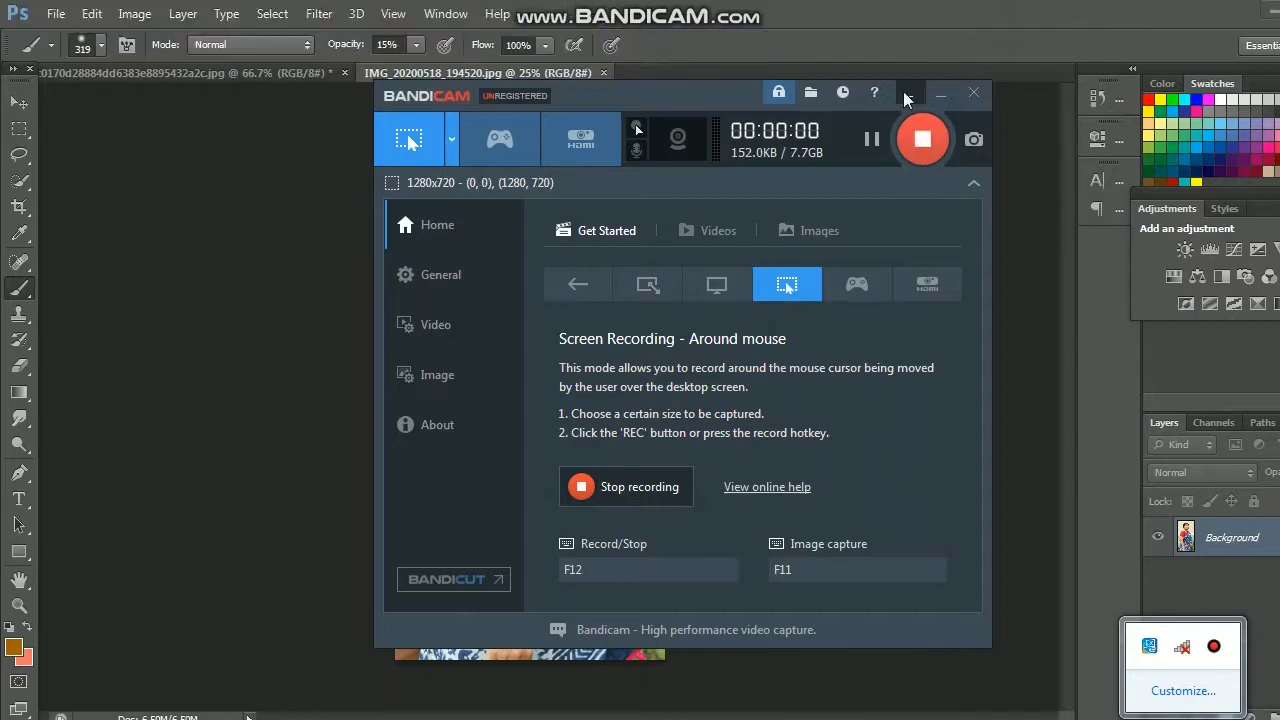
# With the Quick Selection Tool, zoom in and select the woman's head and face
pyautogui.click(908, 95)
pyautogui.press('w')
pyautogui.hotkey('ctrl', '+')
pyautogui.hotkey('ctrl', '+')
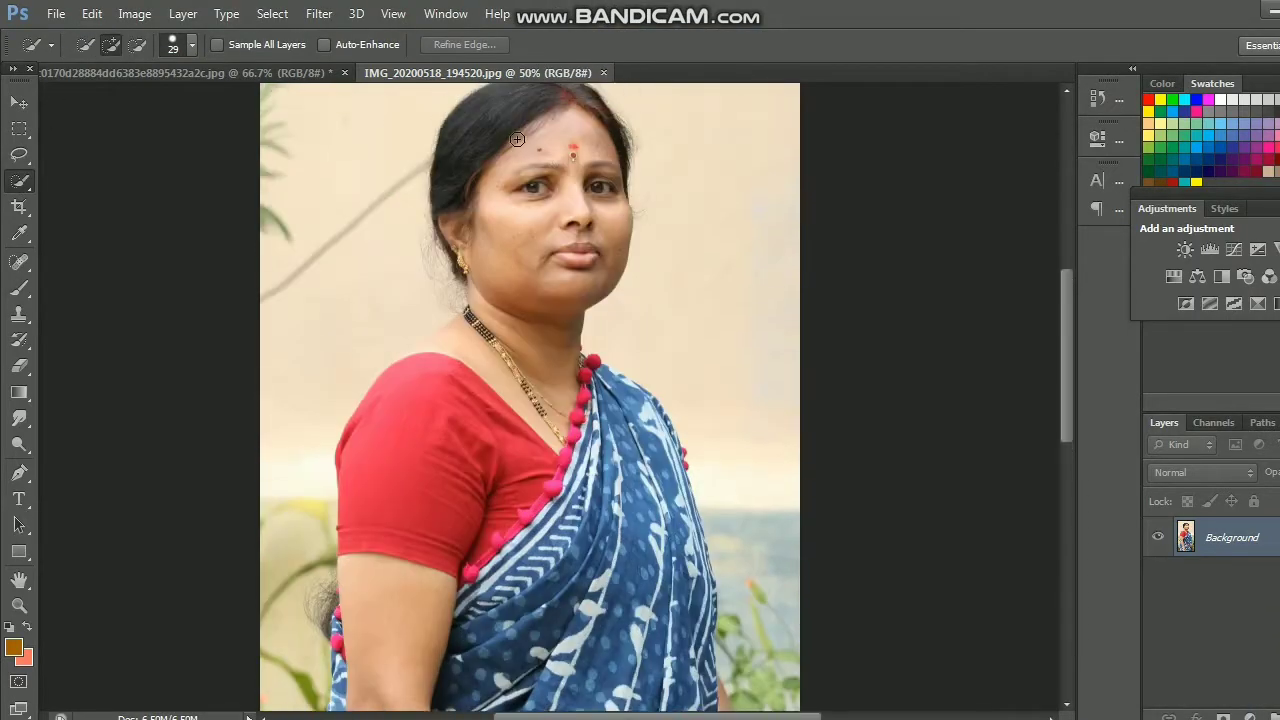
pyautogui.moveTo(491, 137); pyautogui.dragTo(626, 368)
# Extend the selection down her arm and along the sari's right side
pyautogui.scroll(-1, 586, 307)
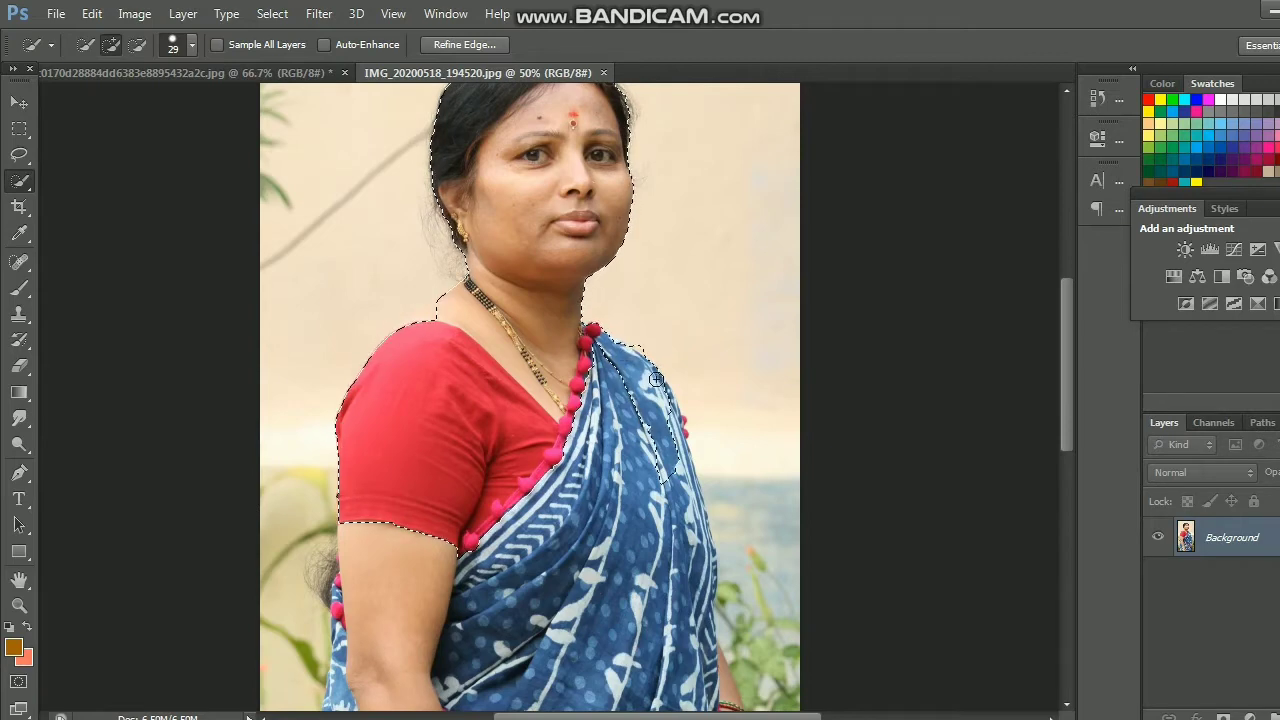
pyautogui.scroll(-1, 453, 331)
pyautogui.scroll(-1, 453, 331)
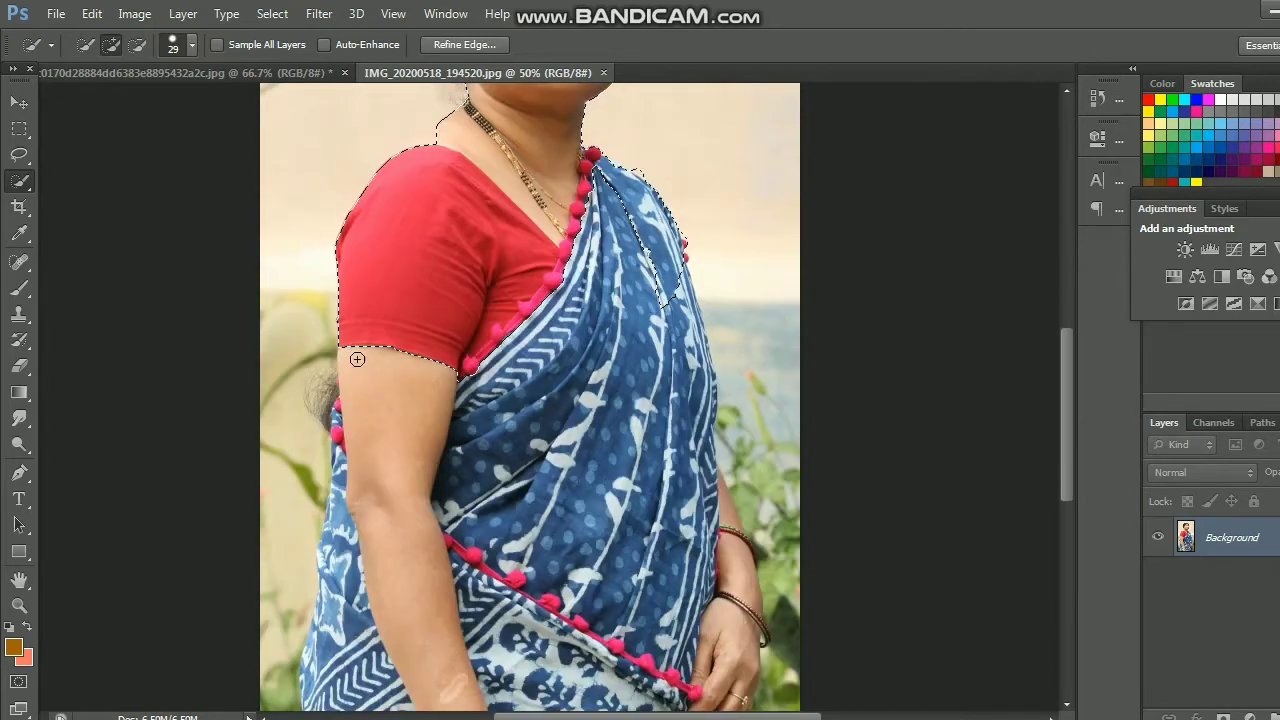
pyautogui.moveTo(354, 357); pyautogui.dragTo(380, 640)
pyautogui.scroll(-1, 695, 391)
pyautogui.moveTo(695, 391); pyautogui.dragTo(690, 304)
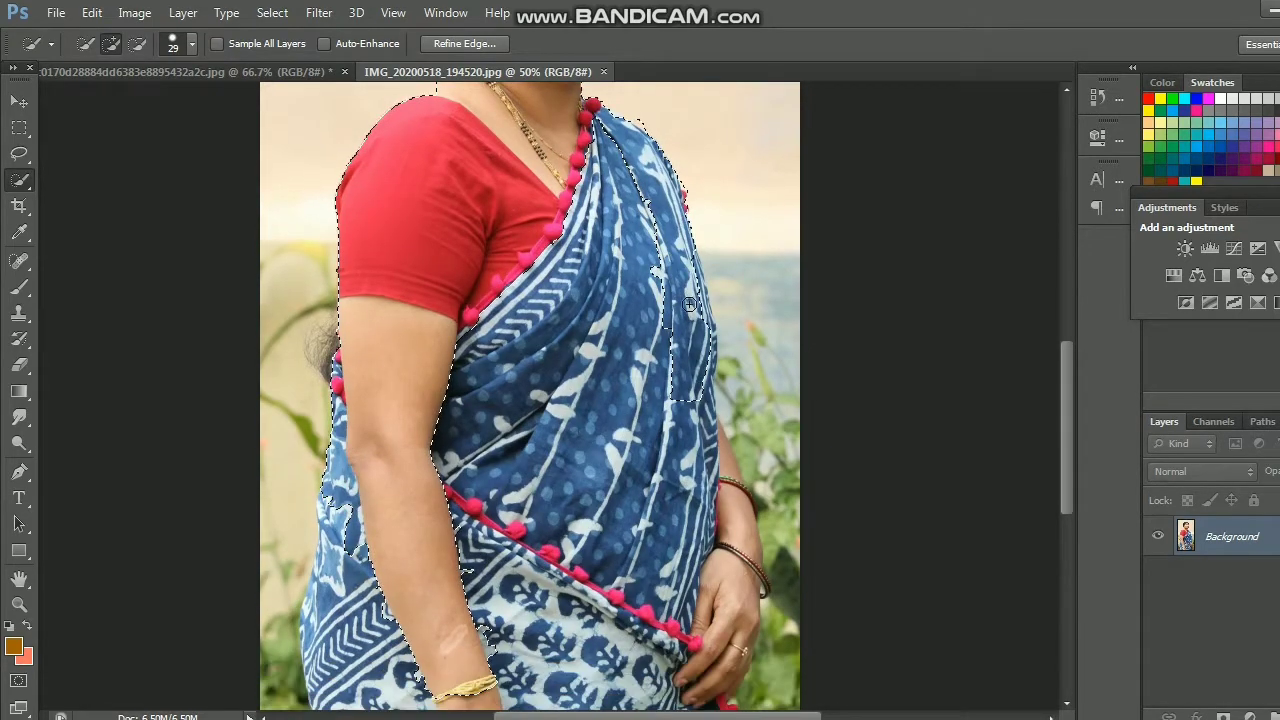
pyautogui.moveTo(688, 257); pyautogui.dragTo(607, 127)
# Add the sari's edge notch, the lower sari and the area by her right hand
pyautogui.scroll(-2, 607, 127)
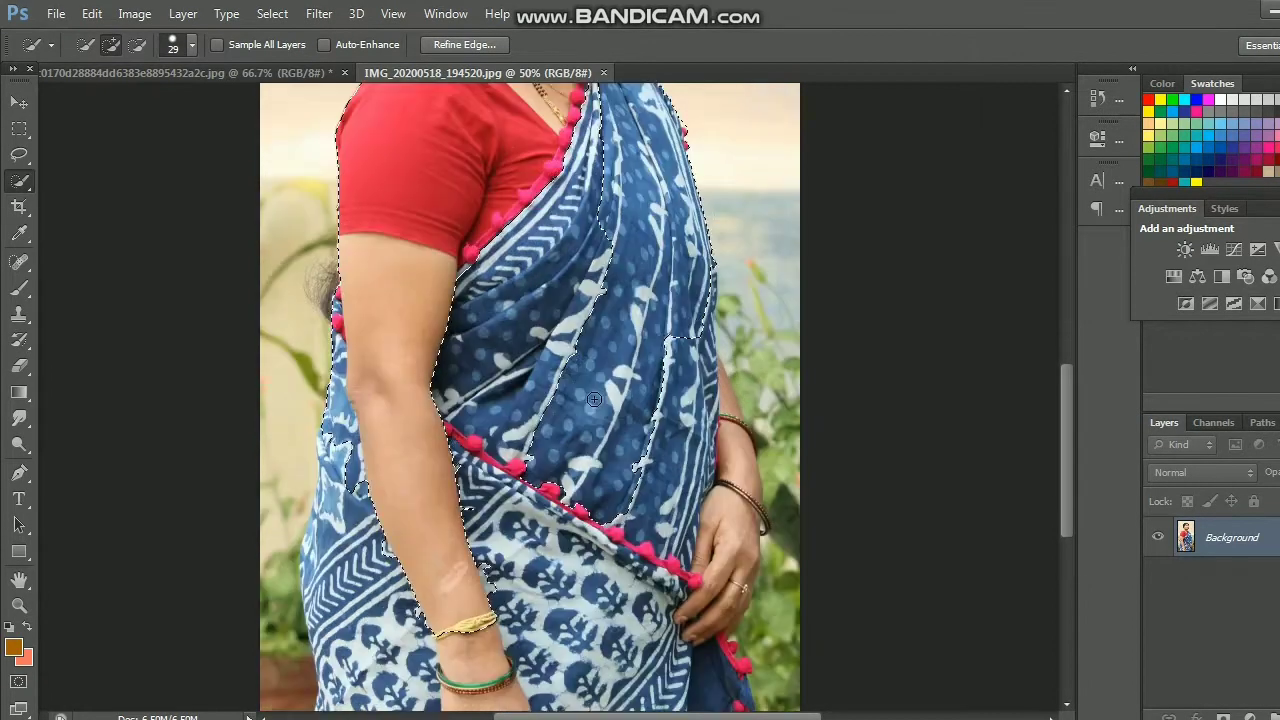
pyautogui.scroll(2, 607, 127)
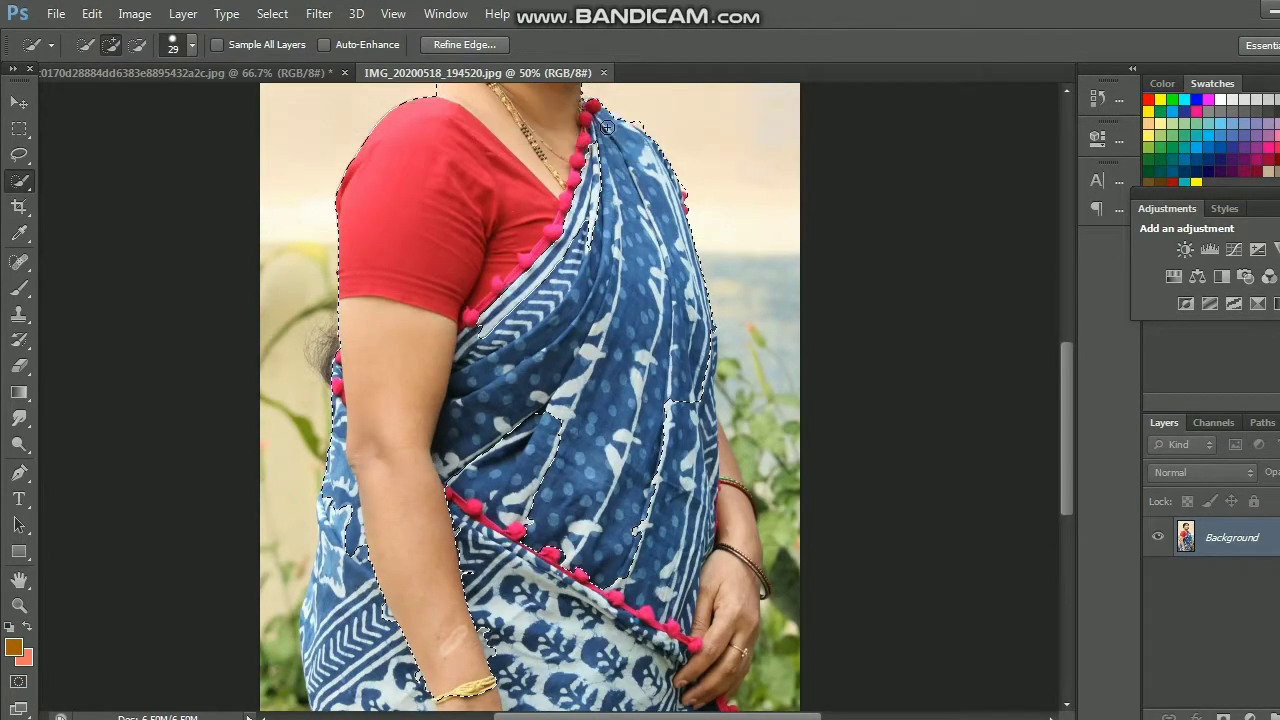
pyautogui.click(698, 411)
pyautogui.scroll(-2, 598, 427)
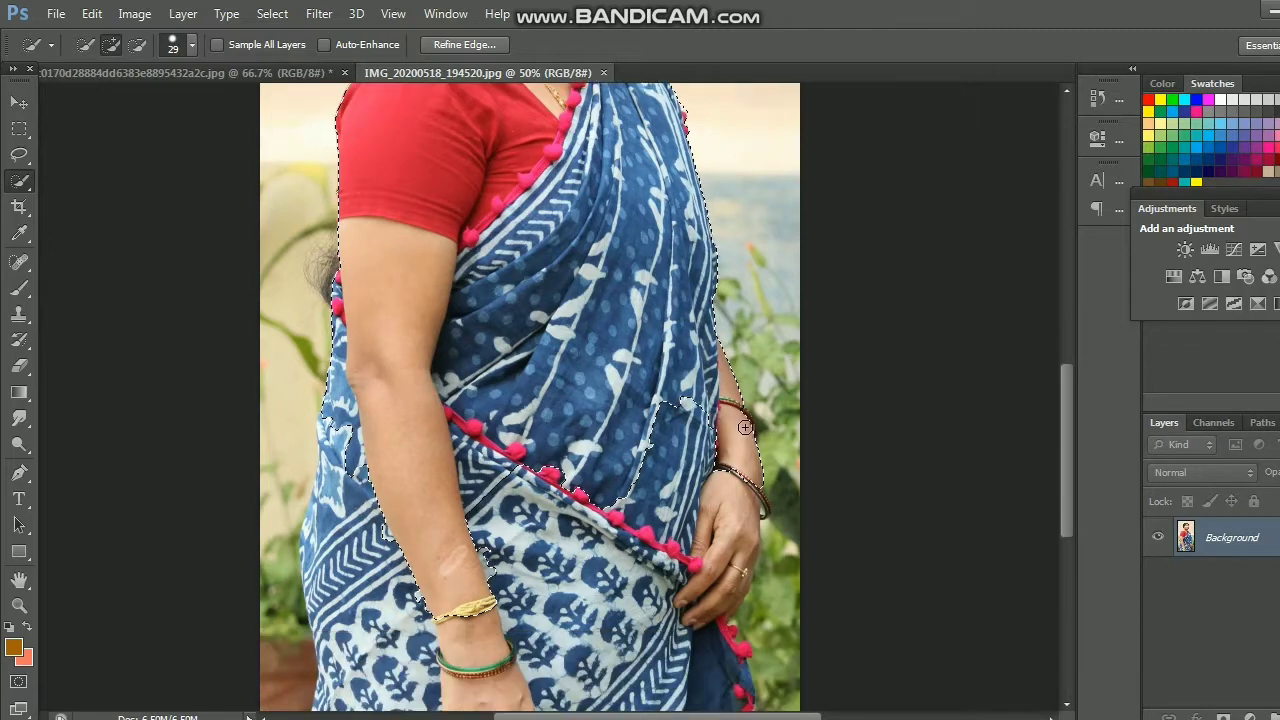
pyautogui.scroll(-2, 598, 427)
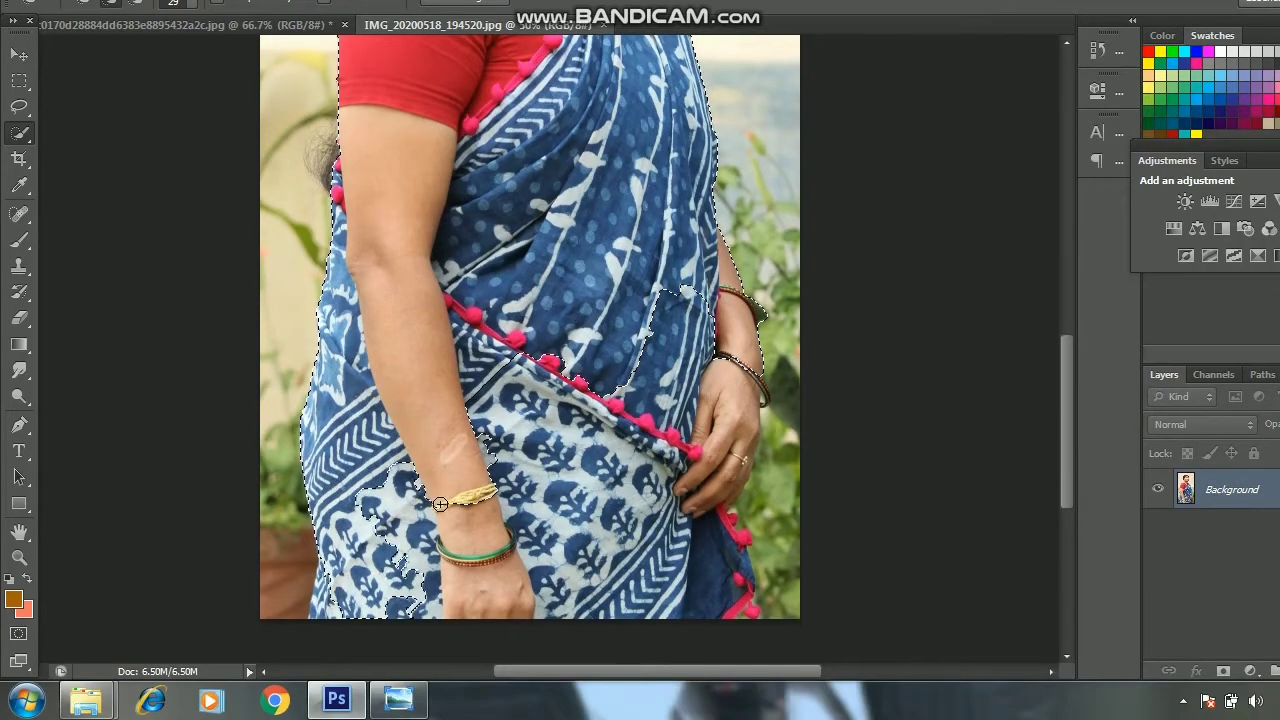
pyautogui.moveTo(400, 565); pyautogui.dragTo(685, 530)
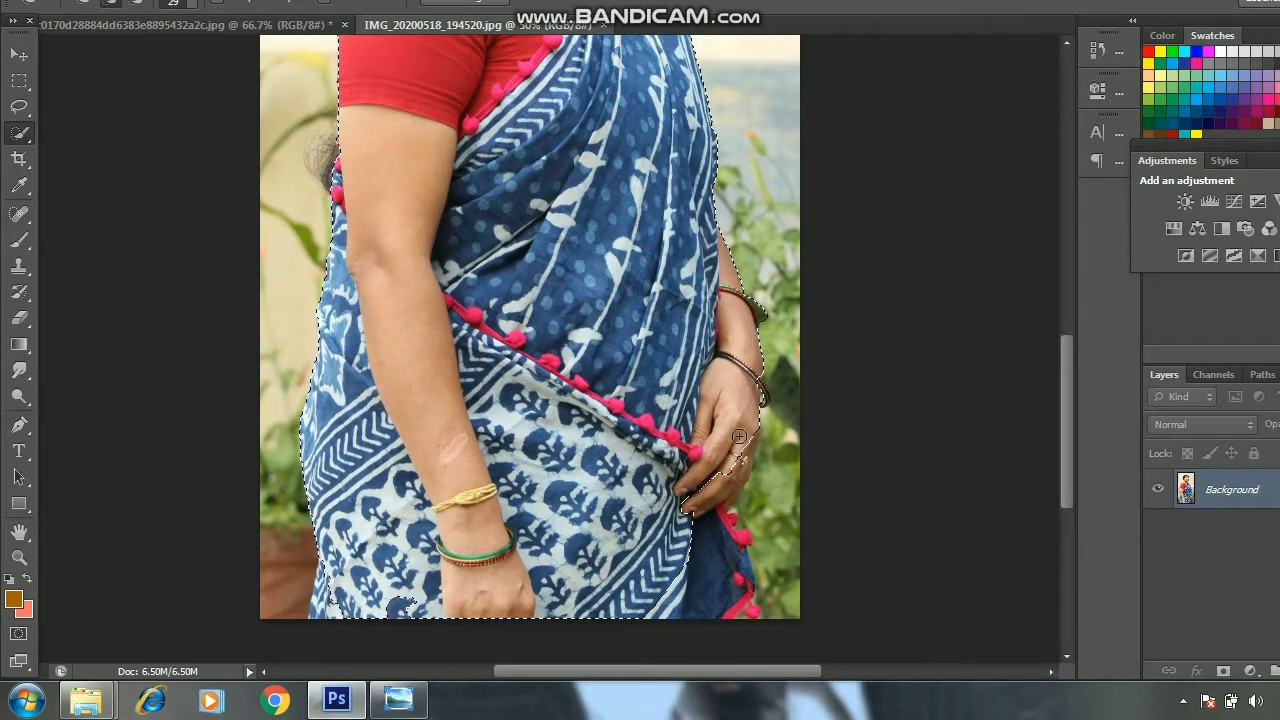
pyautogui.moveTo(763, 352); pyautogui.dragTo(745, 440)
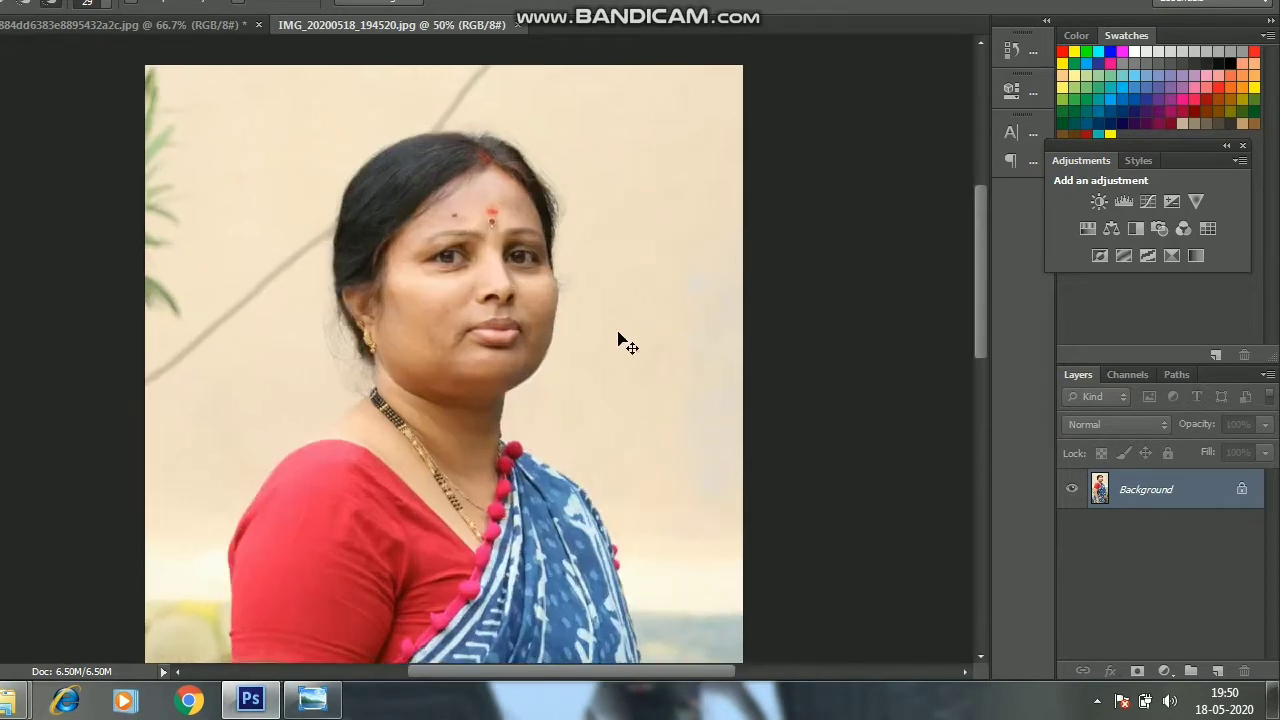
# Refine the selection's edges with Refine Edge and accept them
pyautogui.rightClick(651, 254)
pyautogui.click(718, 331)
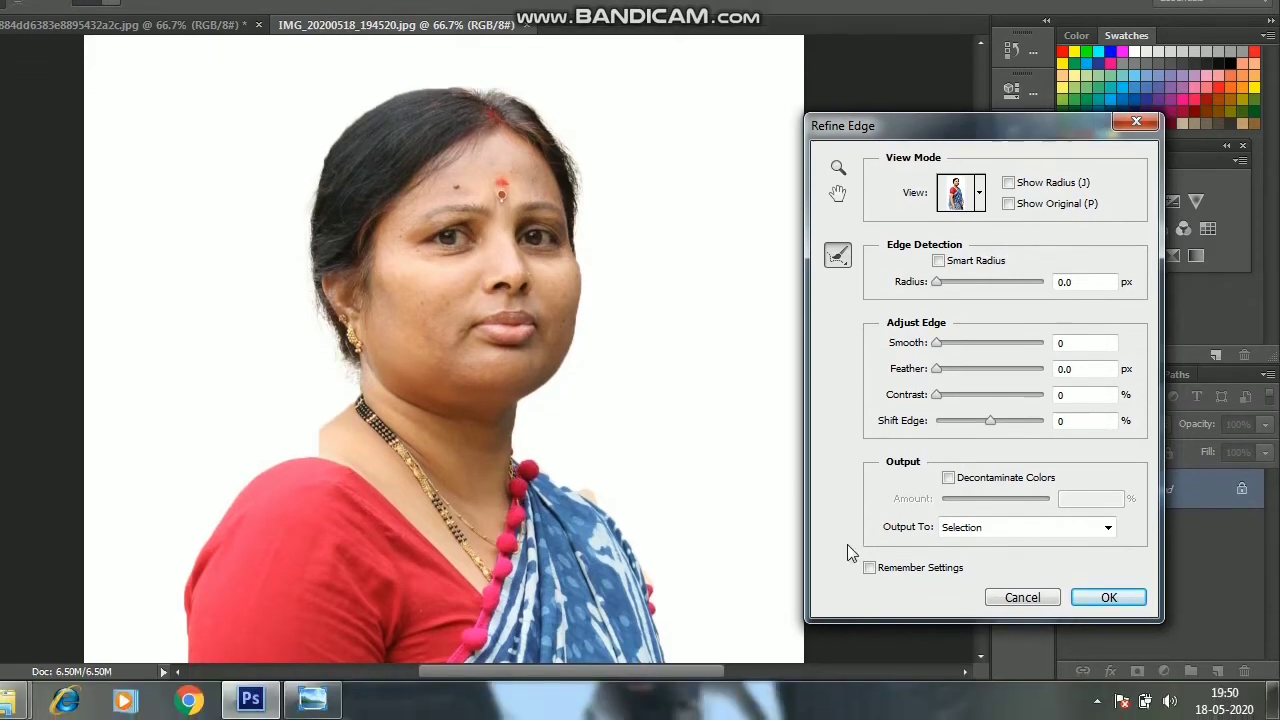
pyautogui.click(1109, 645)
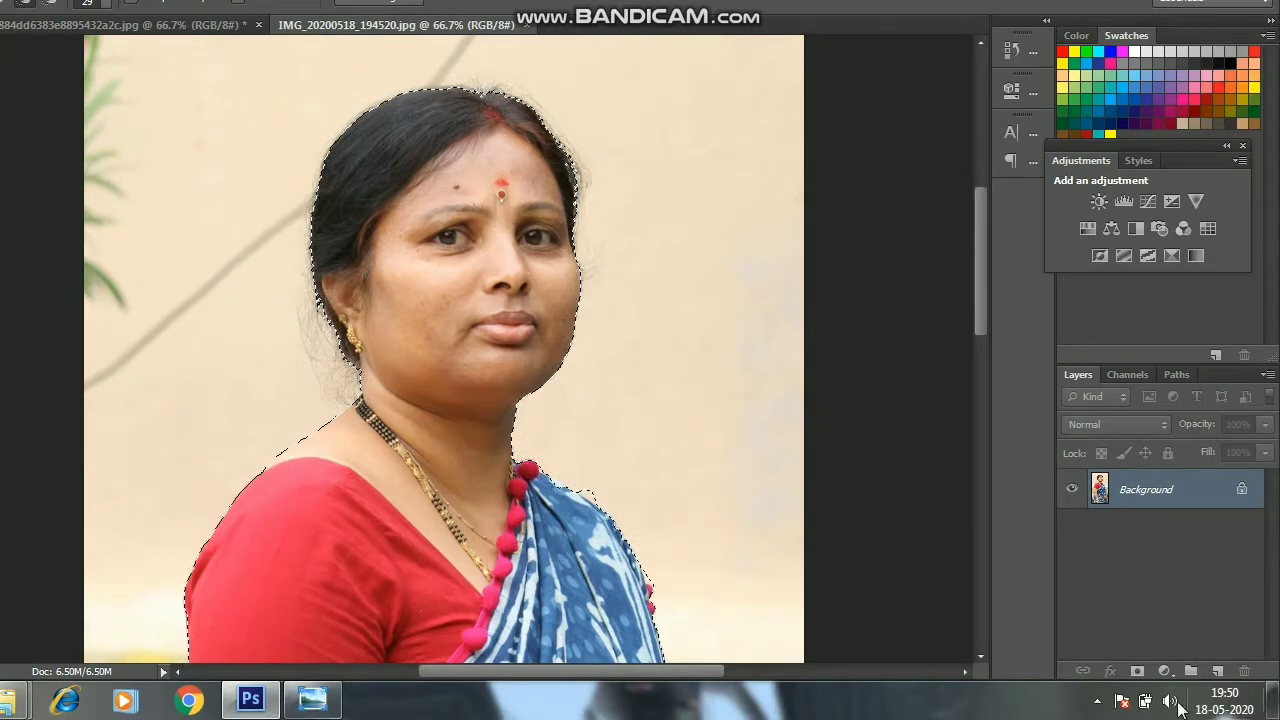
# Add a layer mask hiding the background, then zoom out to the whole image
pyautogui.click(1141, 672)
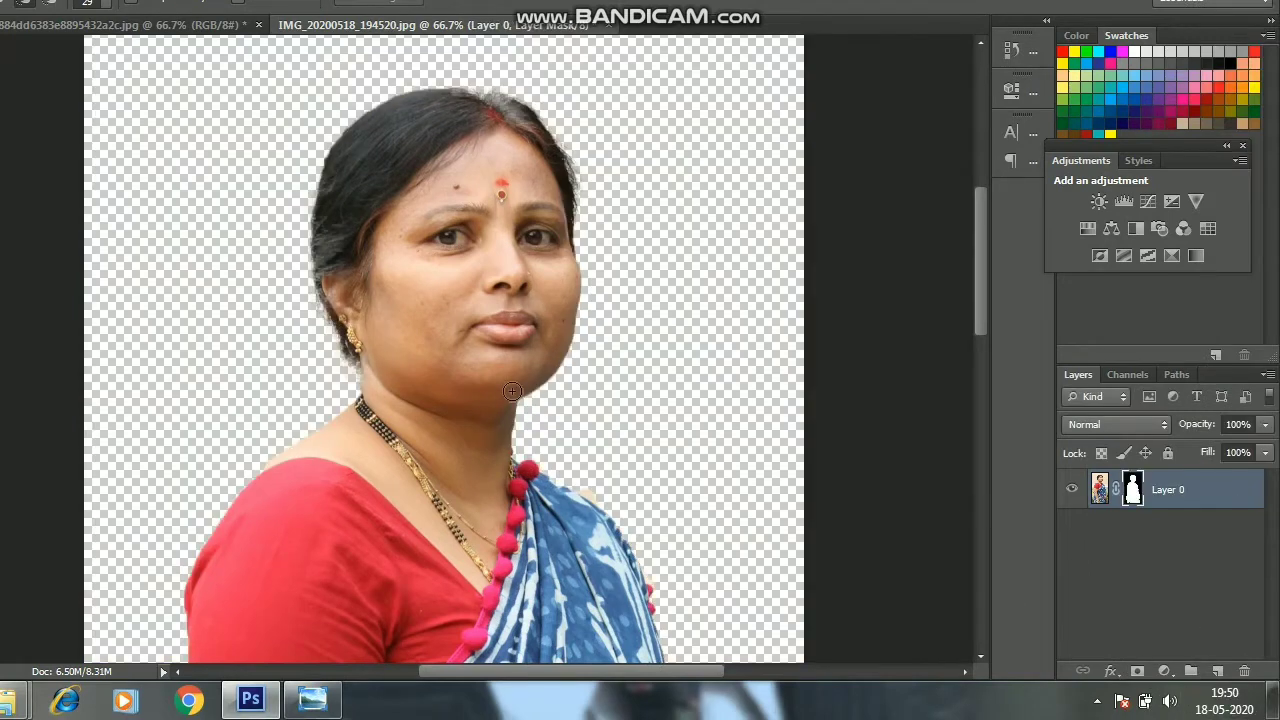
pyautogui.hotkey('ctrl', 'z')
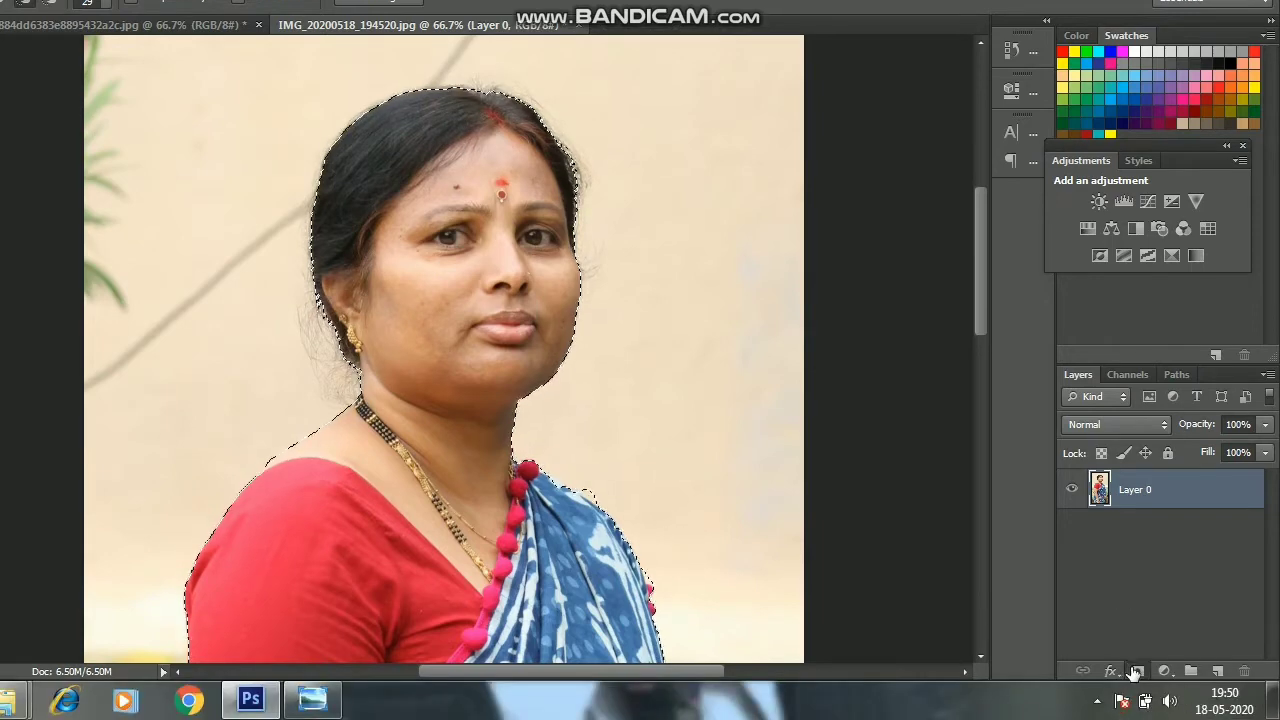
pyautogui.click(1135, 671)
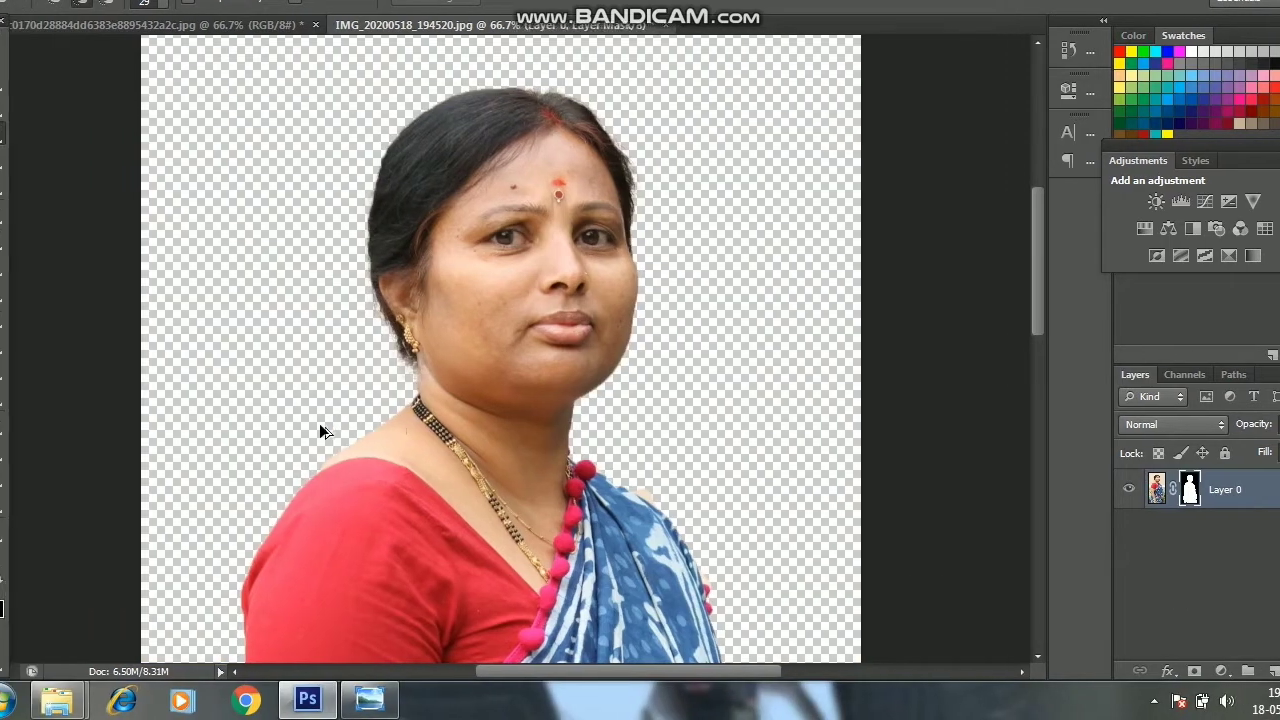
pyautogui.hotkey('ctrl', 'z')
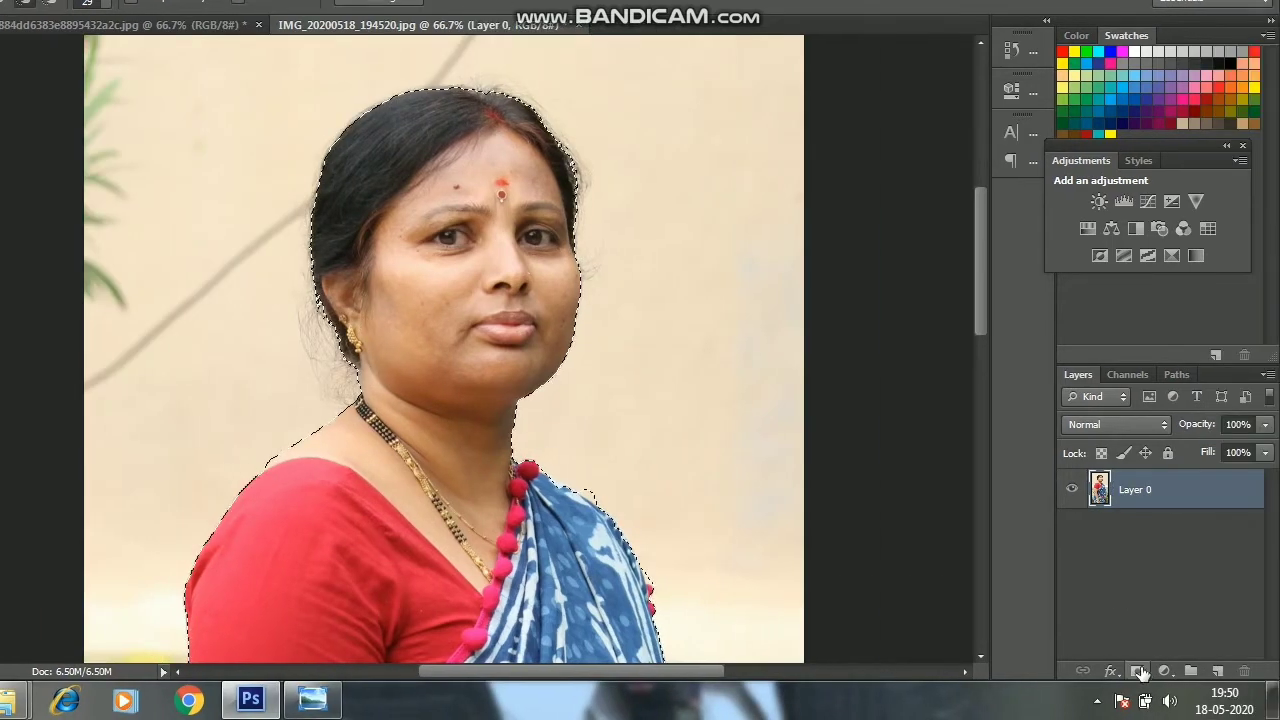
pyautogui.click(1137, 672)
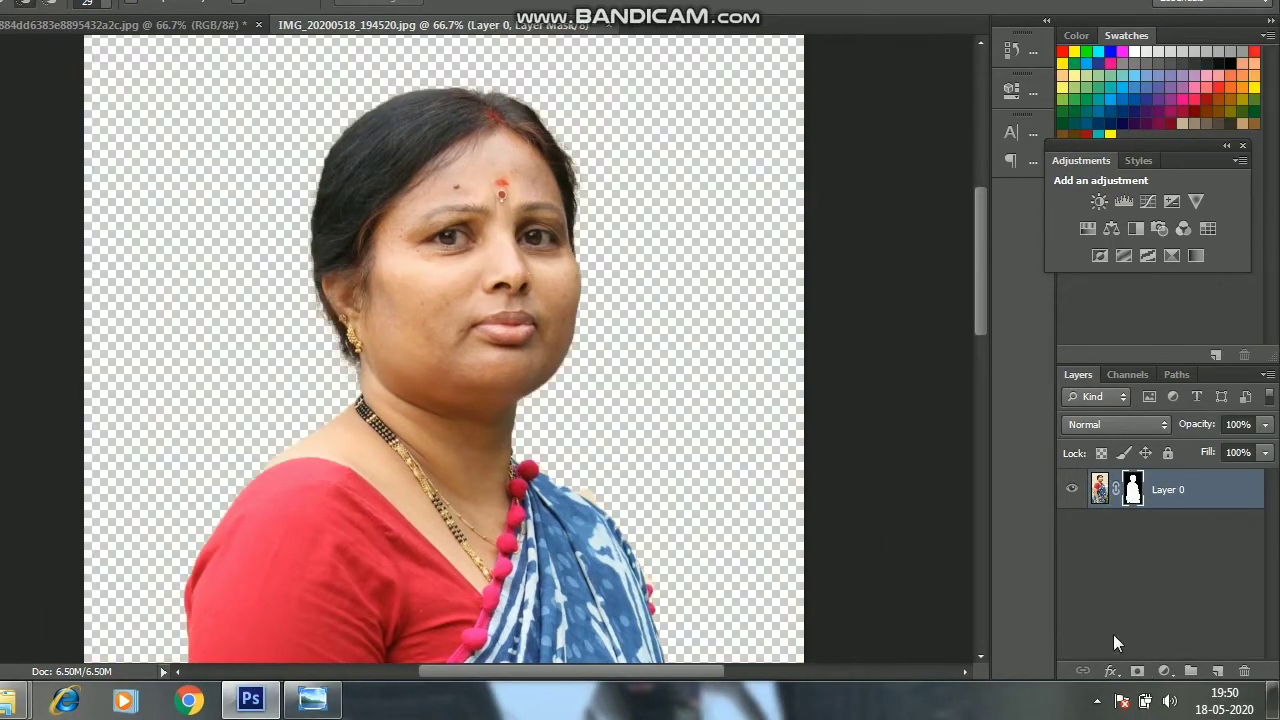
pyautogui.hotkey('ctrl', '-')
pyautogui.hotkey('ctrl', '-')
pyautogui.hotkey('ctrl', '-')
# Crop the image to widen the canvas and trim the bottom
pyautogui.press('c')
pyautogui.moveTo(665, 612); pyautogui.dragTo(712, 605)
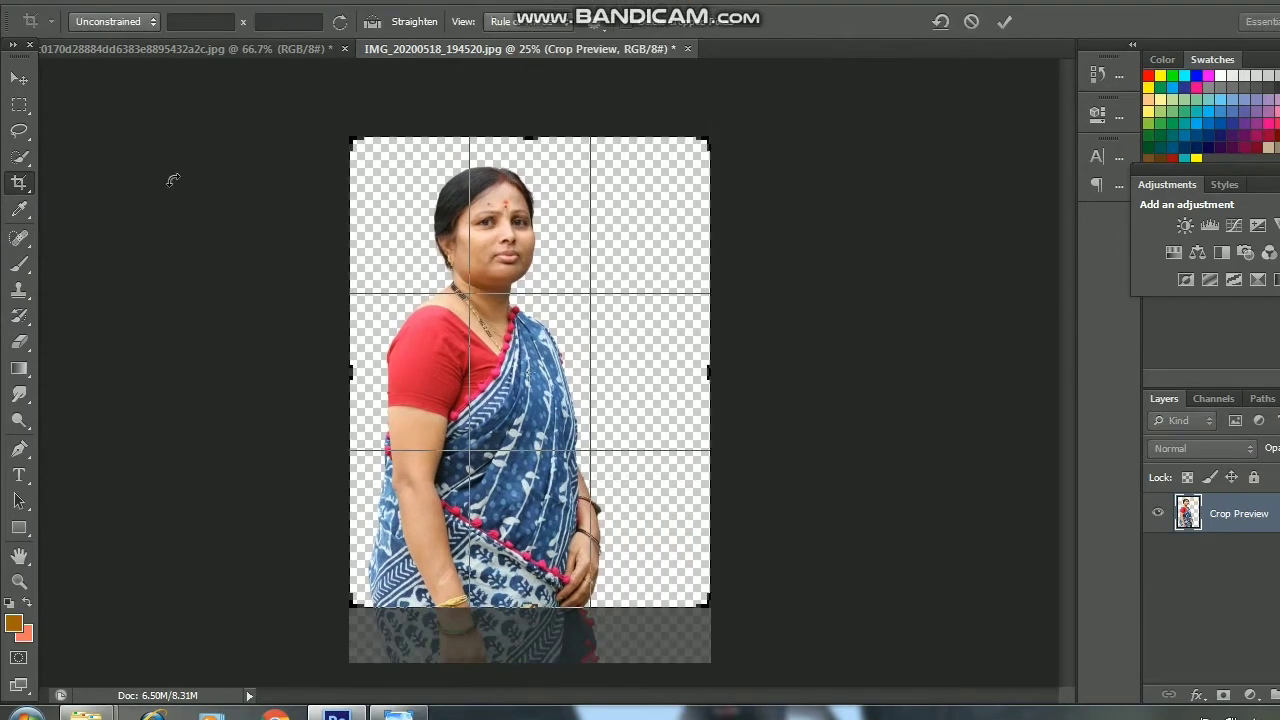
pyautogui.press('v')
pyautogui.click(583, 294)
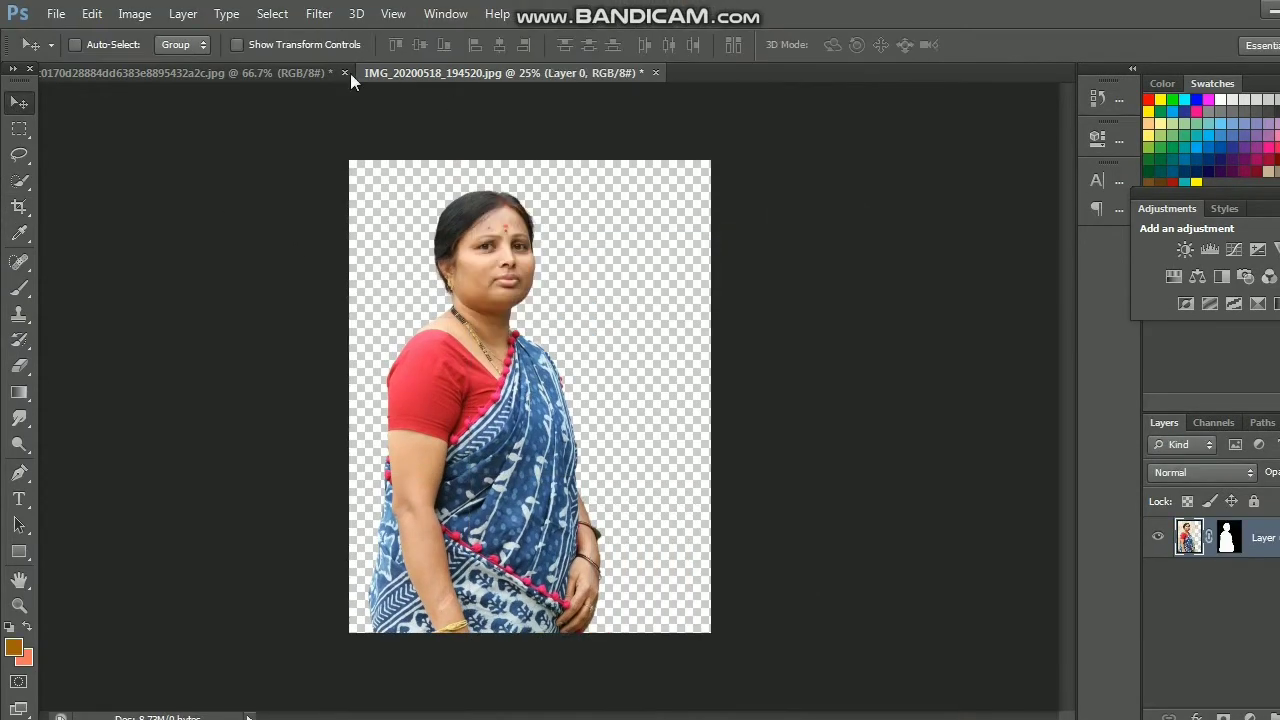
# Drag the brown backdrop texture in as a layer and scale it to cover the canvas
pyautogui.moveTo(150, 72); pyautogui.dragTo(150, 145)
pyautogui.moveTo(183, 323)
pyautogui.mouseDown()
pyautogui.moveTo(570, 318)
pyautogui.moveTo(423, 266)
pyautogui.mouseUp()
pyautogui.click(327, 142)
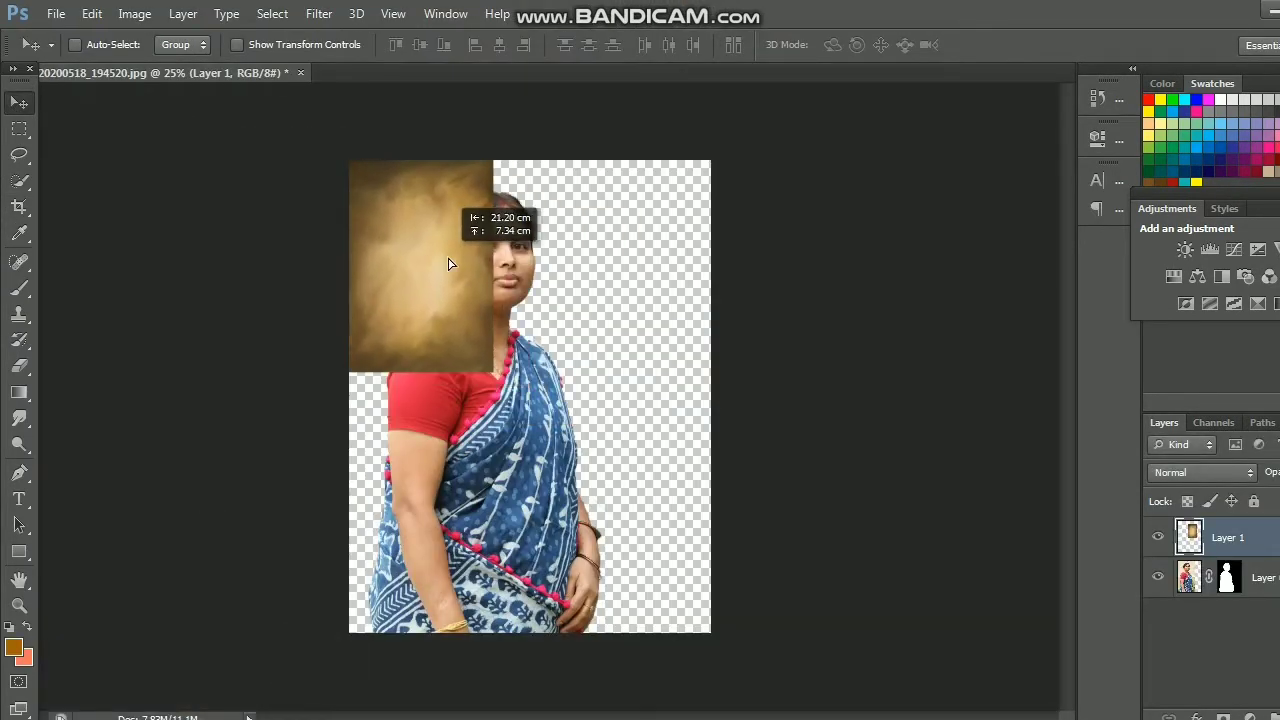
pyautogui.hotkey('ctrl', 't')
pyautogui.moveTo(500, 372); pyautogui.dragTo(710, 630)
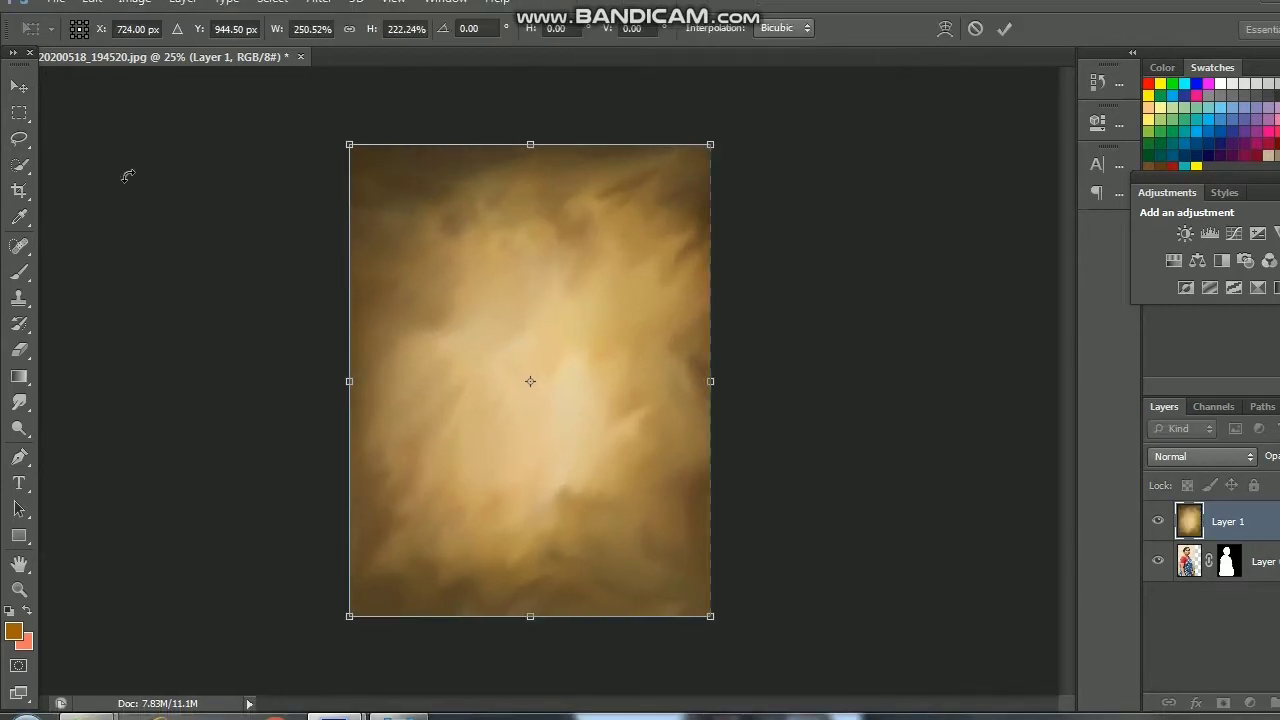
# Apply the backdrop's size, place Layer 1 below the woman, and shift her right
pyautogui.click(19, 102)
pyautogui.click(591, 303)
pyautogui.moveTo(1188, 546); pyautogui.dragTo(1110, 585)
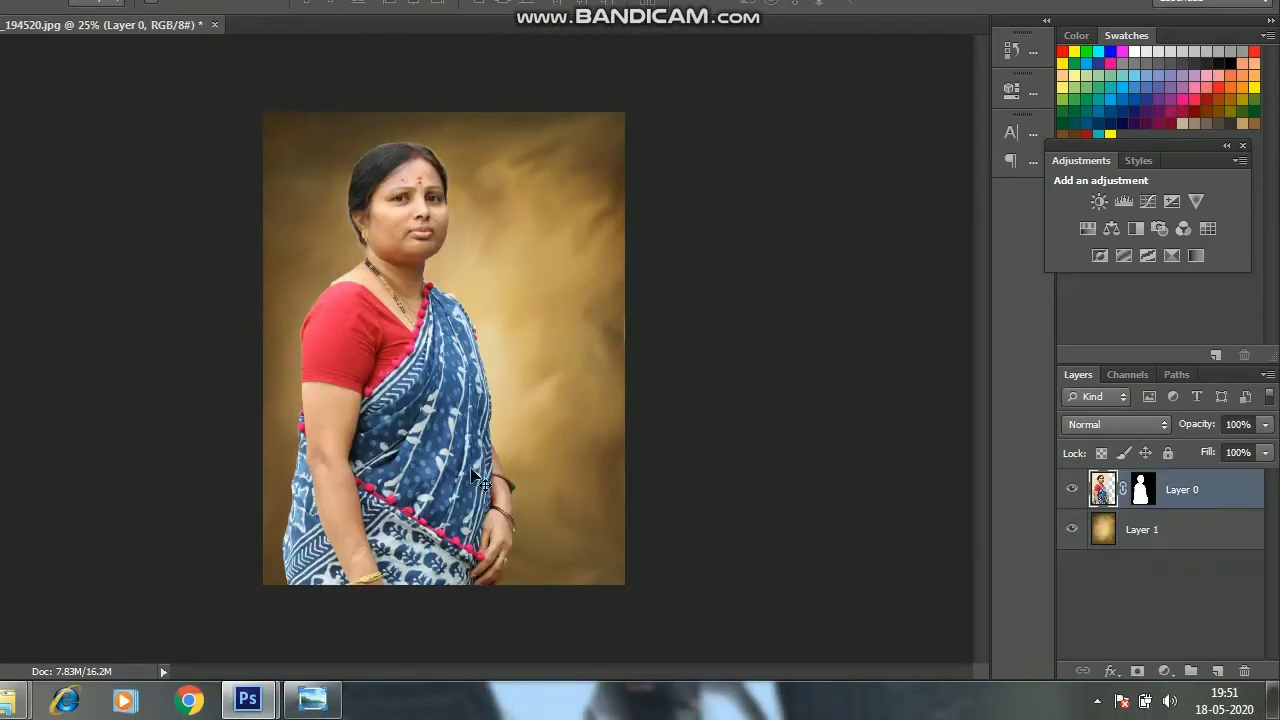
pyautogui.moveTo(478, 478); pyautogui.dragTo(464, 452)
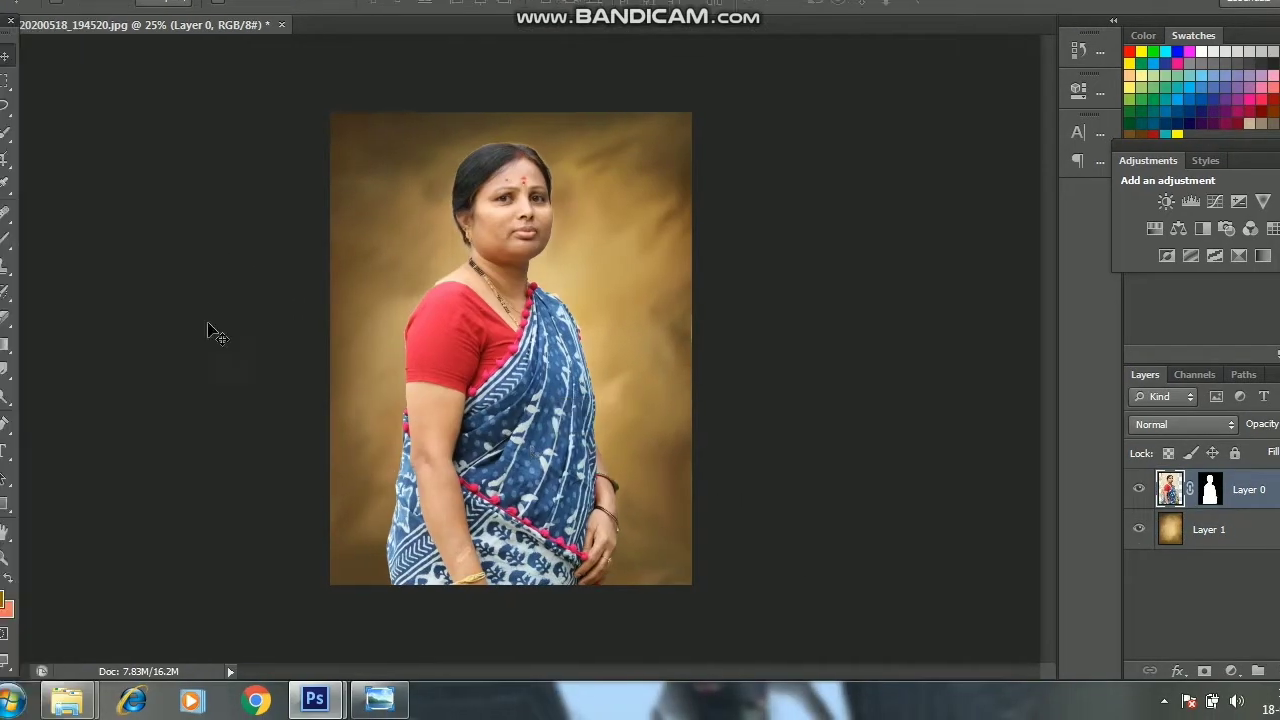
# Fade the sari's lower edge into the backdrop with a large soft Eraser
pyautogui.click(19, 317)
pyautogui.rightClick(646, 289)
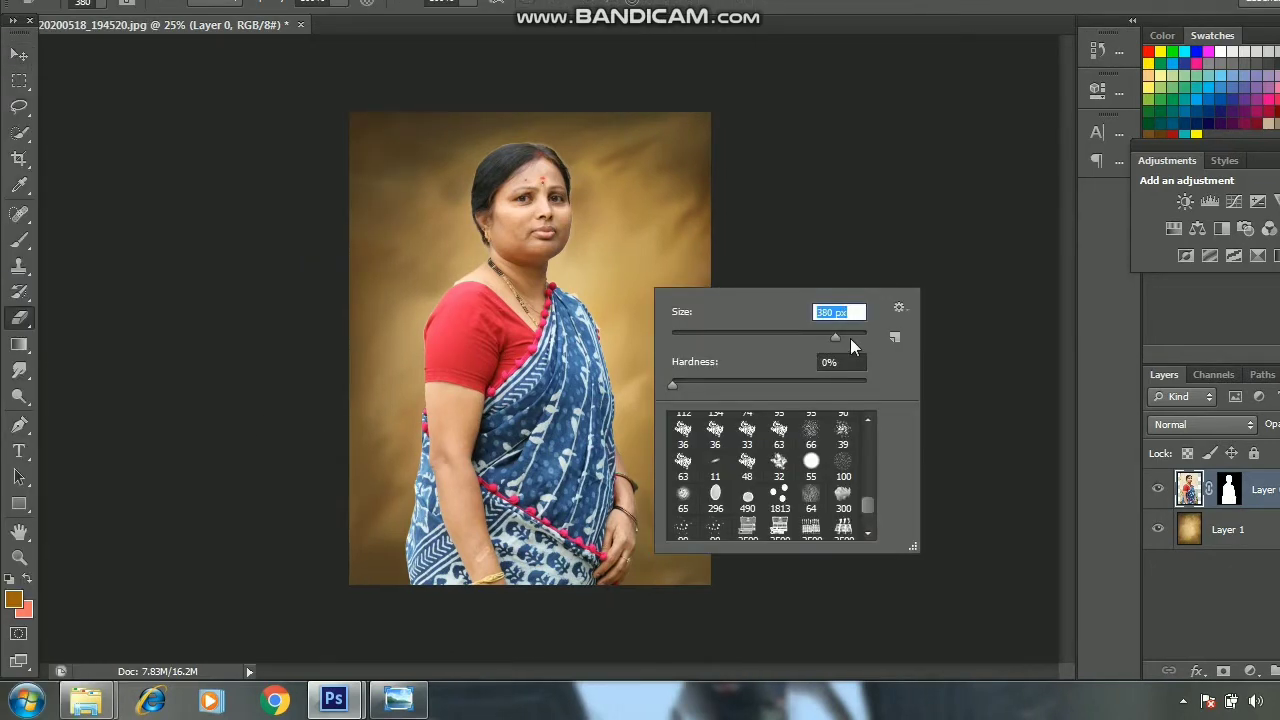
pyautogui.moveTo(846, 337); pyautogui.dragTo(708, 337)
pyautogui.hotkey('ctrl', '-')
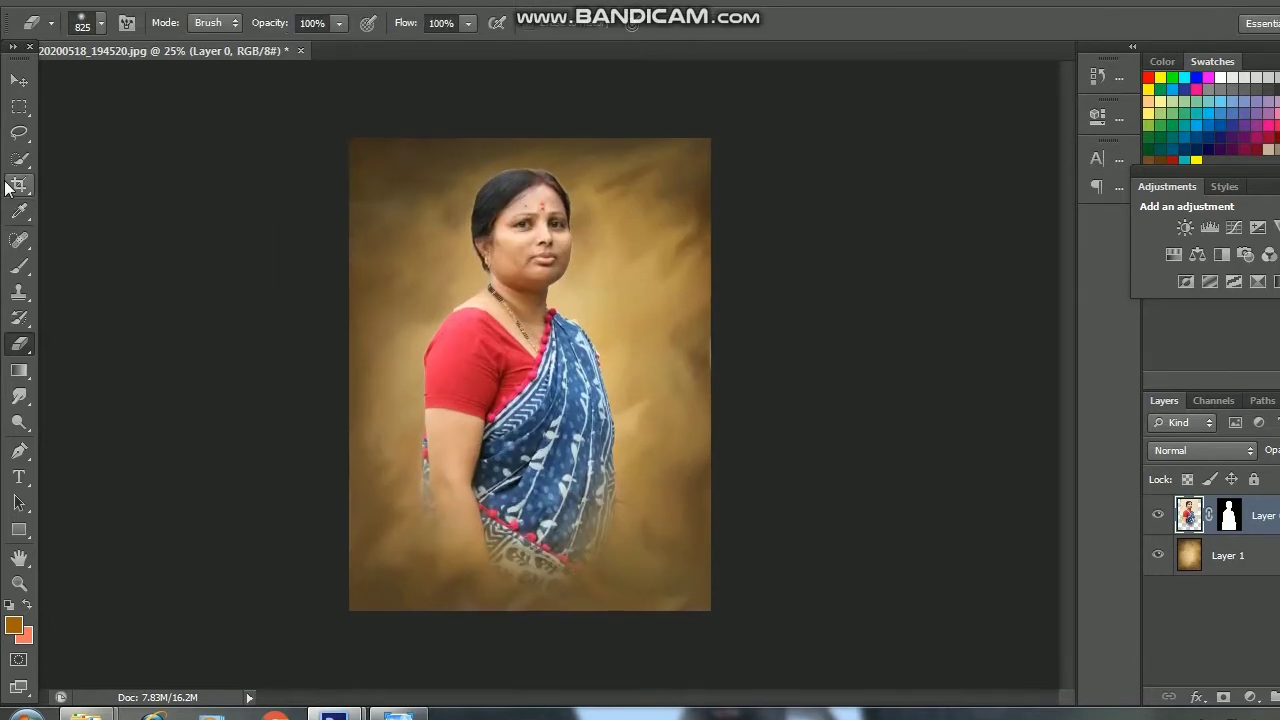
# Crop the canvas slightly shorter at the bottom and zoom back in
pyautogui.click(12, 185)
pyautogui.moveTo(530, 610); pyautogui.dragTo(530, 595)
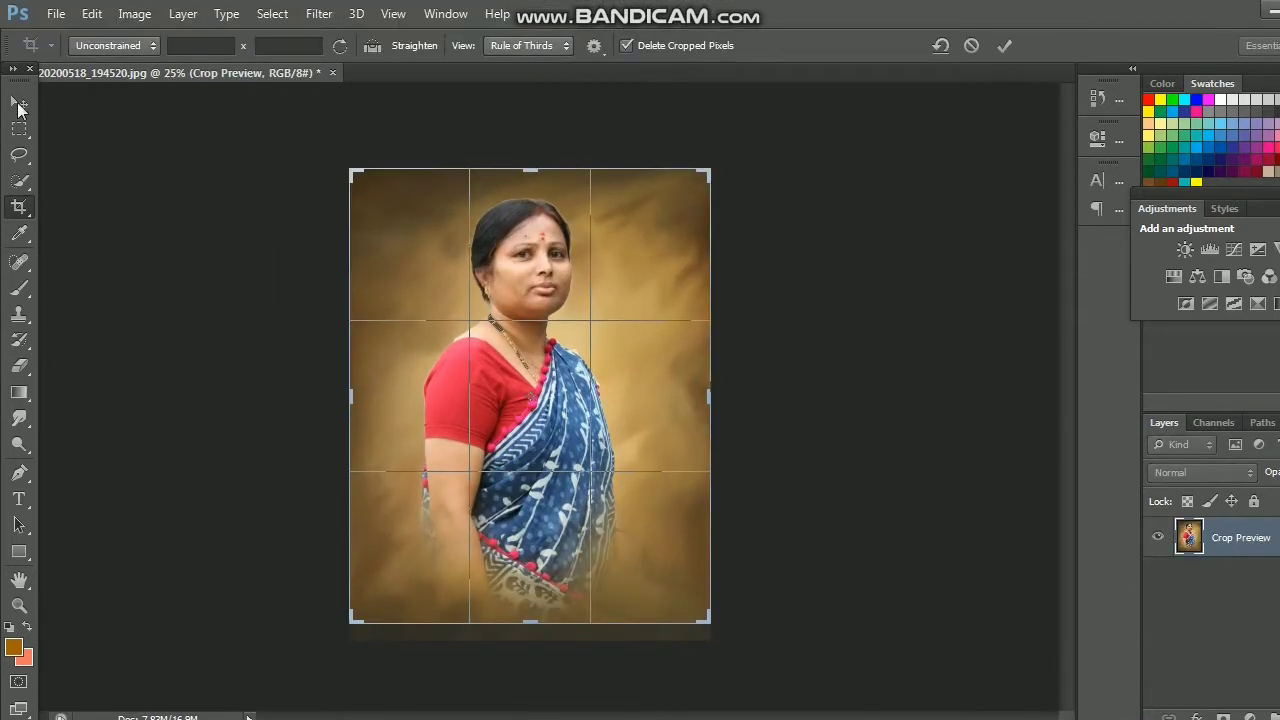
pyautogui.click(20, 105)
pyautogui.hotkey('ctrl', '+')
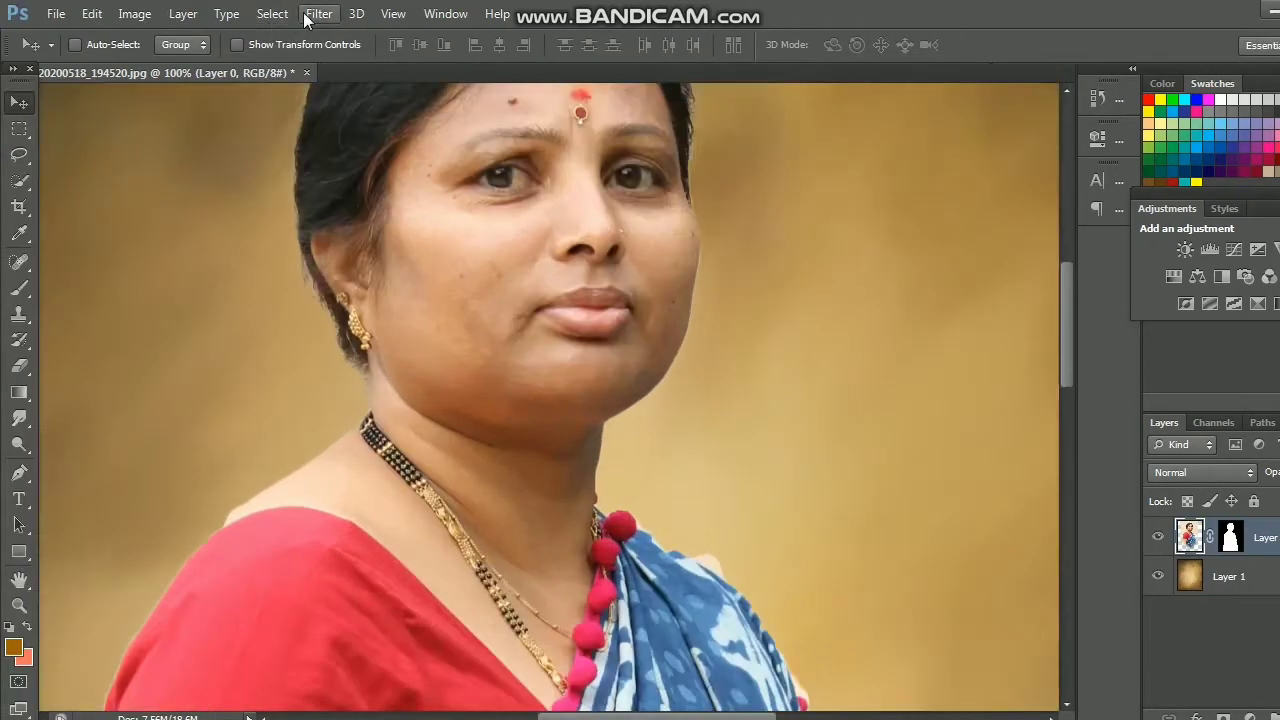
# Sharpen the photo with Smart Sharpen after adjusting its Amount
pyautogui.click(319, 13)
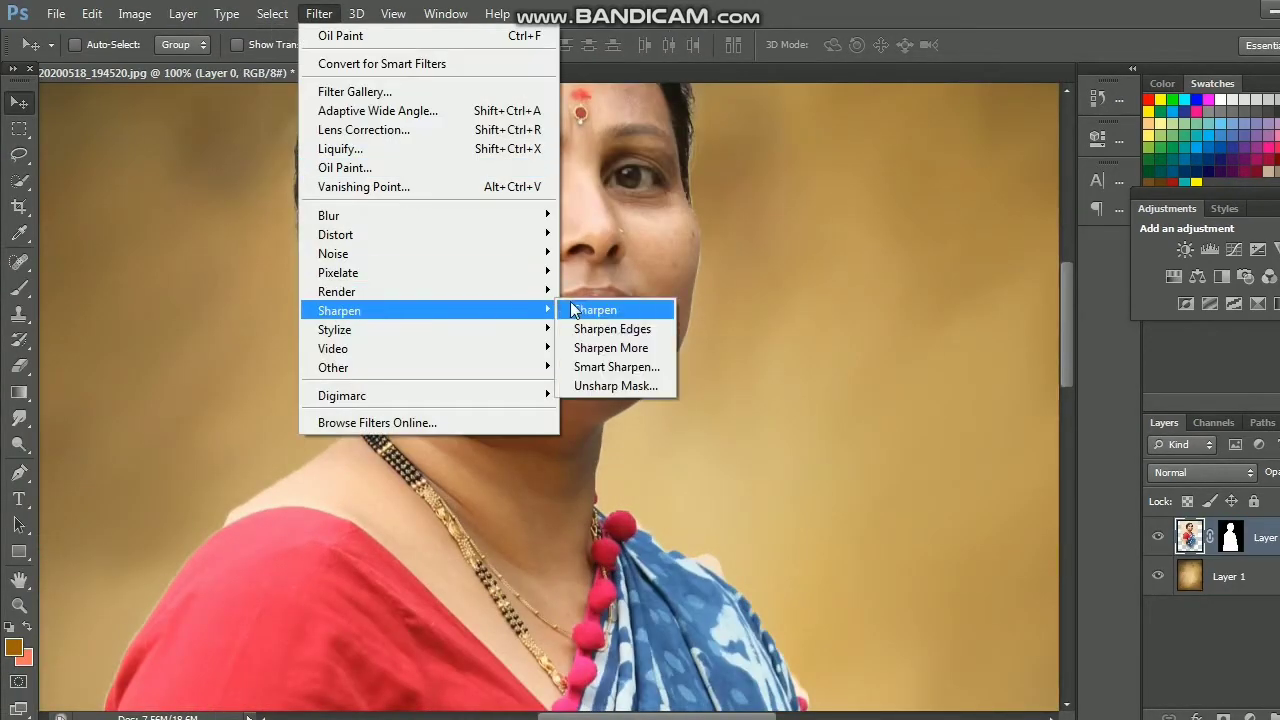
pyautogui.click(580, 368)
pyautogui.moveTo(949, 330); pyautogui.dragTo(941, 330)
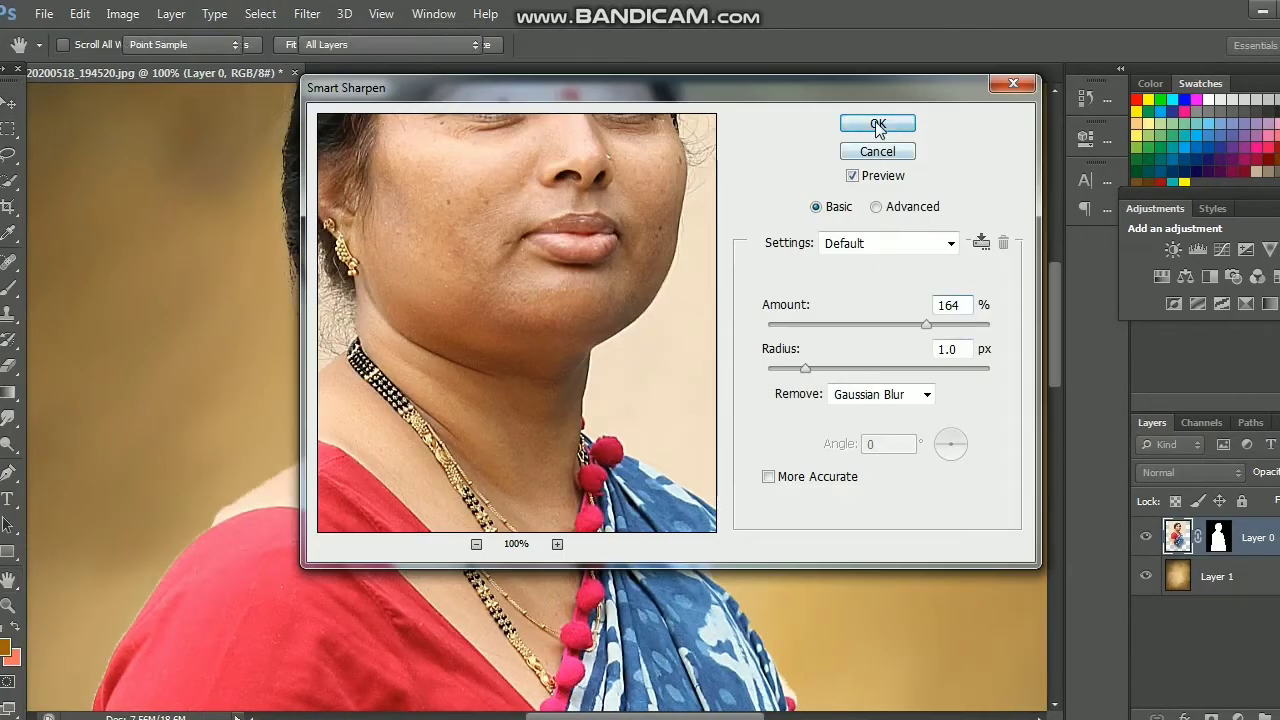
pyautogui.click(877, 123)
# Set up the Smudge tool with a 39 px brush and 26% strength
pyautogui.click(18, 418)
pyautogui.rightClick(530, 243)
pyautogui.click(579, 281)
pyautogui.click(385, 44)
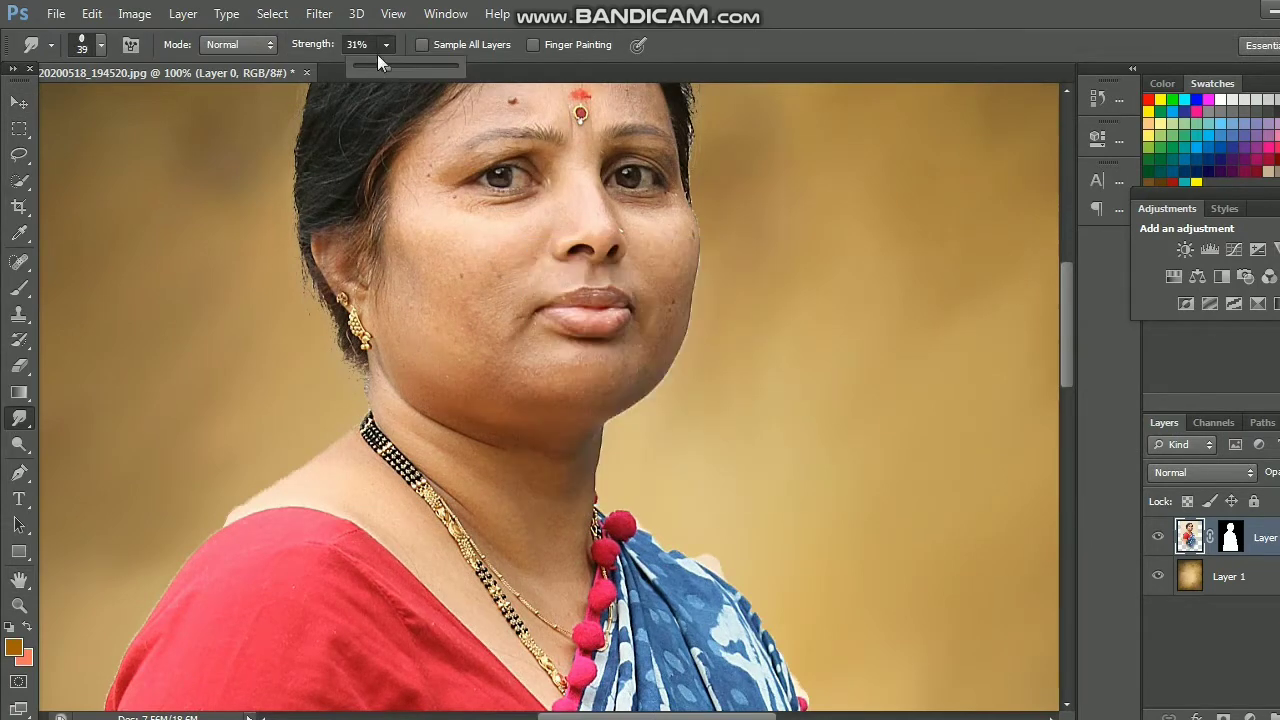
pyautogui.moveTo(377, 54); pyautogui.dragTo(381, 63)
# Zoom in on the face and reduce the smudge brush to 30 px, then 24 px
pyautogui.hotkey('ctrl', '+')
pyautogui.scroll(4, 663, 277)
pyautogui.scroll(1, 663, 277)
pyautogui.rightClick(680, 265)
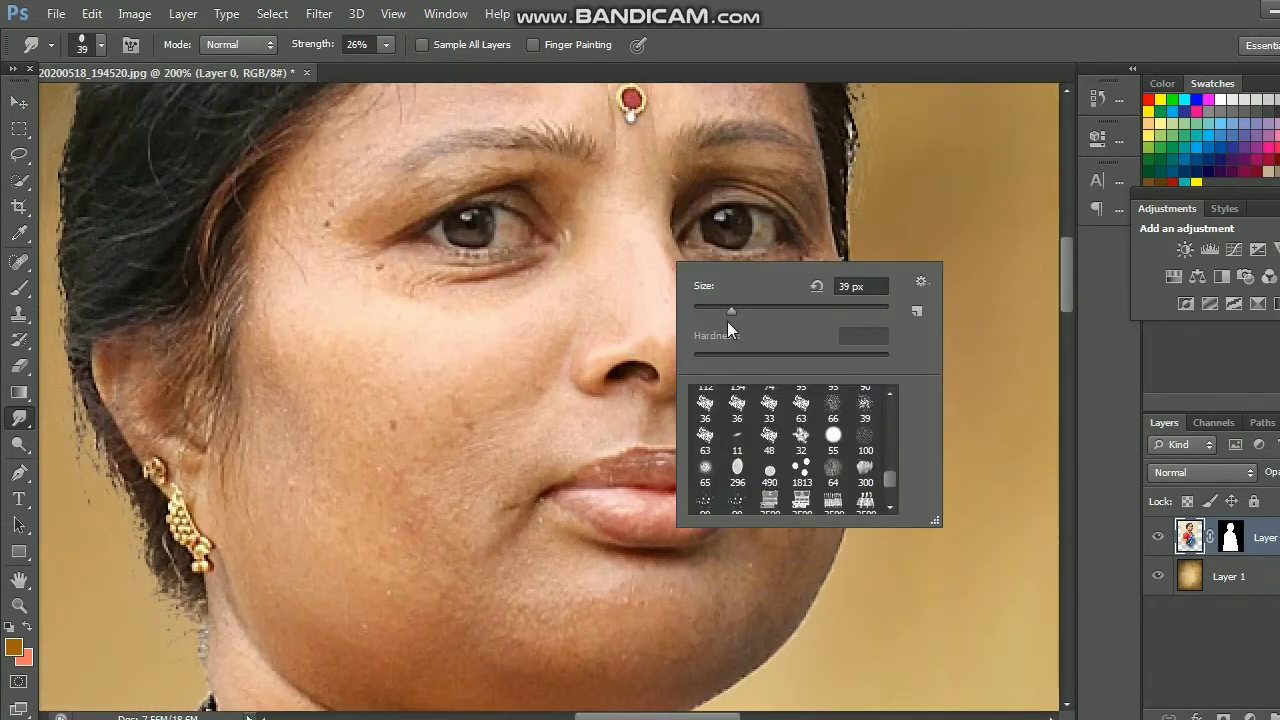
pyautogui.moveTo(727, 321); pyautogui.dragTo(722, 310)
pyautogui.press('Return')
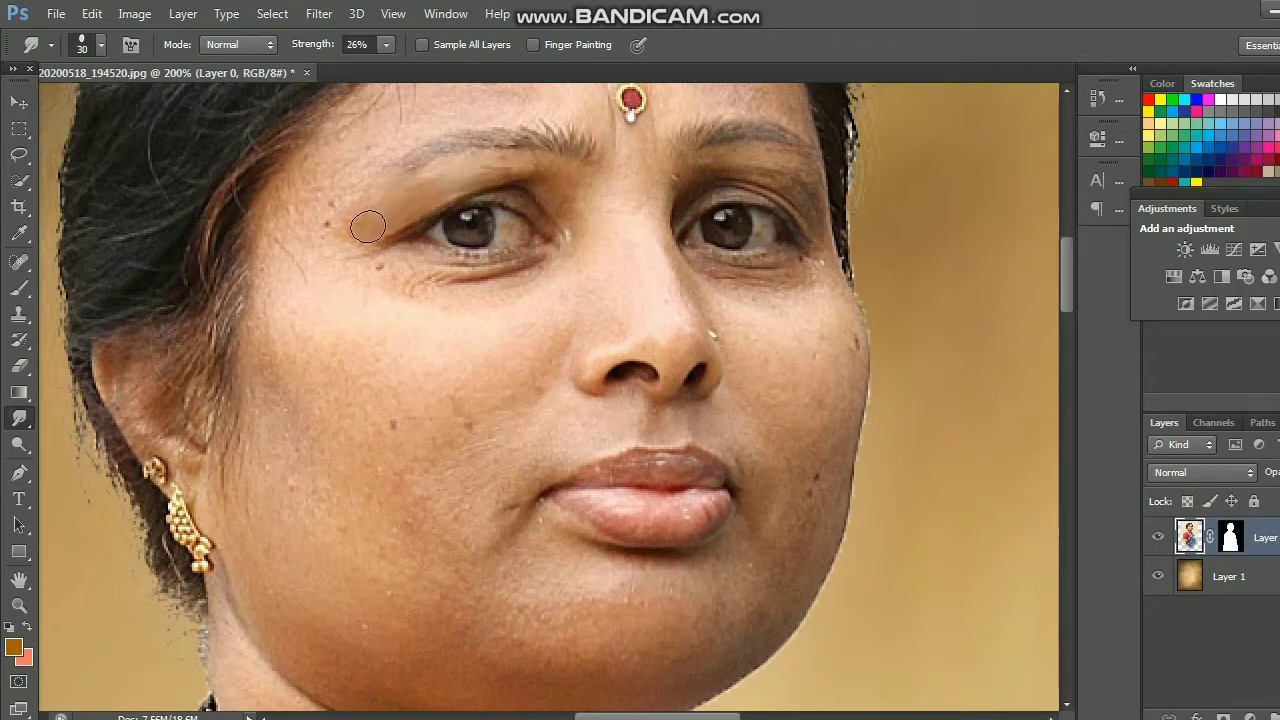
pyautogui.rightClick(518, 159)
pyautogui.moveTo(556, 215); pyautogui.dragTo(551, 214)
pyautogui.press('Return')
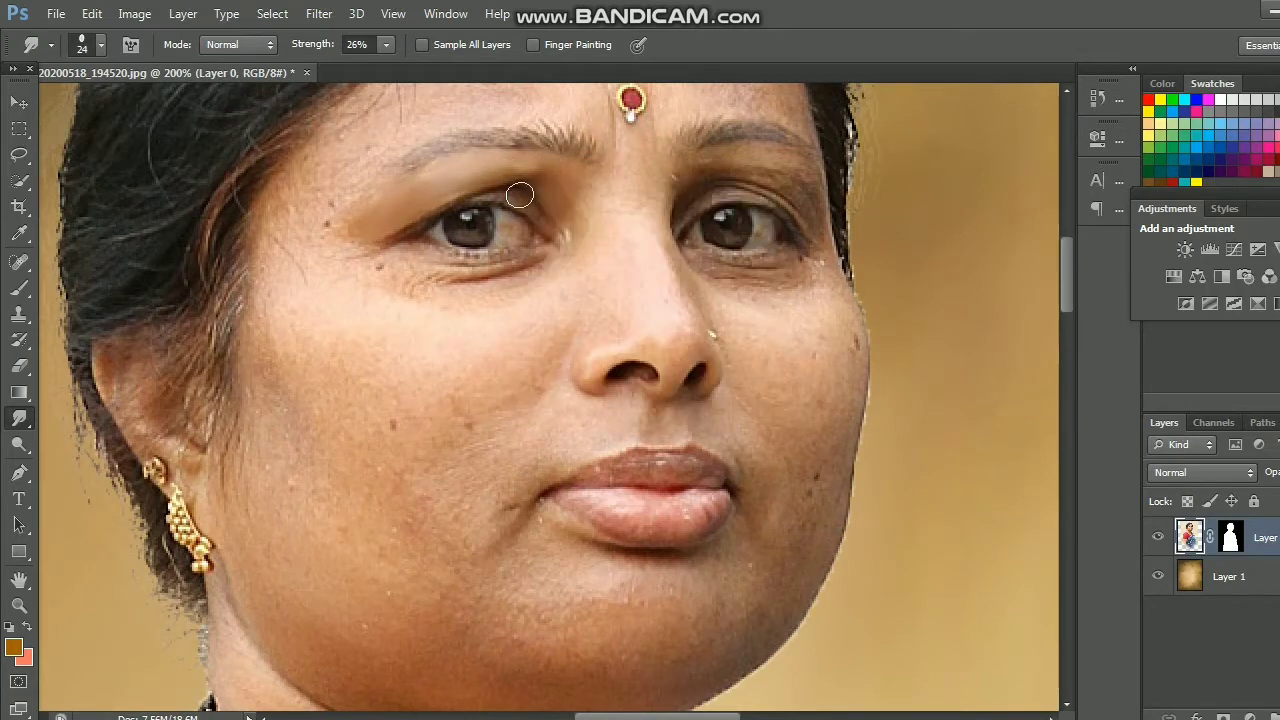
# Shrink the smudge brush to 16 px, then enlarge it to 49 px
pyautogui.rightClick(520, 194)
pyautogui.moveTo(557, 238); pyautogui.dragTo(551, 238)
pyautogui.press('Return')
pyautogui.scroll(-1, 545, 216)
pyautogui.rightClick(480, 286)
pyautogui.moveTo(530, 338); pyautogui.dragTo(548, 338)
pyautogui.press('Return')
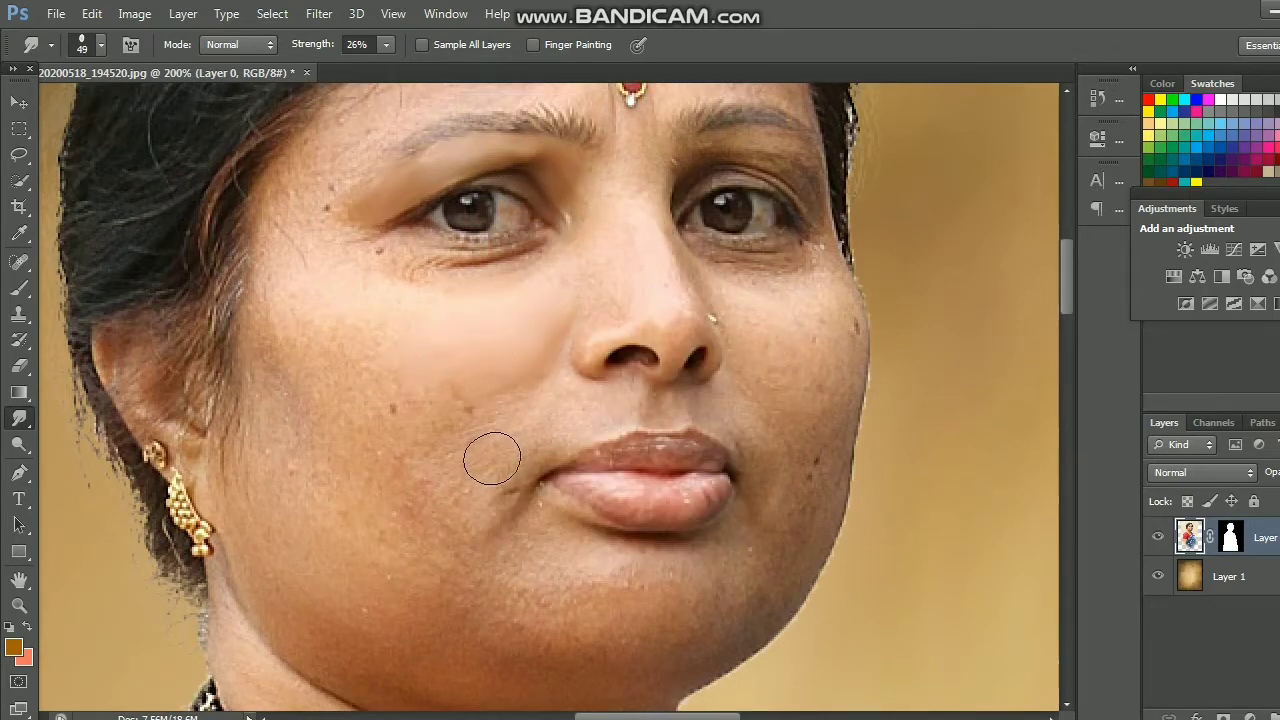
# Smudge the mouth-corner crease, chin specks, area below the lower lip and chin line
pyautogui.moveTo(492, 458)
pyautogui.mouseDown()
pyautogui.moveTo(497, 428)
pyautogui.moveTo(446, 523)
pyautogui.moveTo(390, 423)
pyautogui.mouseUp()
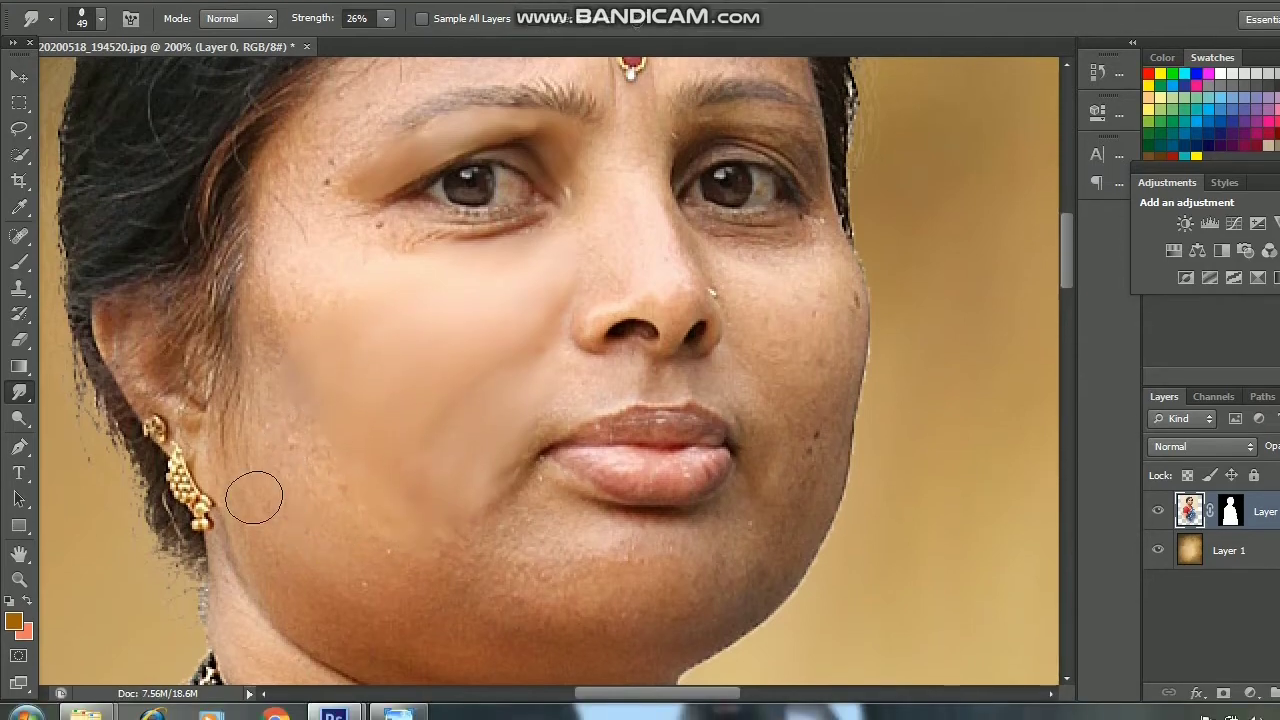
pyautogui.scroll(-3, 313, 427)
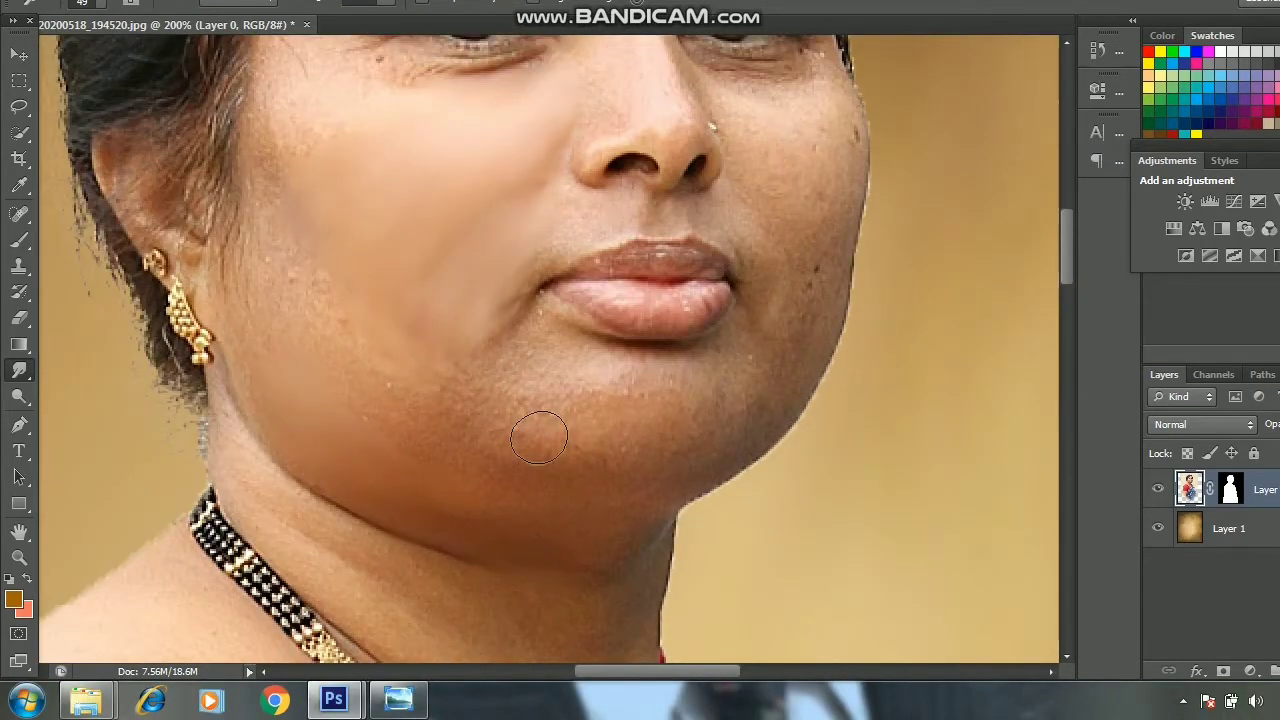
pyautogui.moveTo(763, 352)
pyautogui.mouseDown()
pyautogui.moveTo(803, 363)
pyautogui.moveTo(709, 380)
pyautogui.moveTo(789, 340)
pyautogui.mouseUp()
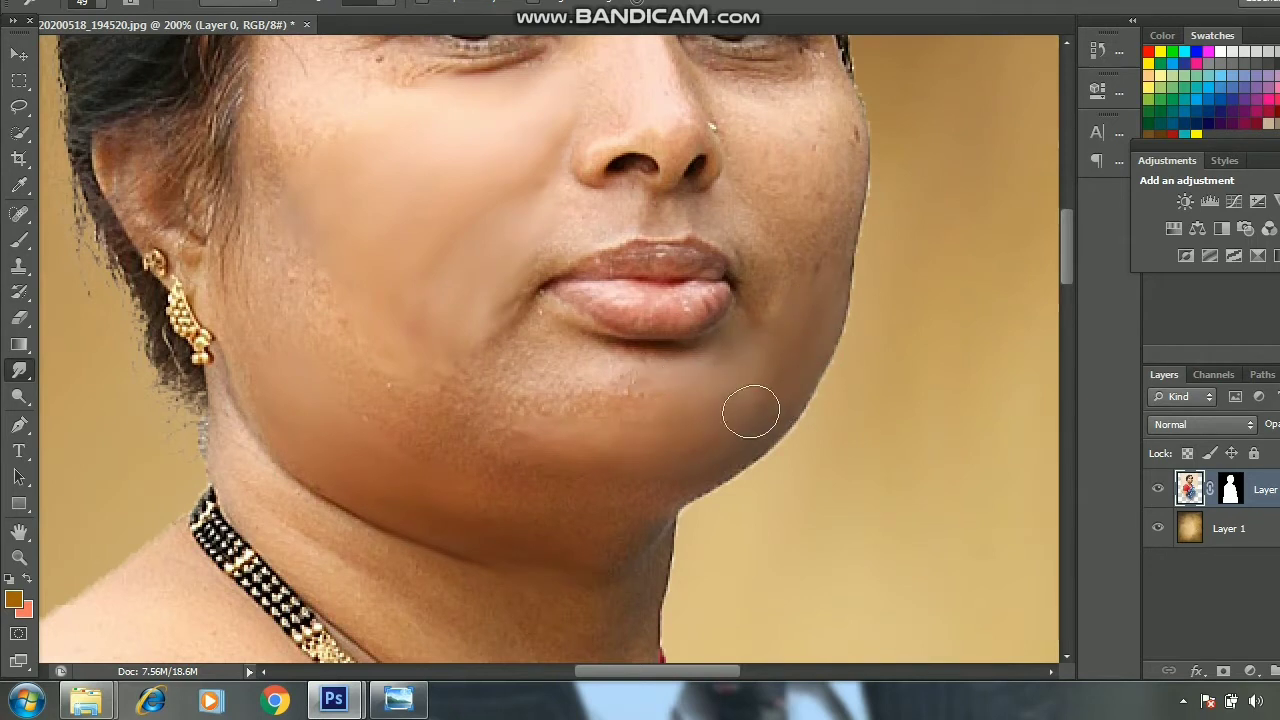
pyautogui.moveTo(751, 411)
pyautogui.mouseDown()
pyautogui.moveTo(663, 437)
pyautogui.moveTo(554, 386)
pyautogui.moveTo(714, 373)
pyautogui.mouseUp()
pyautogui.moveTo(570, 374); pyautogui.dragTo(519, 417)
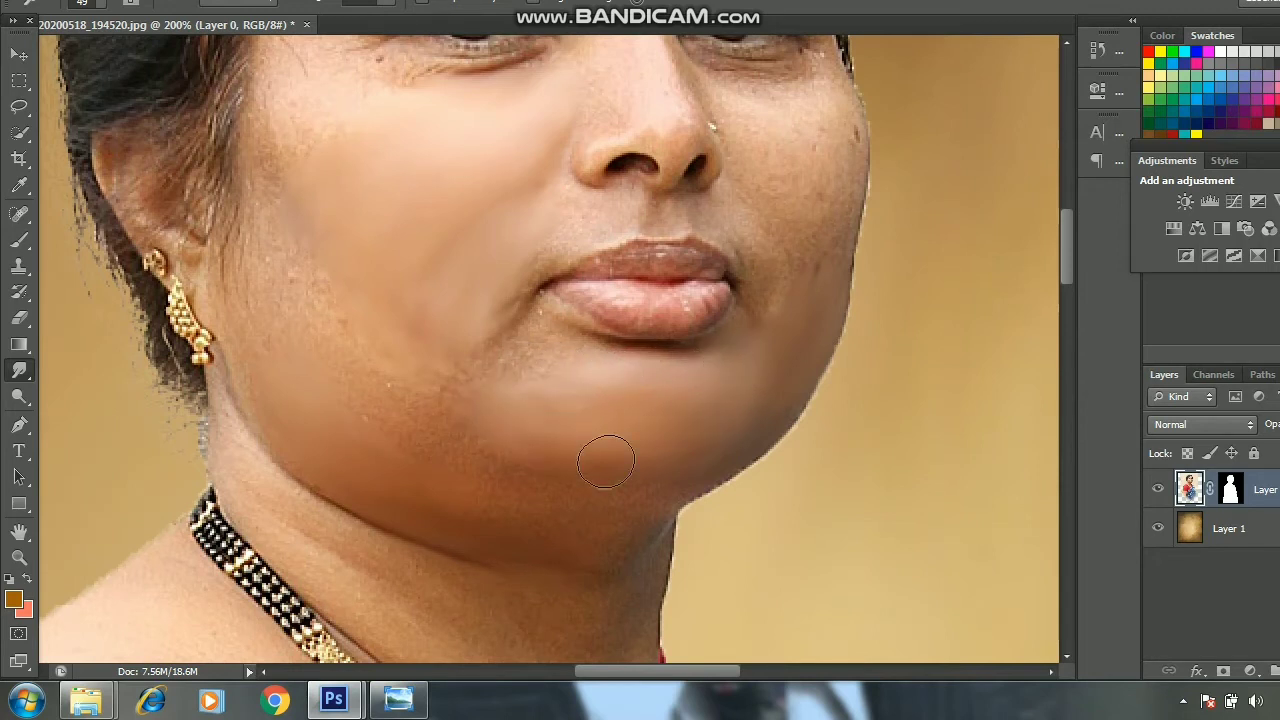
pyautogui.scroll(1, 600, 349)
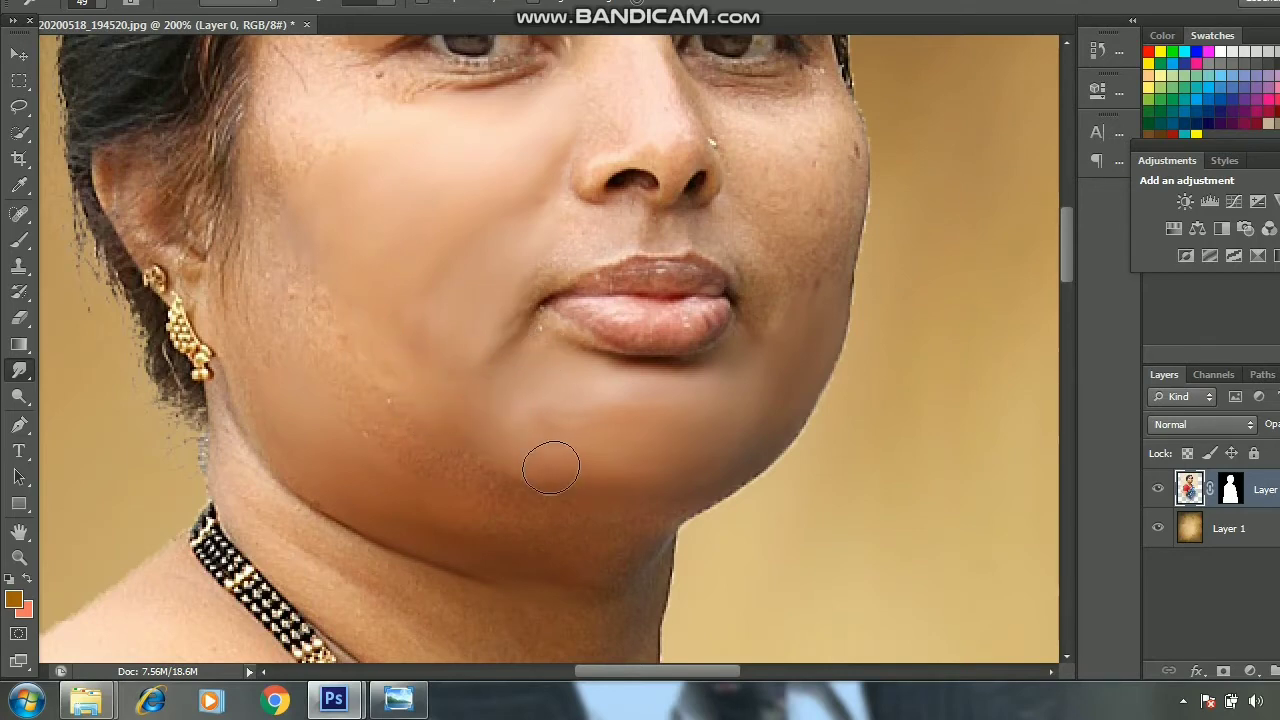
pyautogui.scroll(5, 550, 467)
# Zoom in further and smudge the skin under the eye with a 26 px brush
pyautogui.hscroll(-4, 550, 467)
pyautogui.hotkey('ctrl', '+')
pyautogui.rightClick(590, 340)
pyautogui.press('Escape')
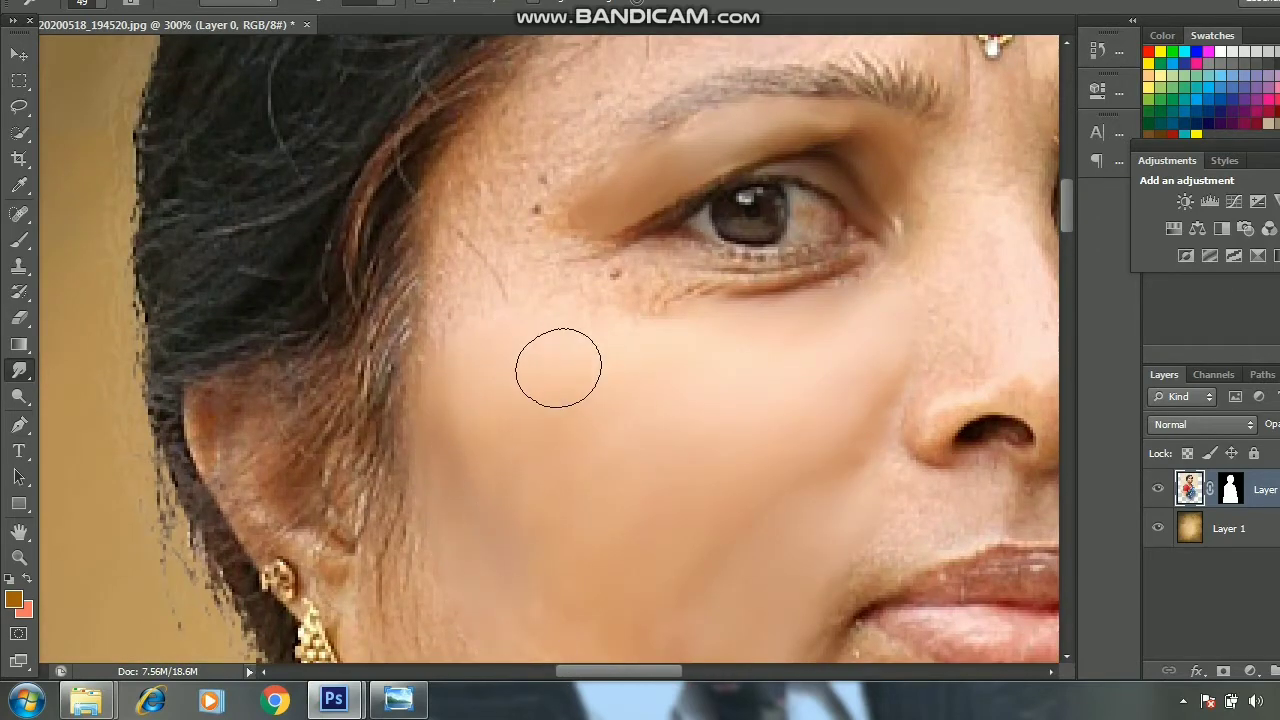
pyautogui.scroll(3, 650, 350)
pyautogui.rightClick(728, 349)
pyautogui.press('Escape')
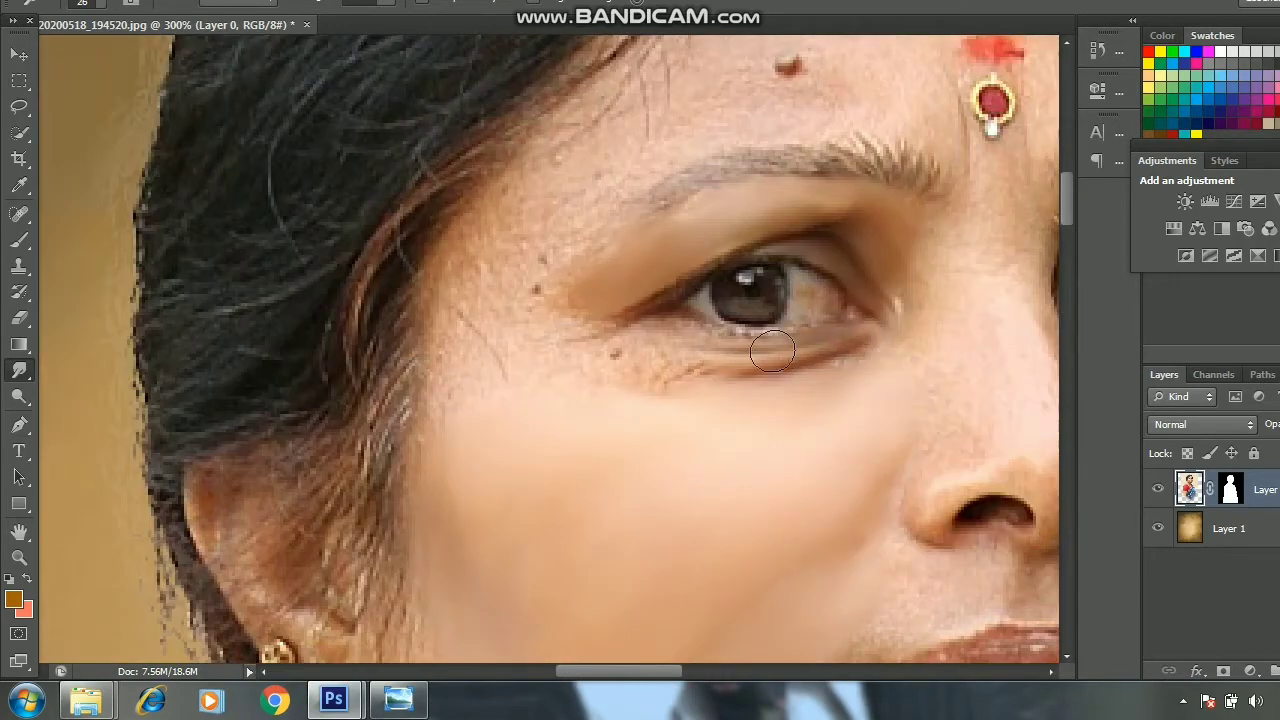
pyautogui.moveTo(772, 350)
pyautogui.mouseDown()
pyautogui.moveTo(691, 370)
pyautogui.moveTo(585, 344)
pyautogui.mouseUp()
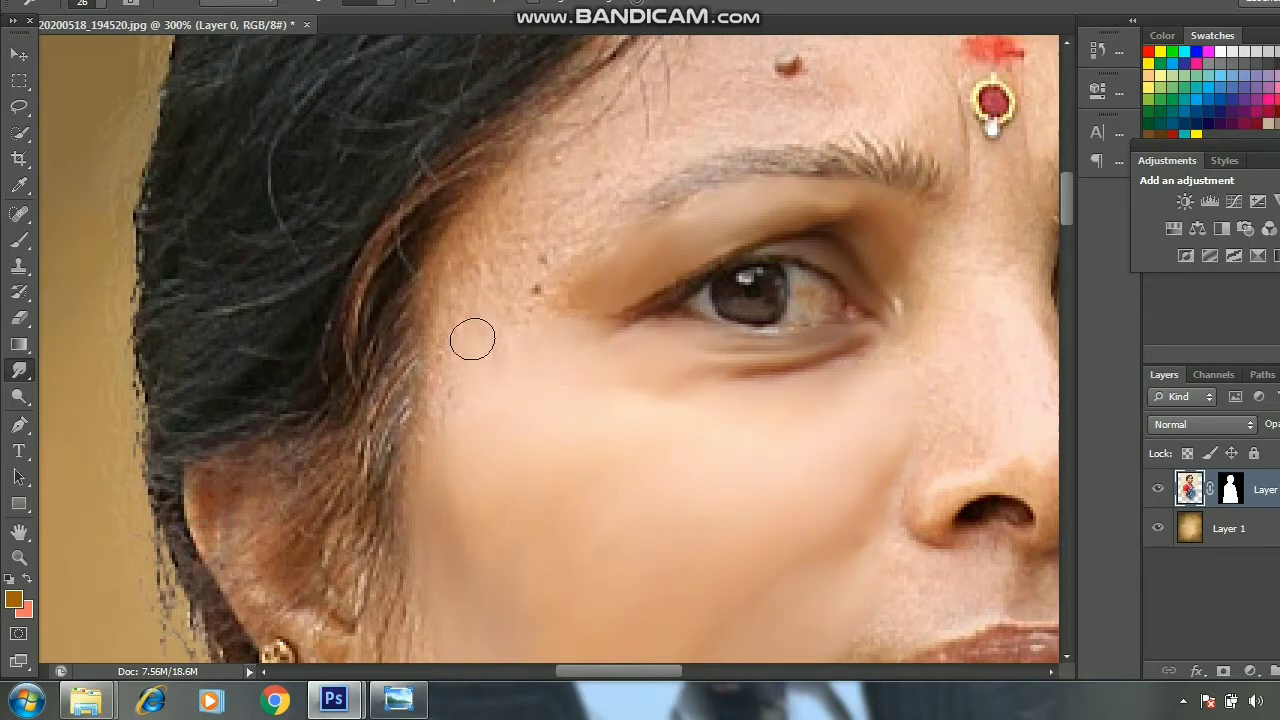
# Enlarge the smudge brush to 40 px, briefly select Spot Healing, then return to Smudge
pyautogui.scroll(4, 609, 272)
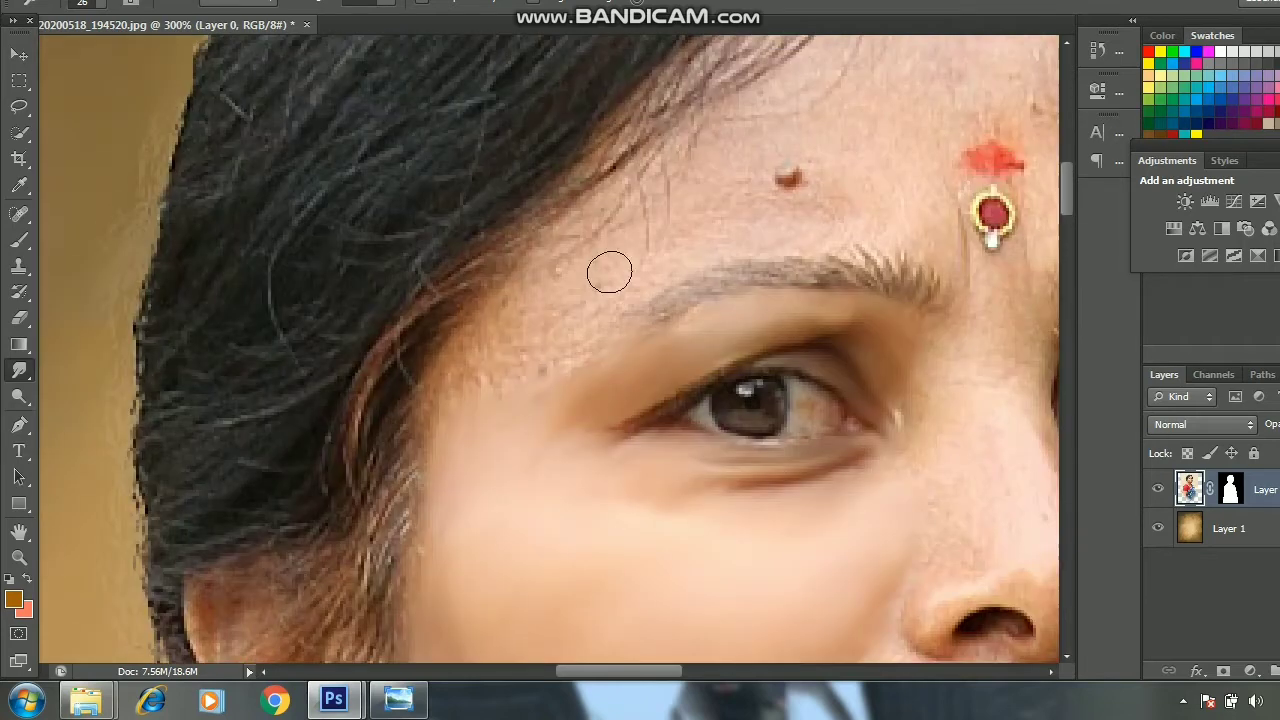
pyautogui.scroll(4, 628, 229)
pyautogui.rightClick(745, 185)
pyautogui.moveTo(814, 249); pyautogui.dragTo(824, 249)
pyautogui.press('Return')
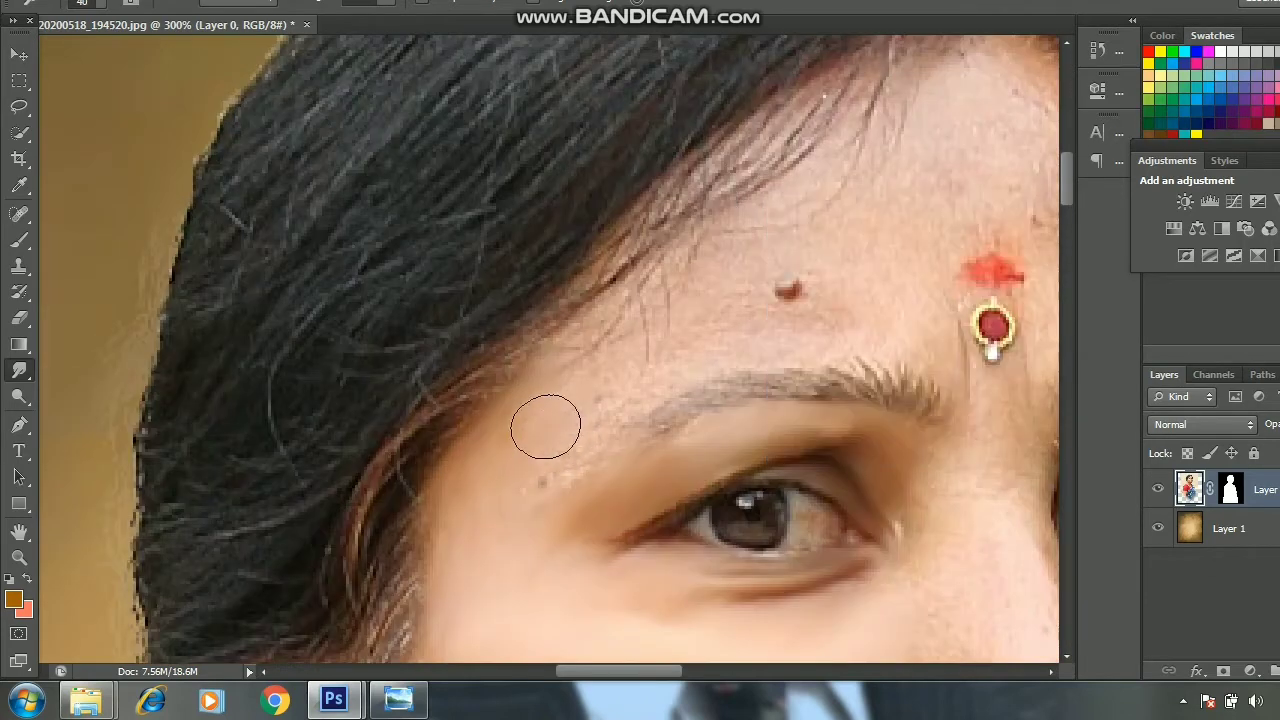
pyautogui.scroll(3, 600, 430)
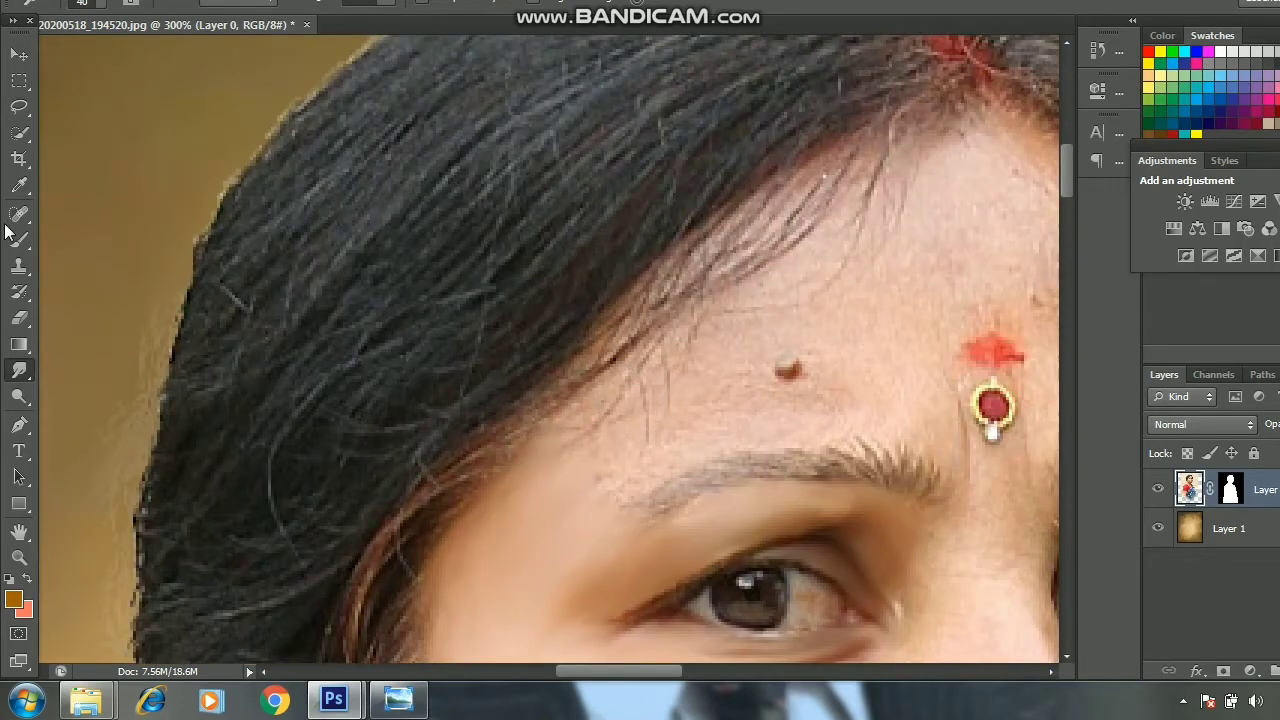
pyautogui.click(19, 213)
pyautogui.rightClick(778, 356)
pyautogui.press('Return')
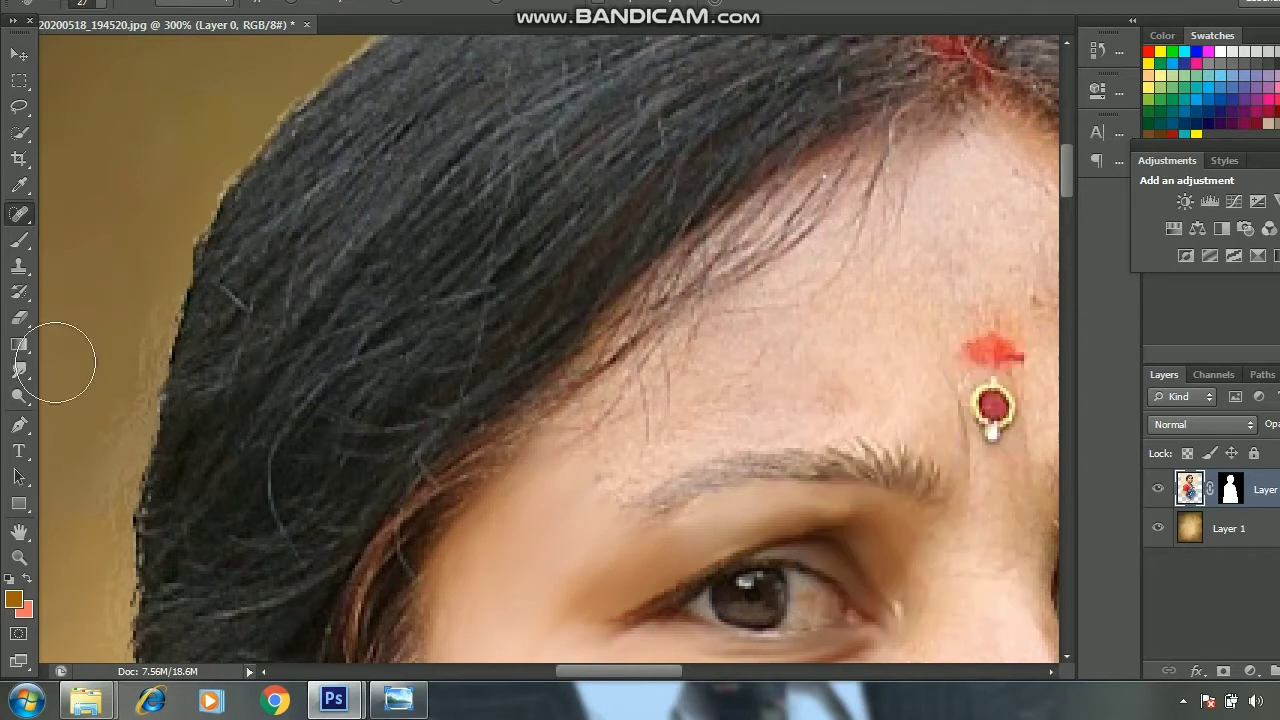
pyautogui.click(19, 370)
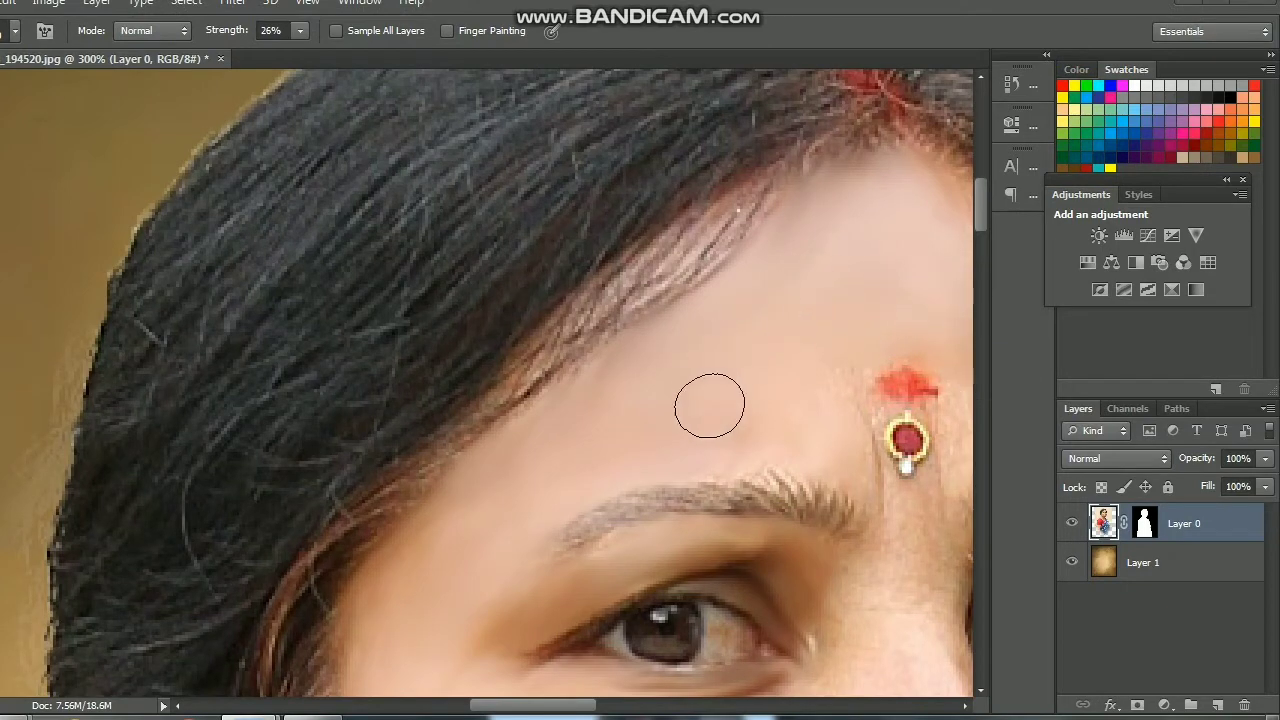
# Smudge the cheek skin beside the nose, shrinking the brush as needed
pyautogui.scroll(-2, 674, 383)
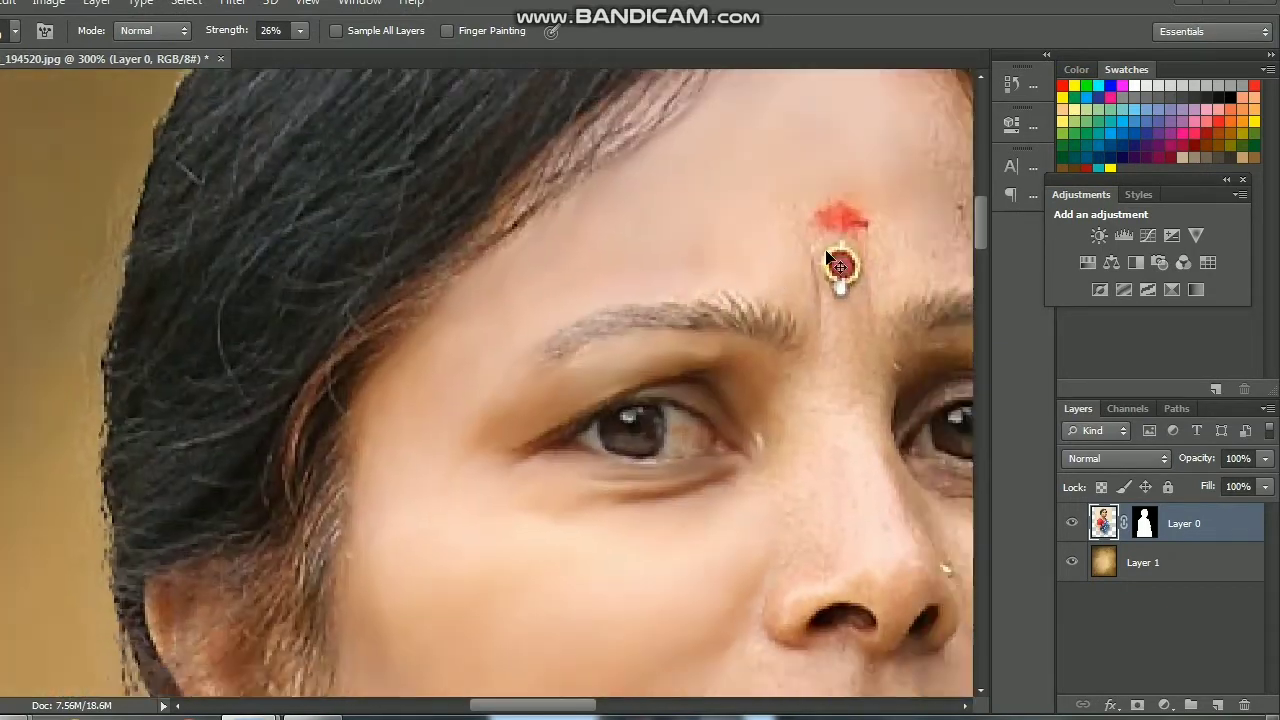
pyautogui.scroll(-2, 462, 271)
pyautogui.scroll(2, 629, 400)
pyautogui.scroll(2, 640, 330)
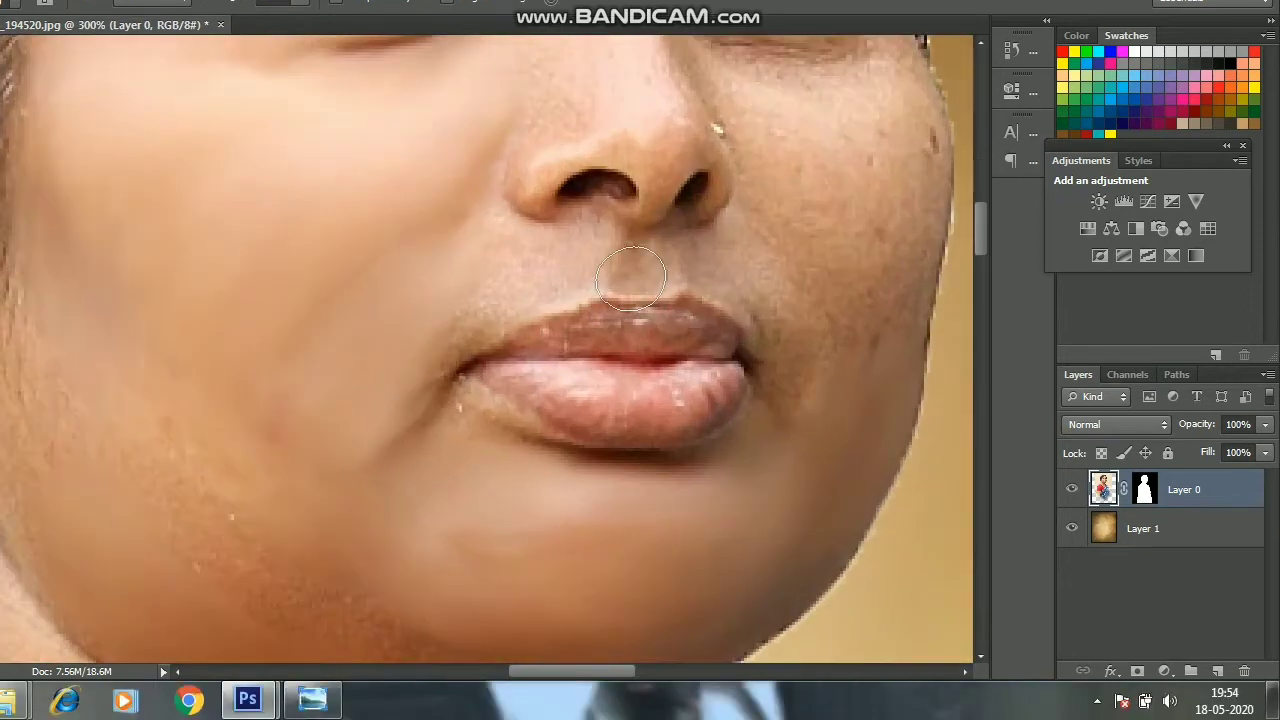
pyautogui.rightClick(660, 272)
pyautogui.press('Return')
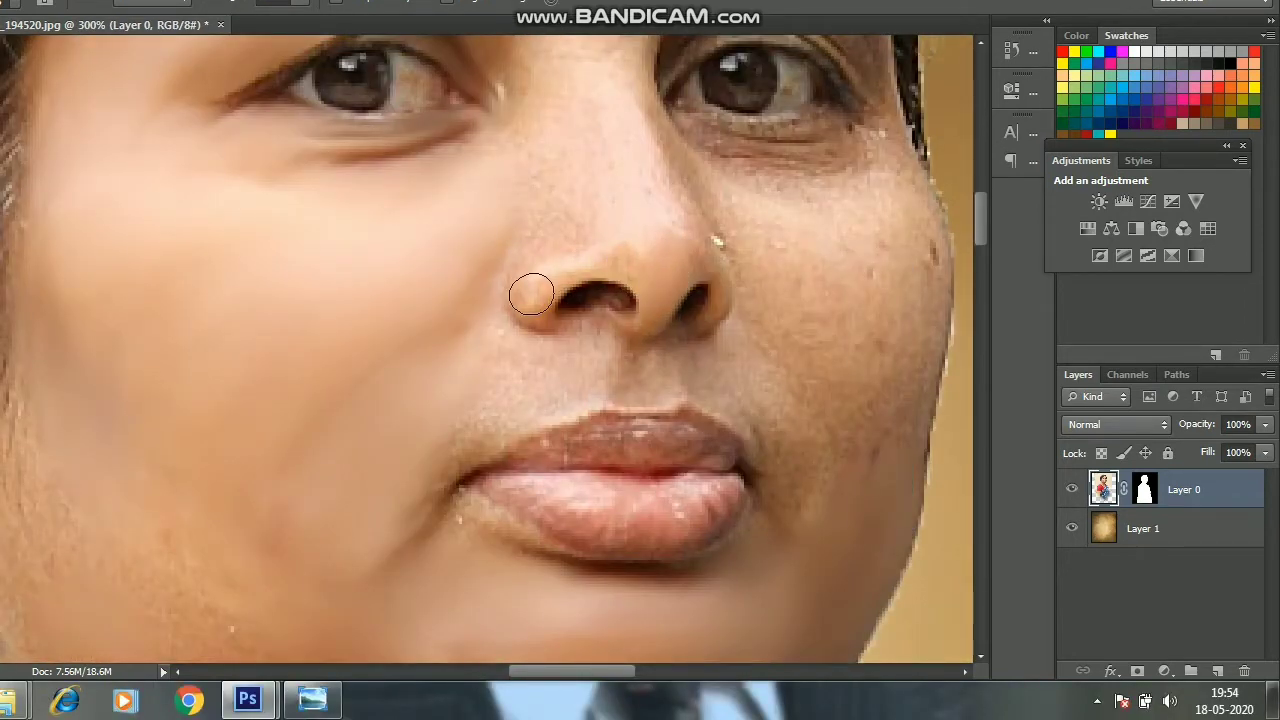
pyautogui.scroll(1, 601, 266)
pyautogui.rightClick(657, 245)
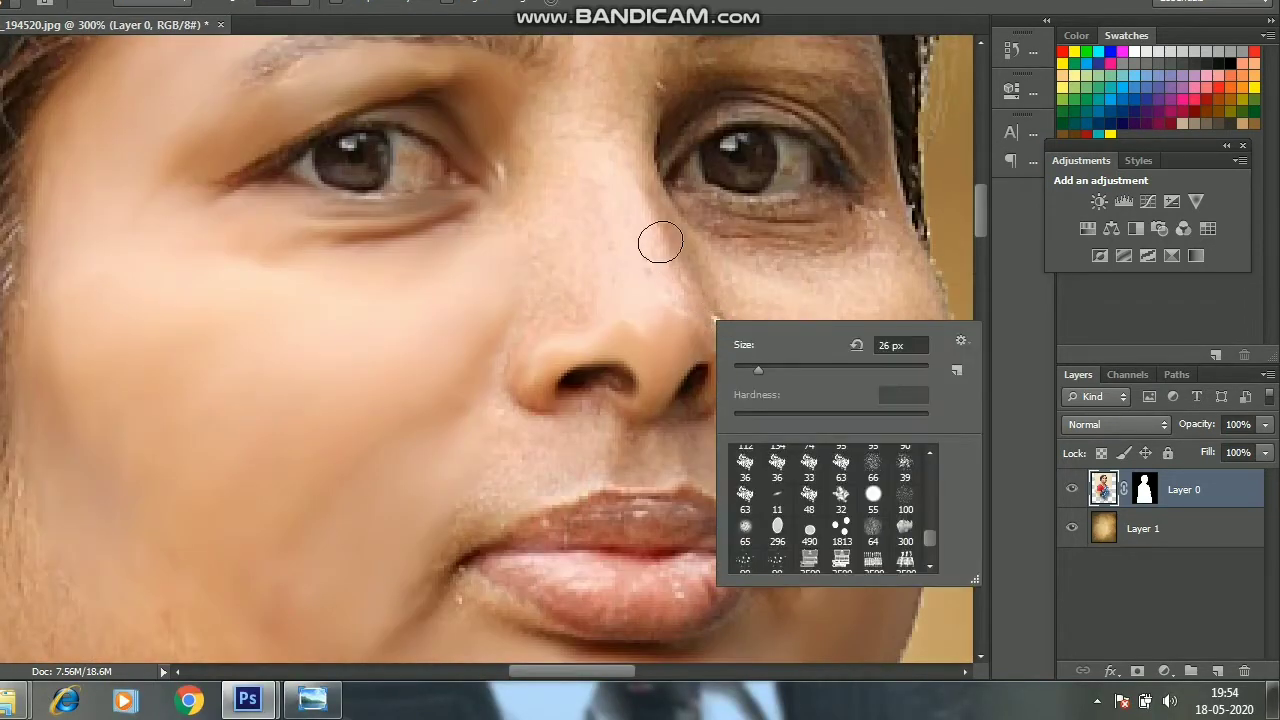
pyautogui.press('Return')
pyautogui.scroll(1, 596, 293)
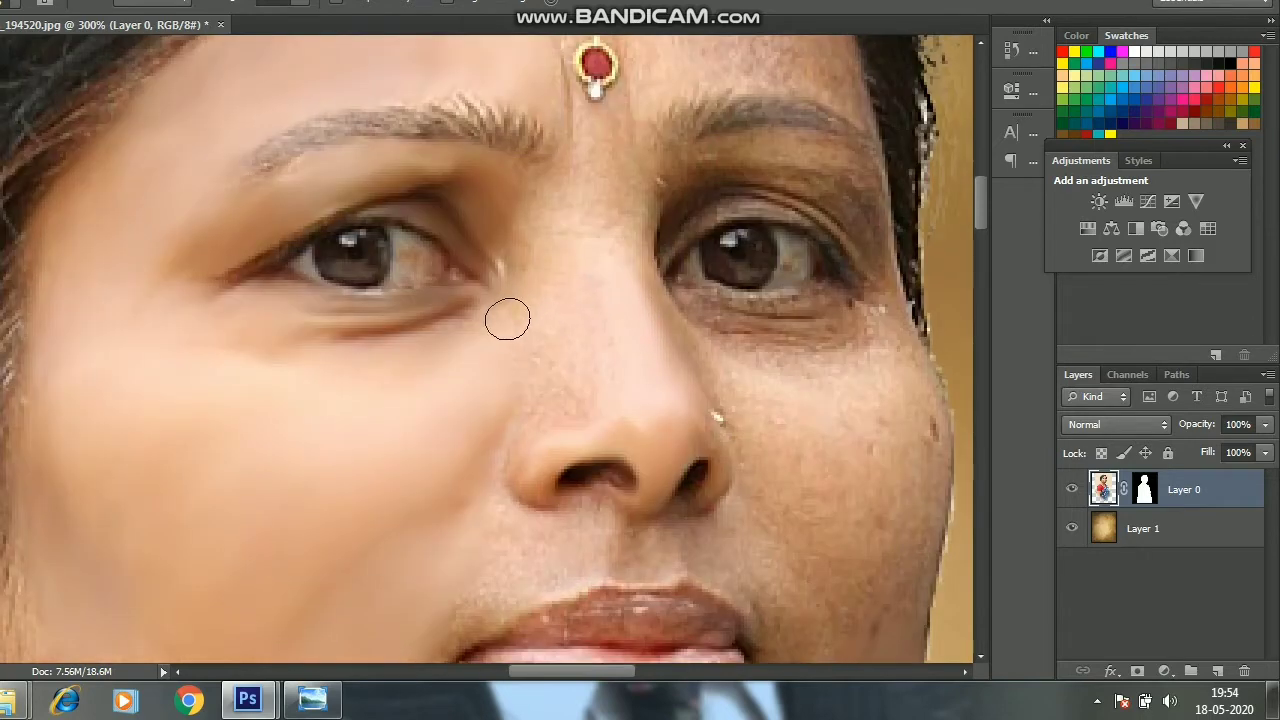
pyautogui.rightClick(522, 394)
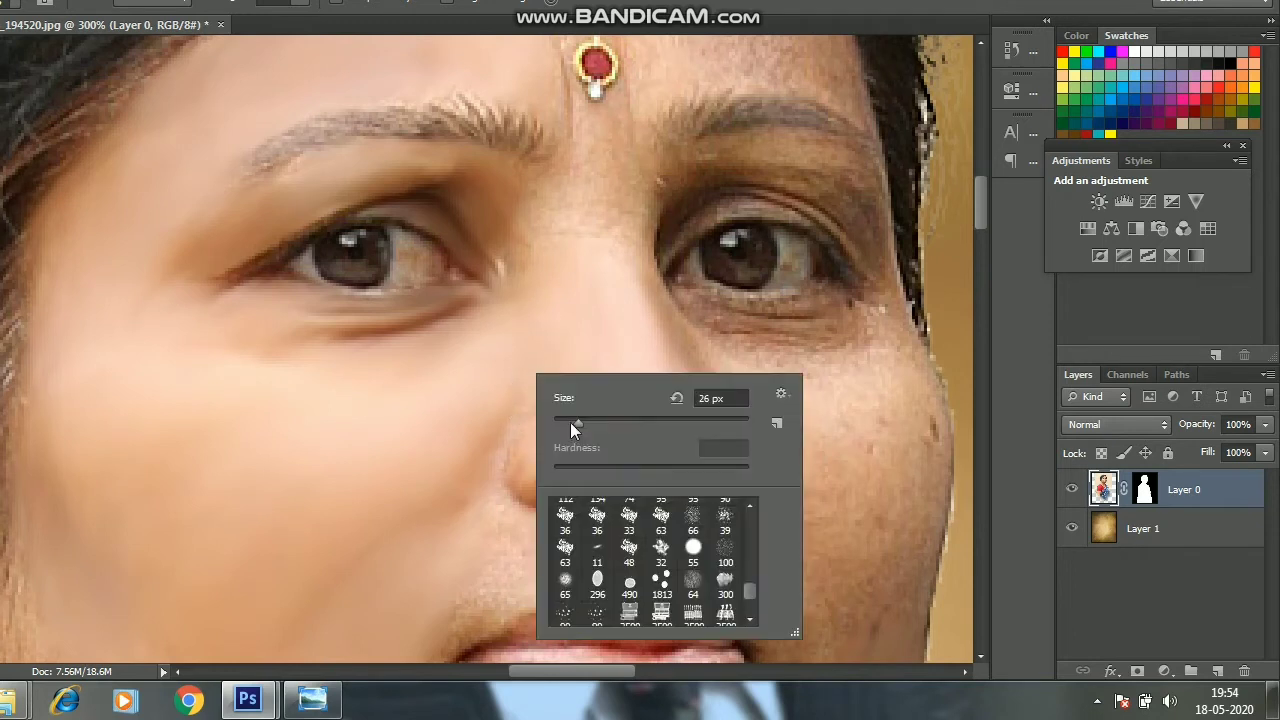
pyautogui.press('Return')
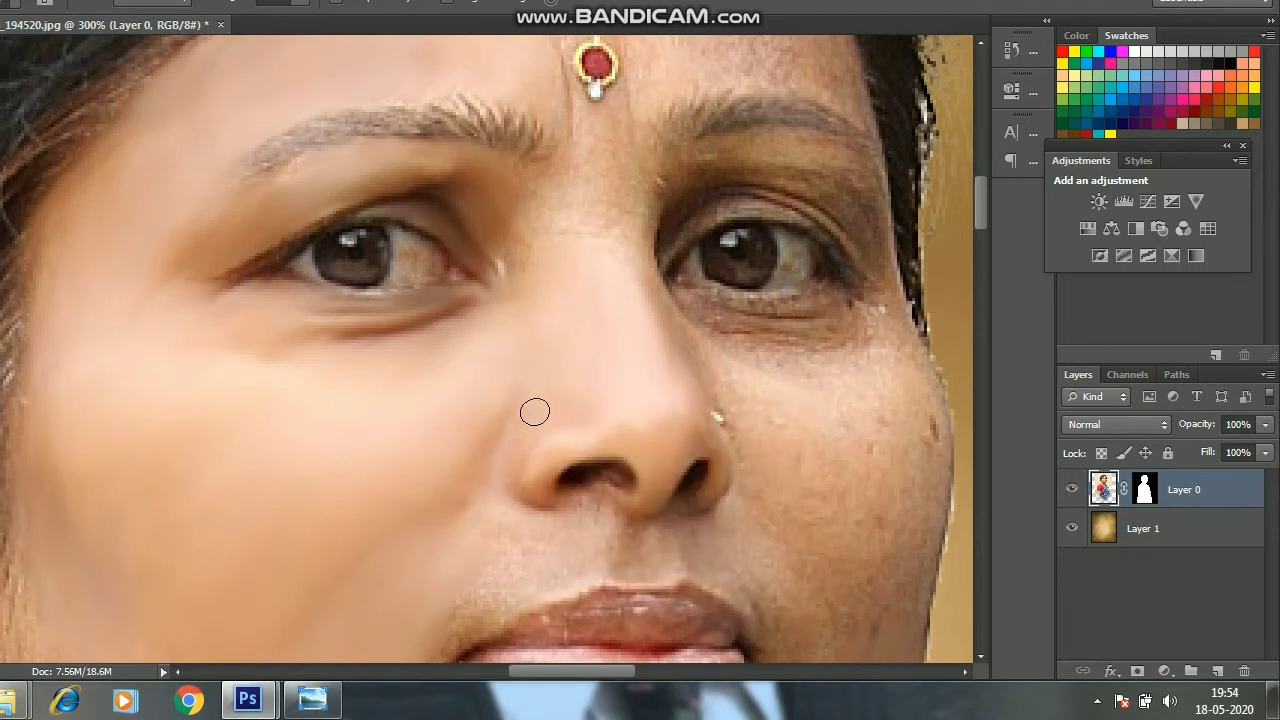
# Smudge above the upper lip and the right cheek, alternating larger and smaller brushes
pyautogui.scroll(-1, 615, 491)
pyautogui.rightClick(615, 491)
pyautogui.press('Return')
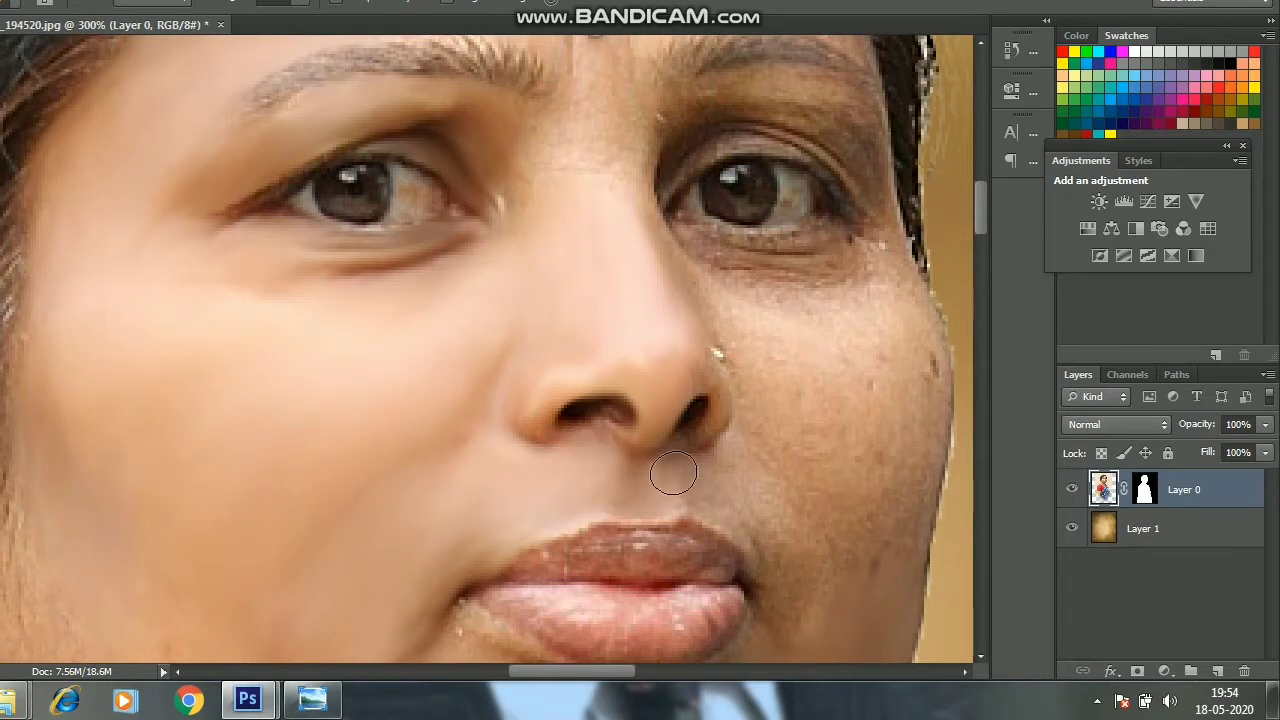
pyautogui.scroll(1, 700, 505)
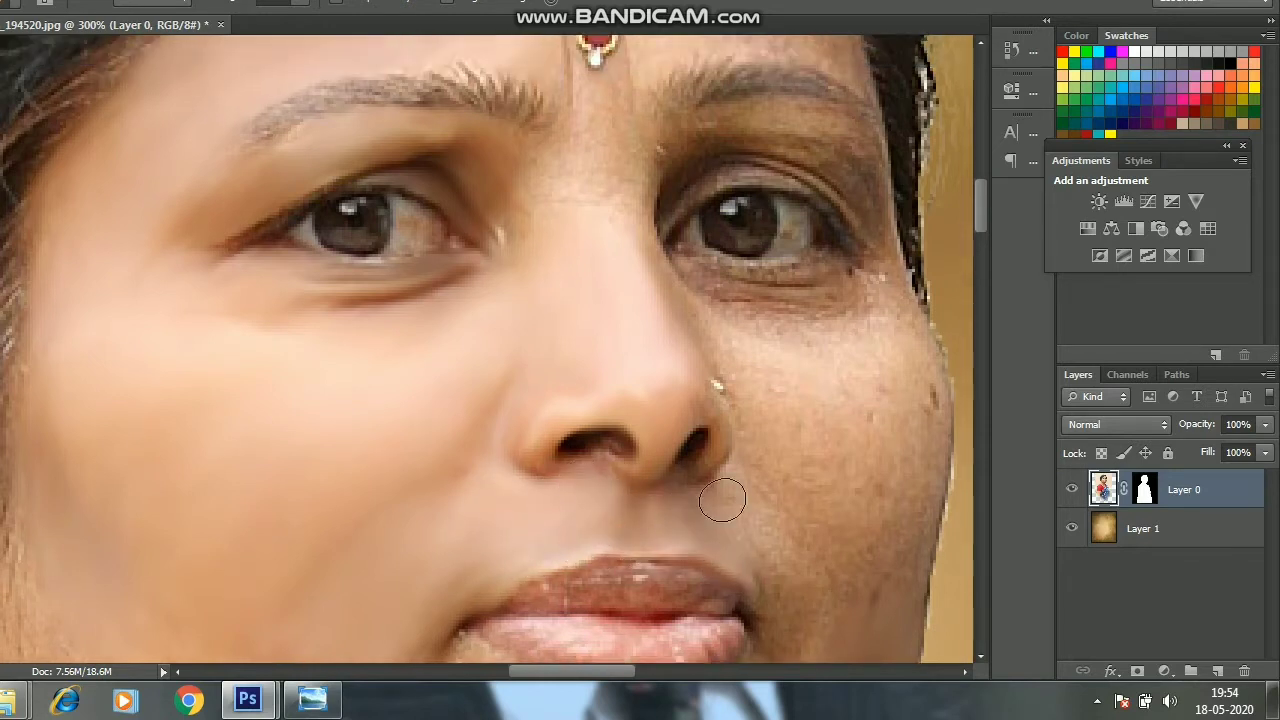
pyautogui.scroll(-3, 809, 583)
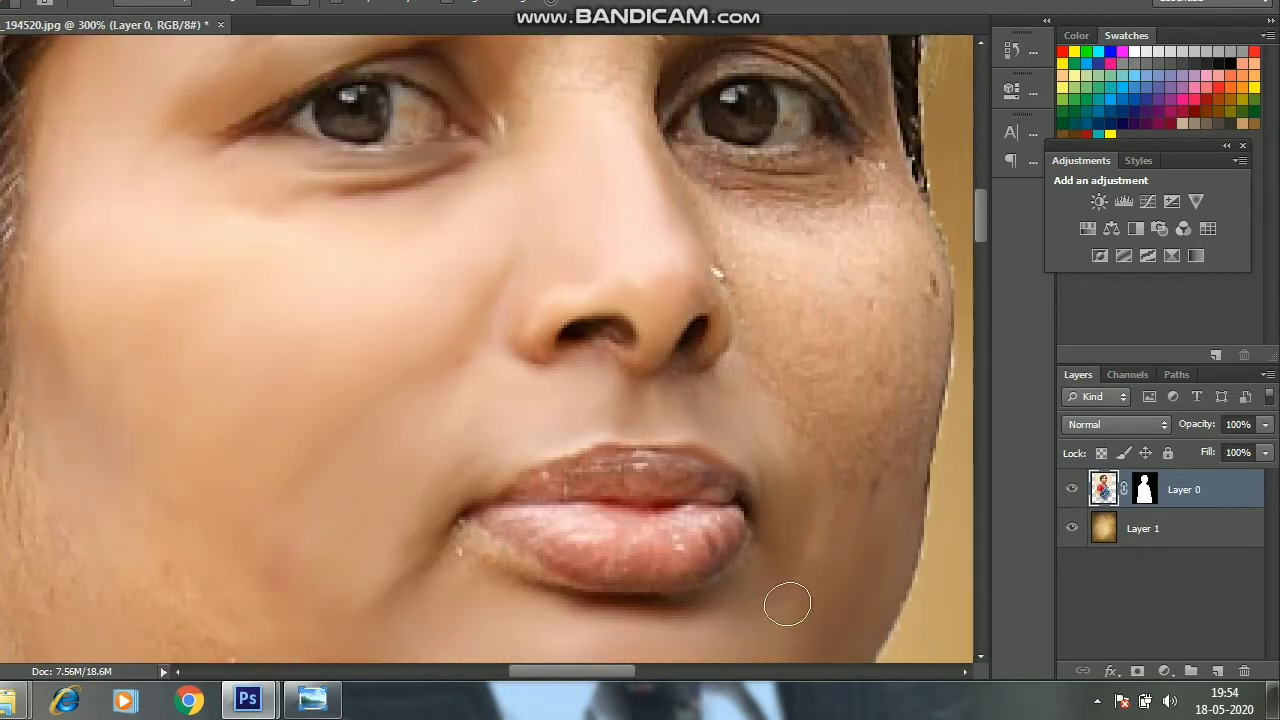
pyautogui.scroll(3, 787, 605)
pyautogui.rightClick(860, 385)
pyautogui.press('Return')
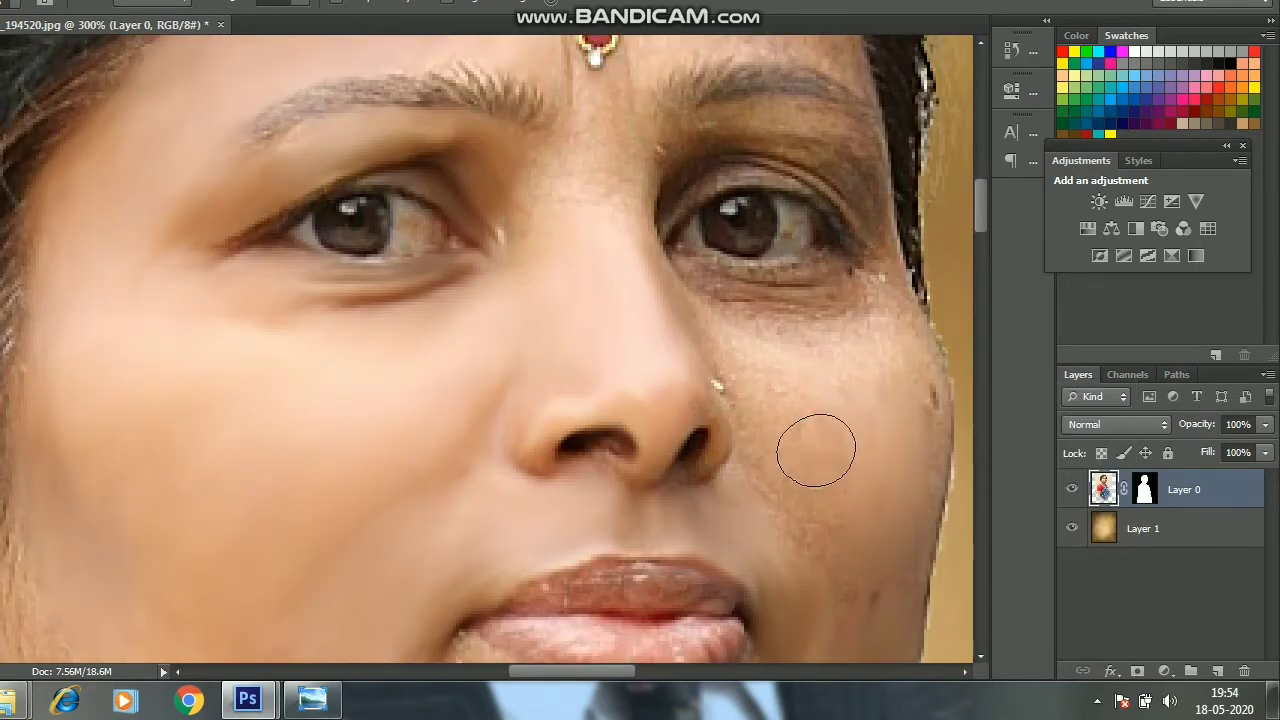
pyautogui.scroll(1, 840, 560)
pyautogui.rightClick(824, 505)
pyautogui.press('Return')
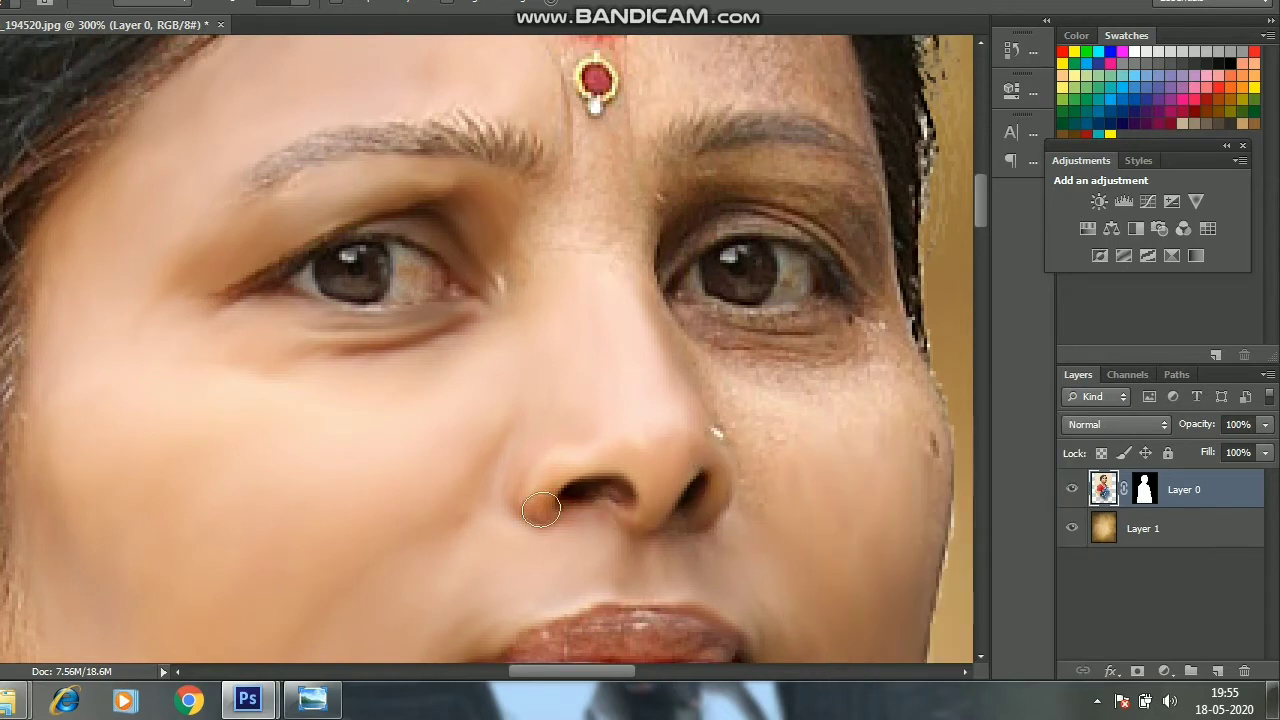
# Move up to the forehead, resizing the smudge brush larger then smaller
pyautogui.scroll(2, 540, 510)
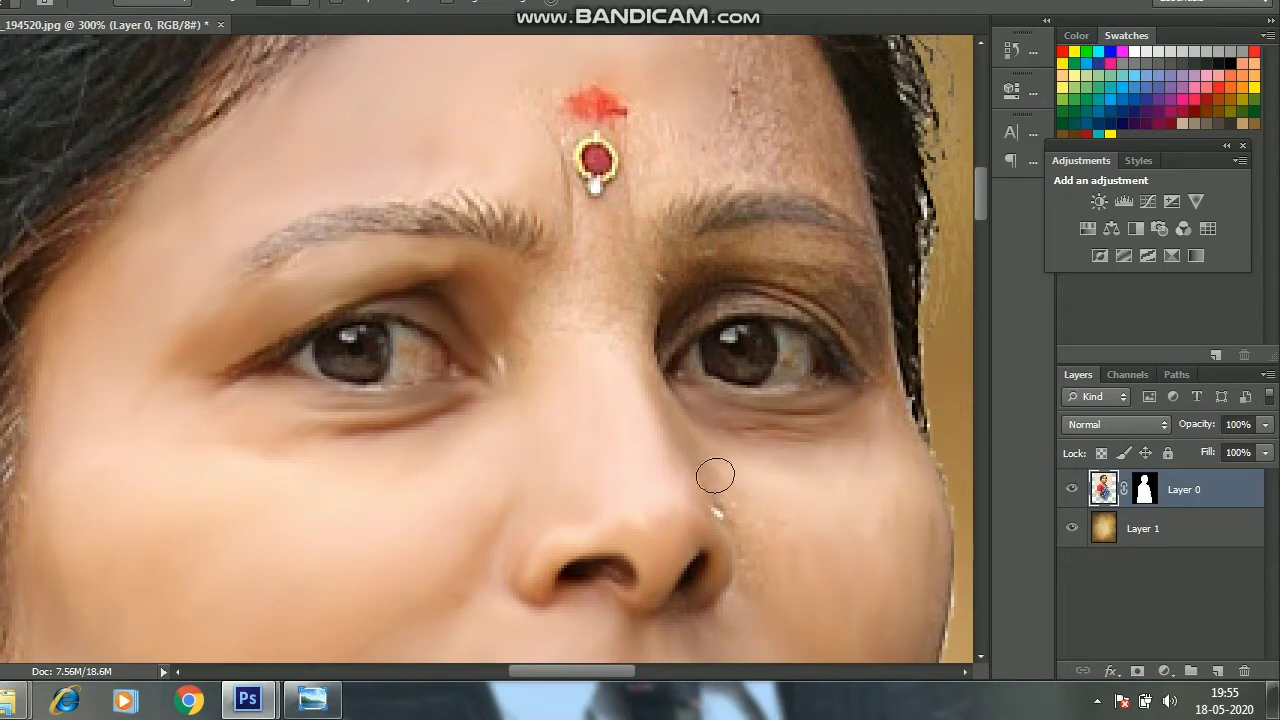
pyautogui.scroll(2, 677, 431)
pyautogui.rightClick(670, 433)
pyautogui.press('Return')
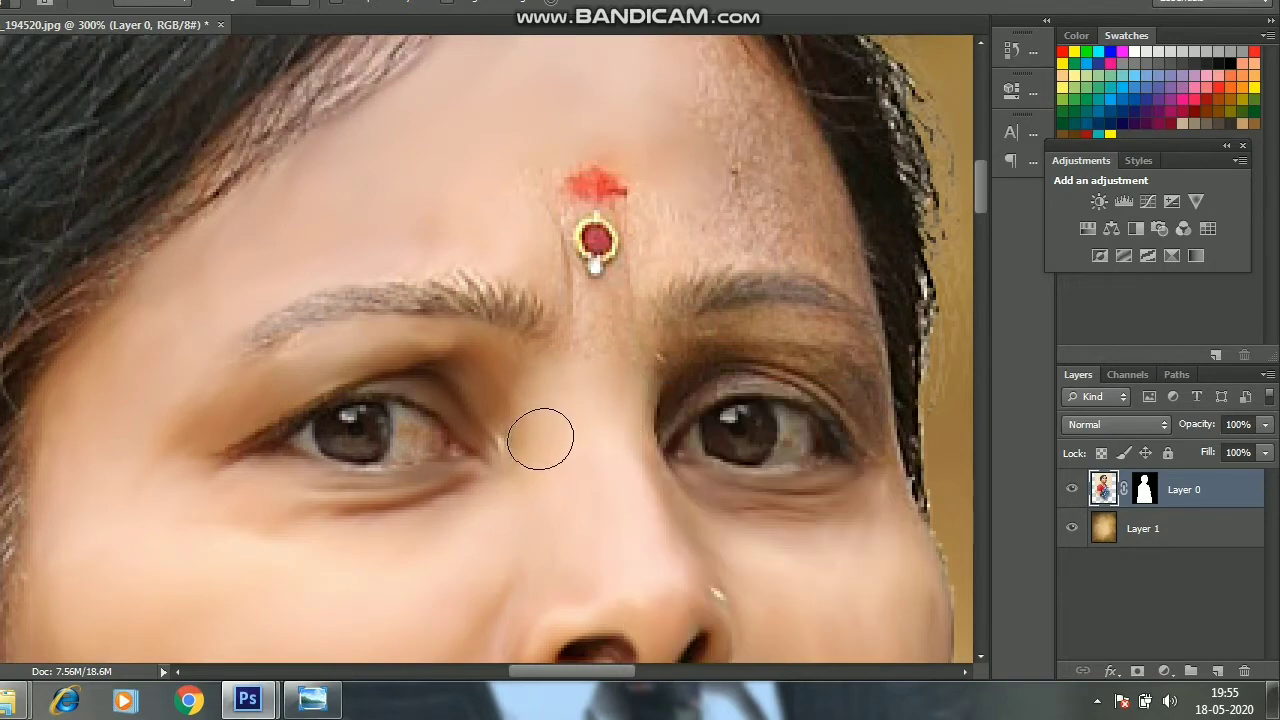
pyautogui.scroll(3, 543, 437)
pyautogui.rightClick(628, 365)
pyautogui.press('Return')
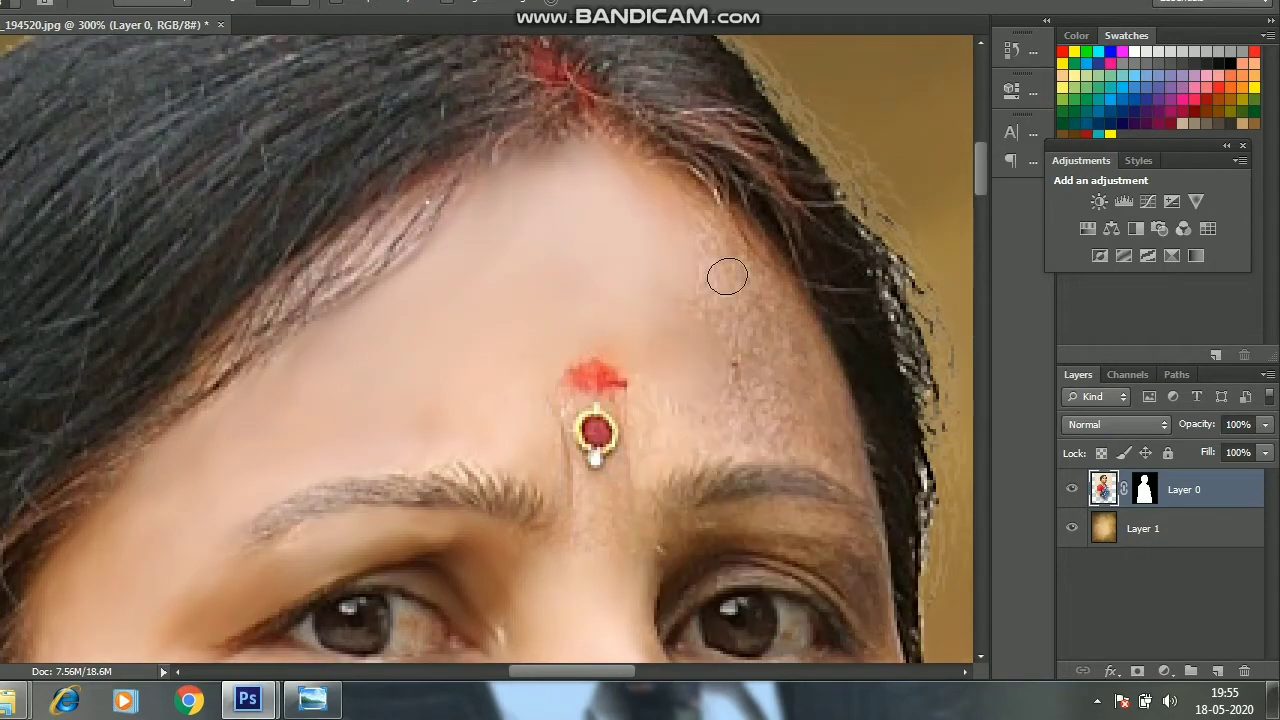
# Smudge the right forehead's skin and dark mark, then set the brush to 23 px
pyautogui.scroll(1, 727, 276)
pyautogui.rightClick(735, 285)
pyautogui.press('Return')
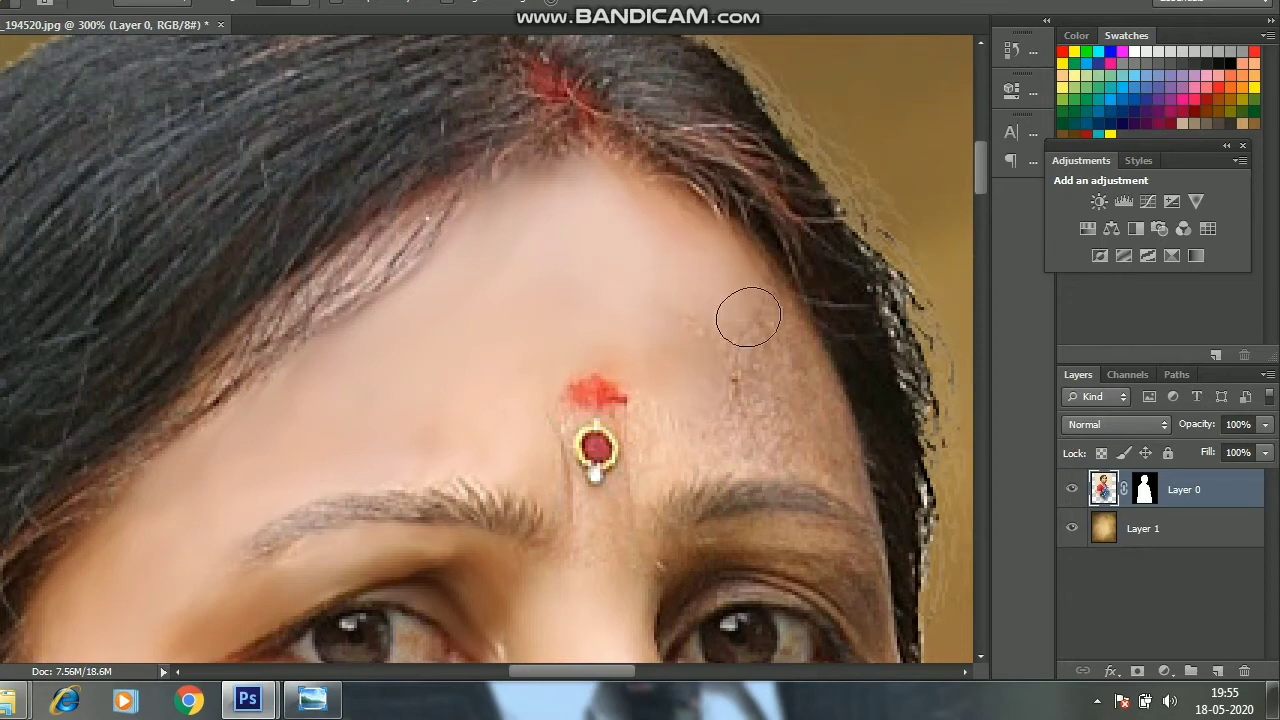
pyautogui.moveTo(748, 317)
pyautogui.mouseDown()
pyautogui.moveTo(829, 443)
pyautogui.moveTo(731, 449)
pyautogui.moveTo(846, 476)
pyautogui.moveTo(723, 381)
pyautogui.mouseUp()
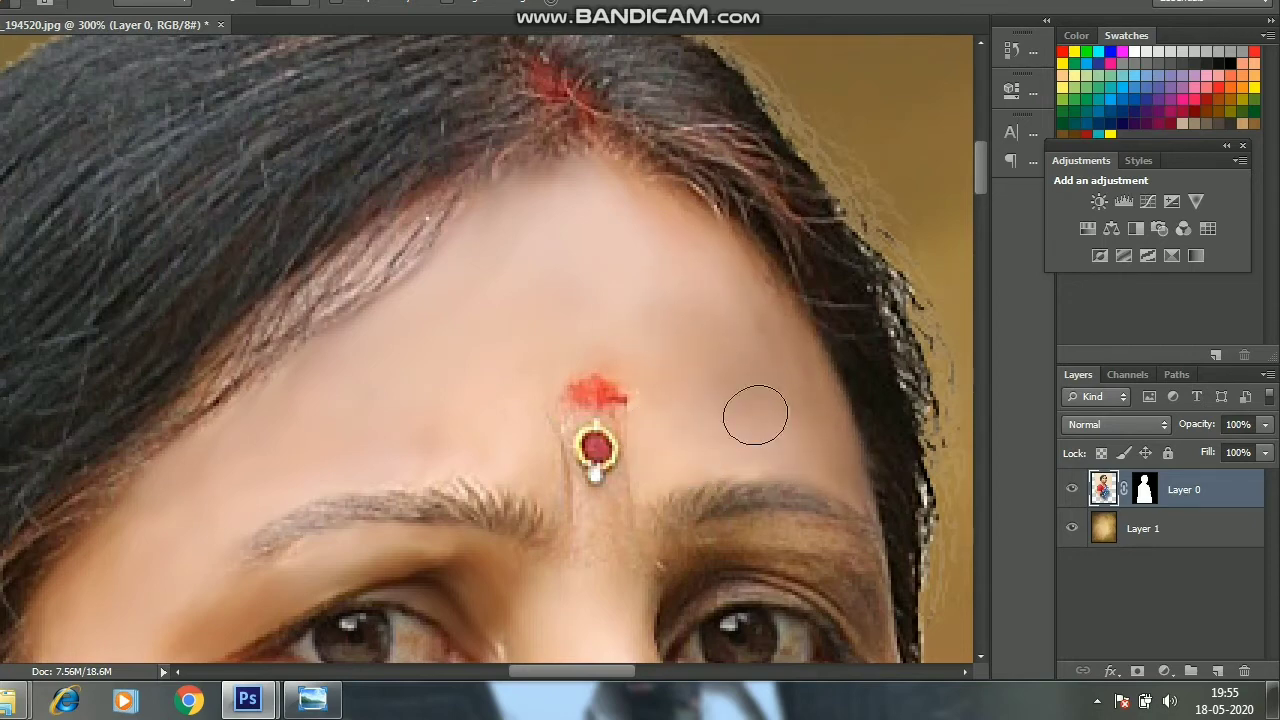
pyautogui.scroll(-2, 770, 415)
pyautogui.rightClick(785, 415)
pyautogui.press('Return')
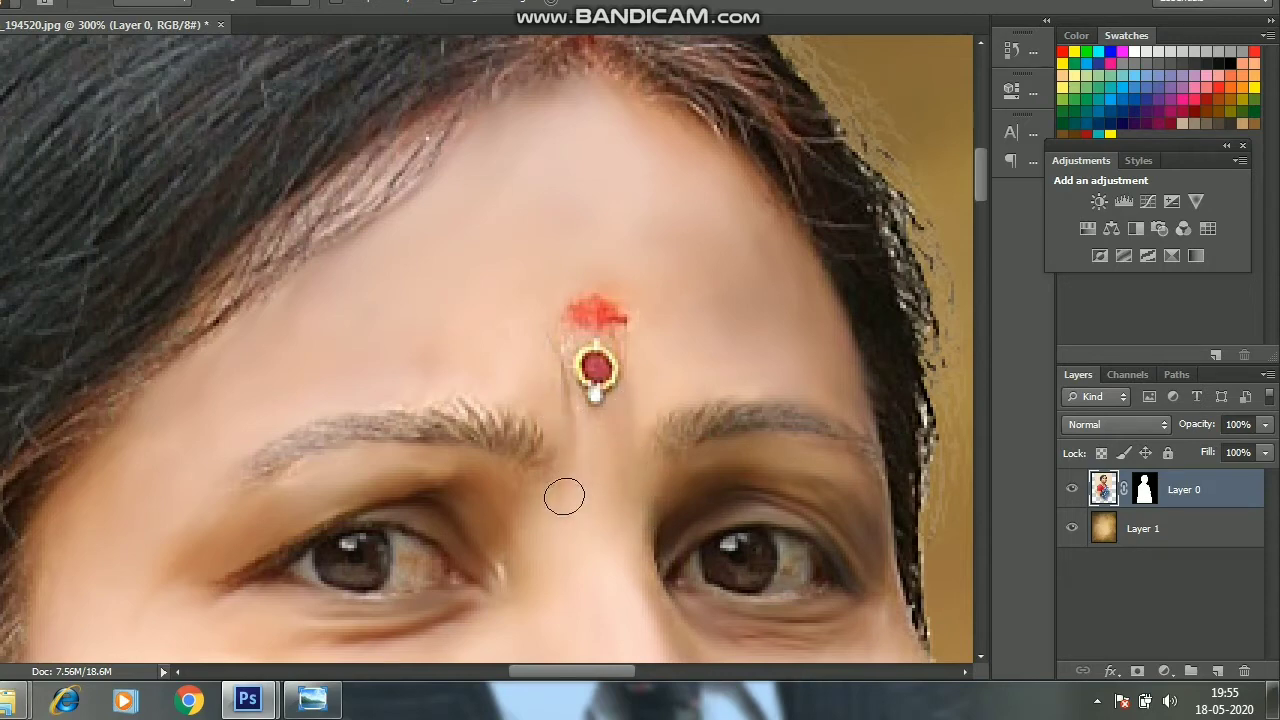
# Smudge away the speckled, glossy texture on the upper and lower lips, then zoom out to check
pyautogui.scroll(-3, 357, 337)
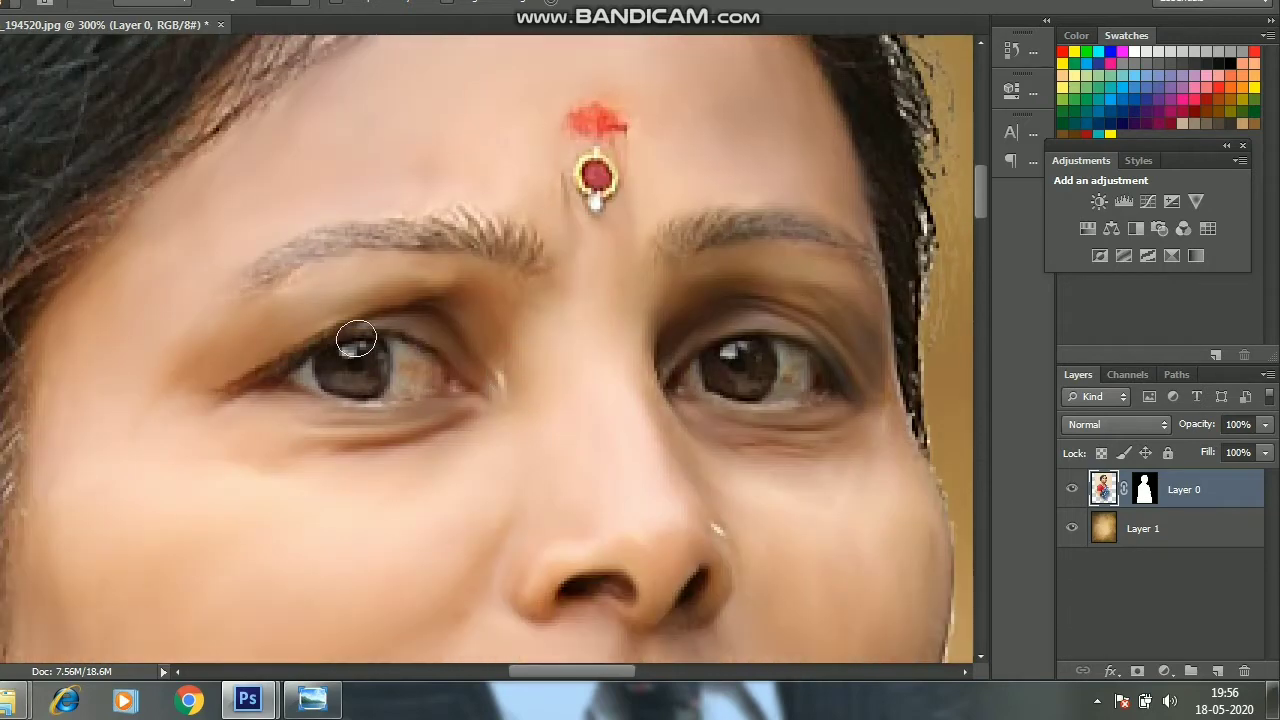
pyautogui.scroll(-4, 620, 380)
pyautogui.scroll(-1, 573, 407)
pyautogui.moveTo(573, 407); pyautogui.dragTo(727, 428)
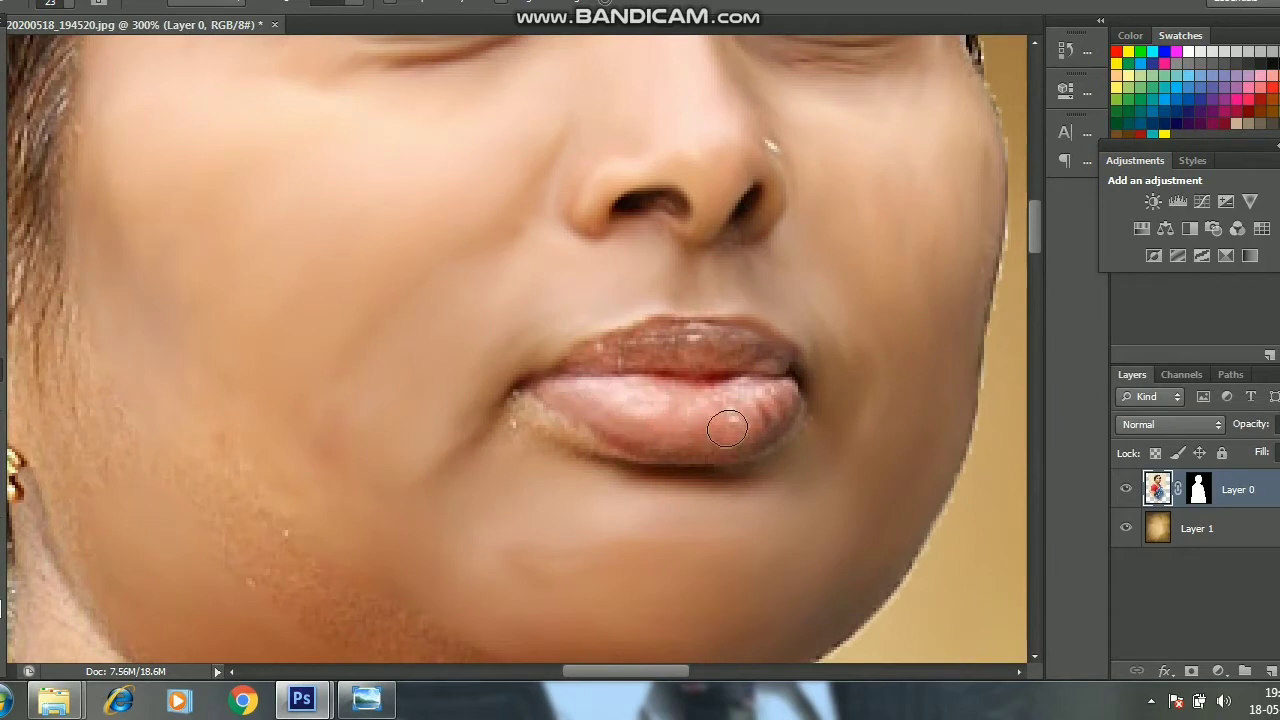
pyautogui.moveTo(576, 403); pyautogui.dragTo(716, 403)
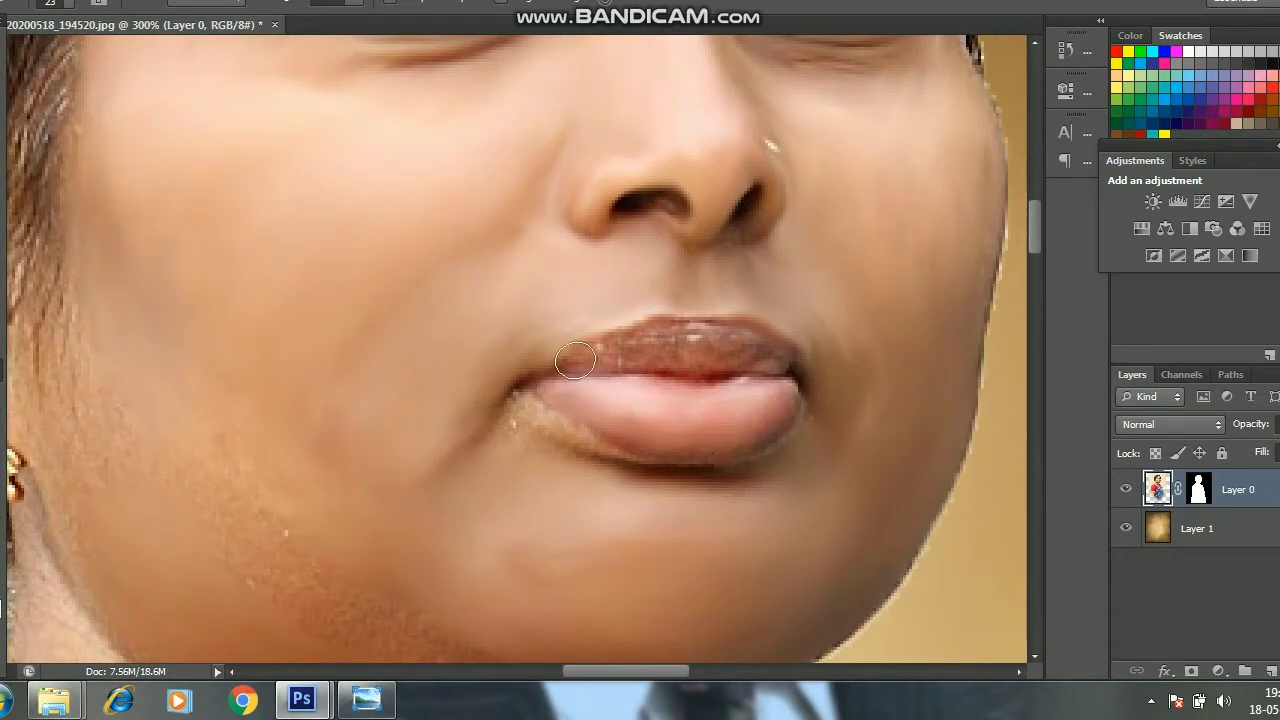
pyautogui.moveTo(575, 361)
pyautogui.mouseDown()
pyautogui.moveTo(771, 357)
pyautogui.moveTo(612, 358)
pyautogui.mouseUp()
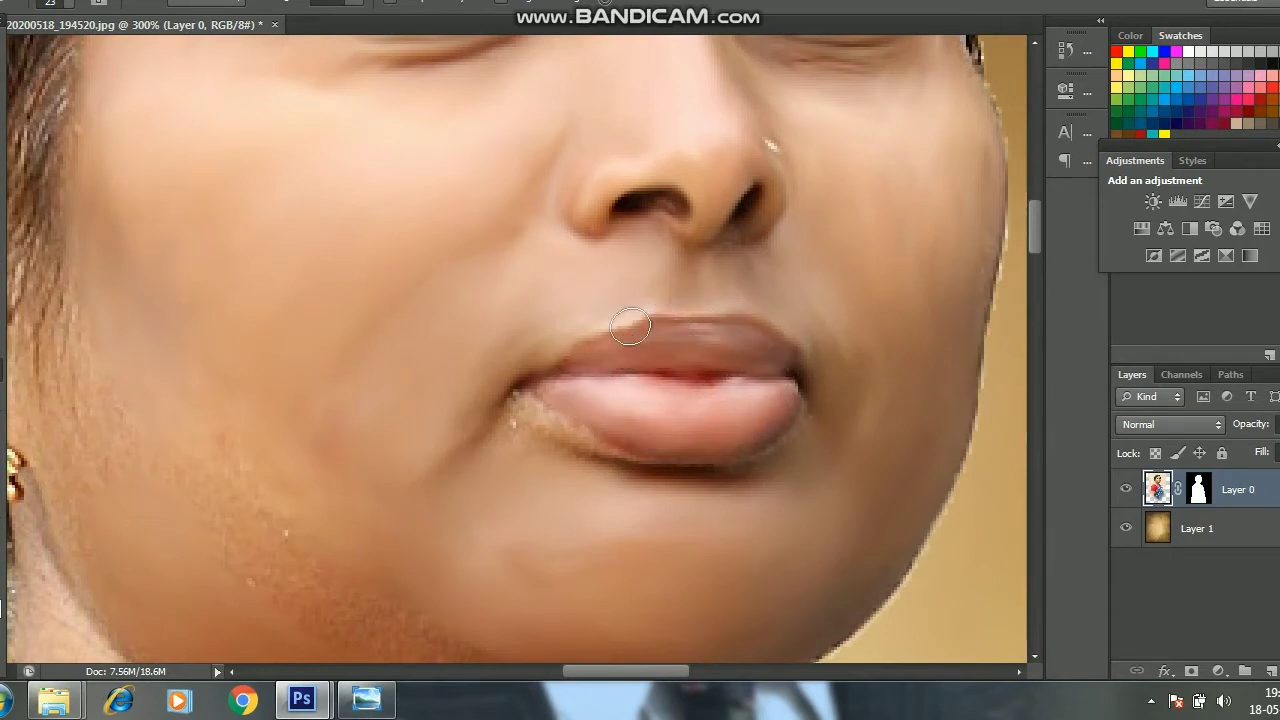
pyautogui.moveTo(558, 432); pyautogui.dragTo(544, 412)
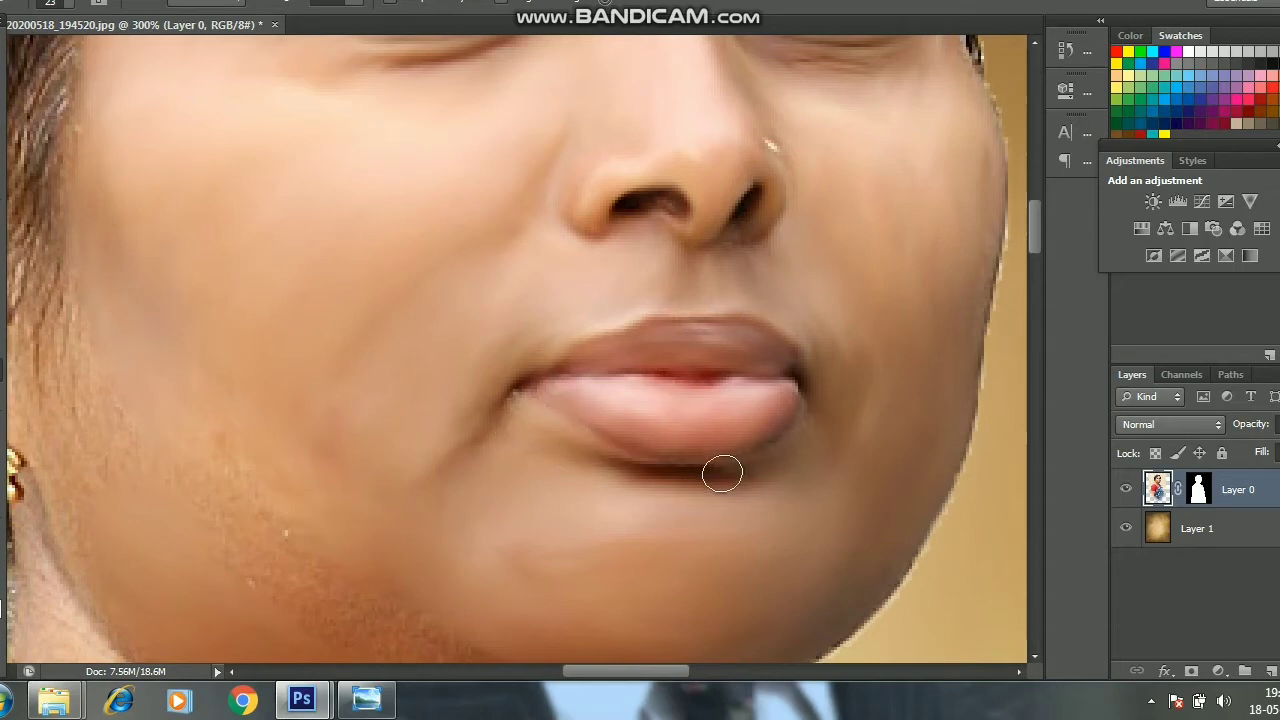
pyautogui.hotkey('ctrl', '-')
pyautogui.hotkey('ctrl', '-')
pyautogui.hotkey('ctrl', '-')
pyautogui.hotkey('ctrl', '+')
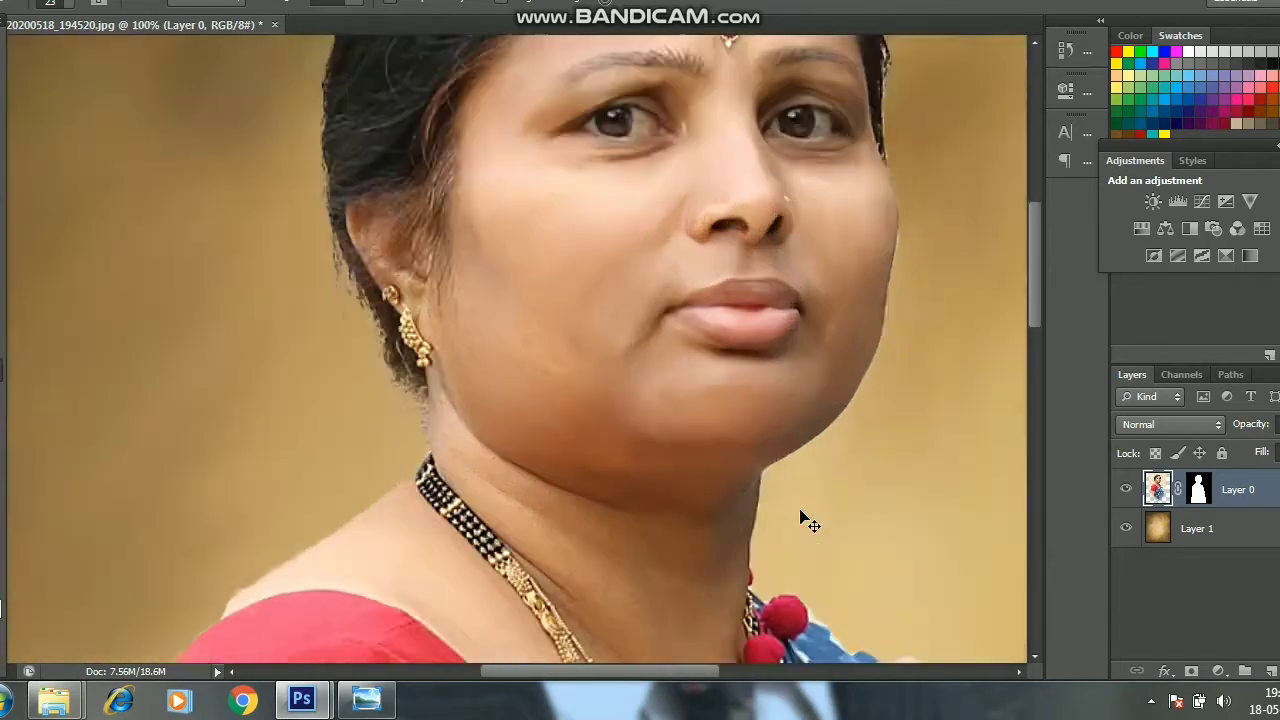
pyautogui.hotkey('ctrl', '+')
pyautogui.hotkey('ctrl', '+')
# Enlarge the Smudge brush and move down to the jawline
pyautogui.rightClick(815, 330)
pyautogui.press('Return')
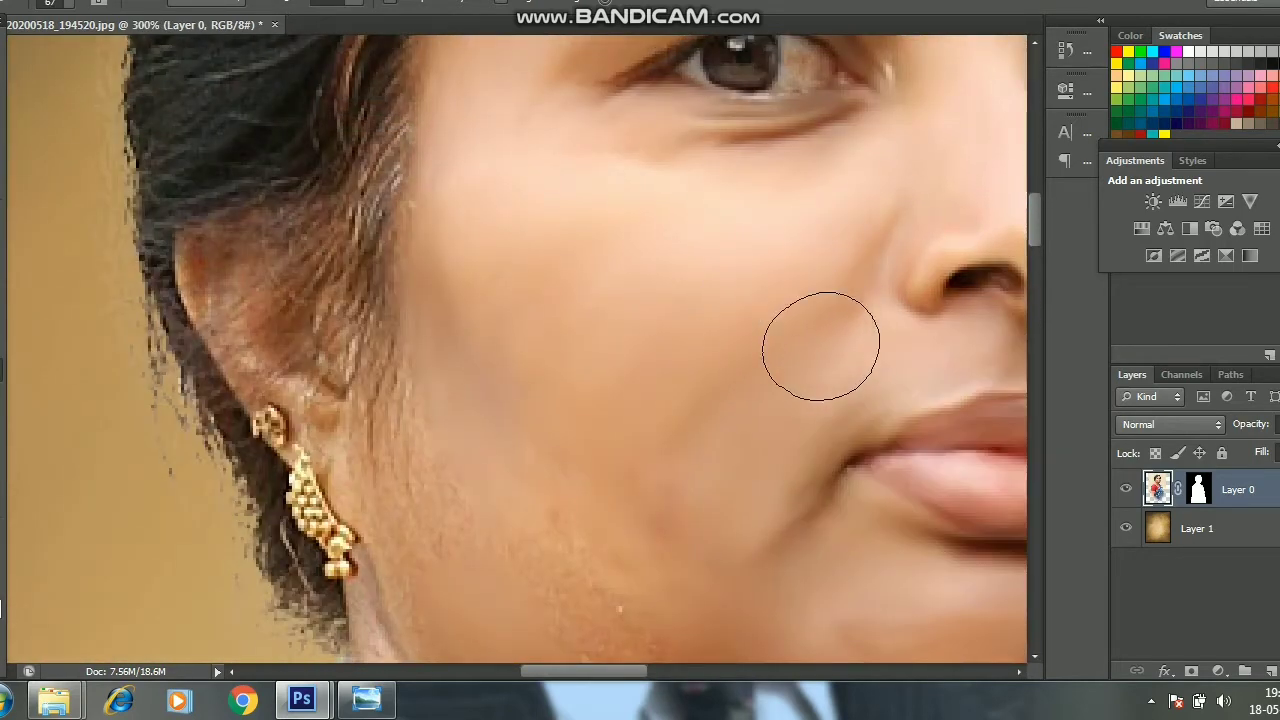
pyautogui.scroll(2, 686, 431)
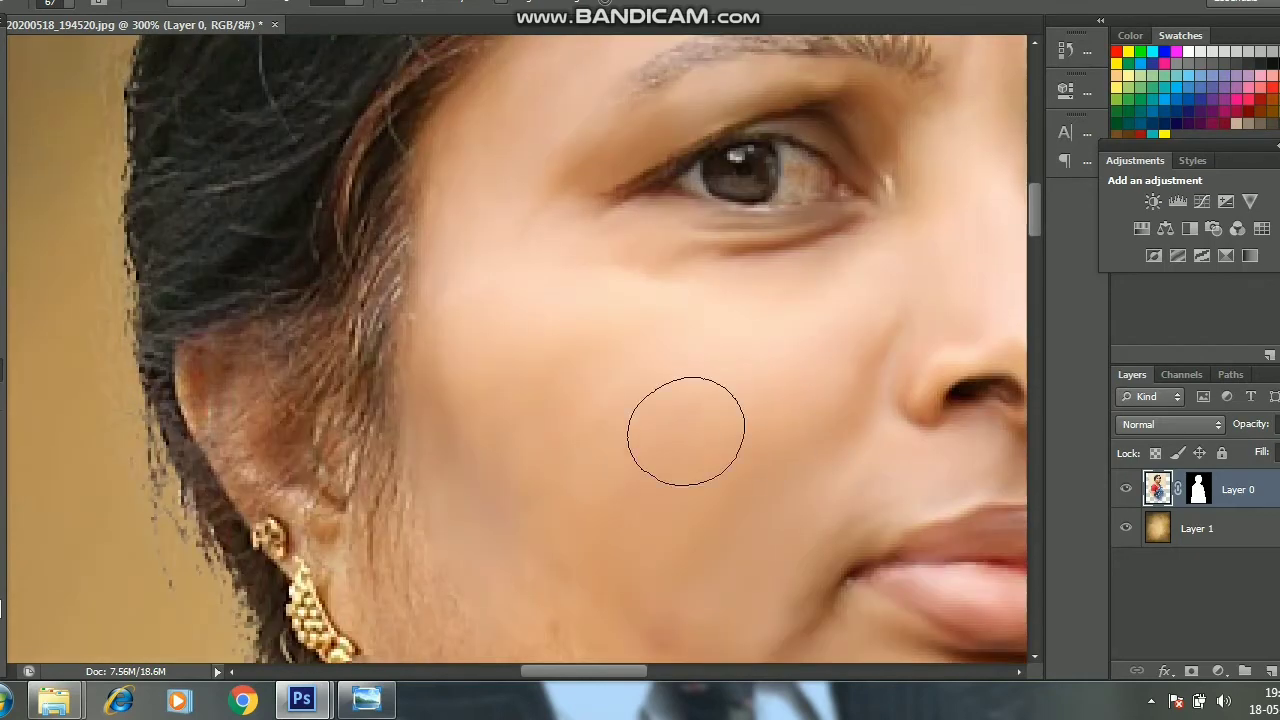
pyautogui.scroll(-1, 560, 434)
pyautogui.scroll(-2, 574, 469)
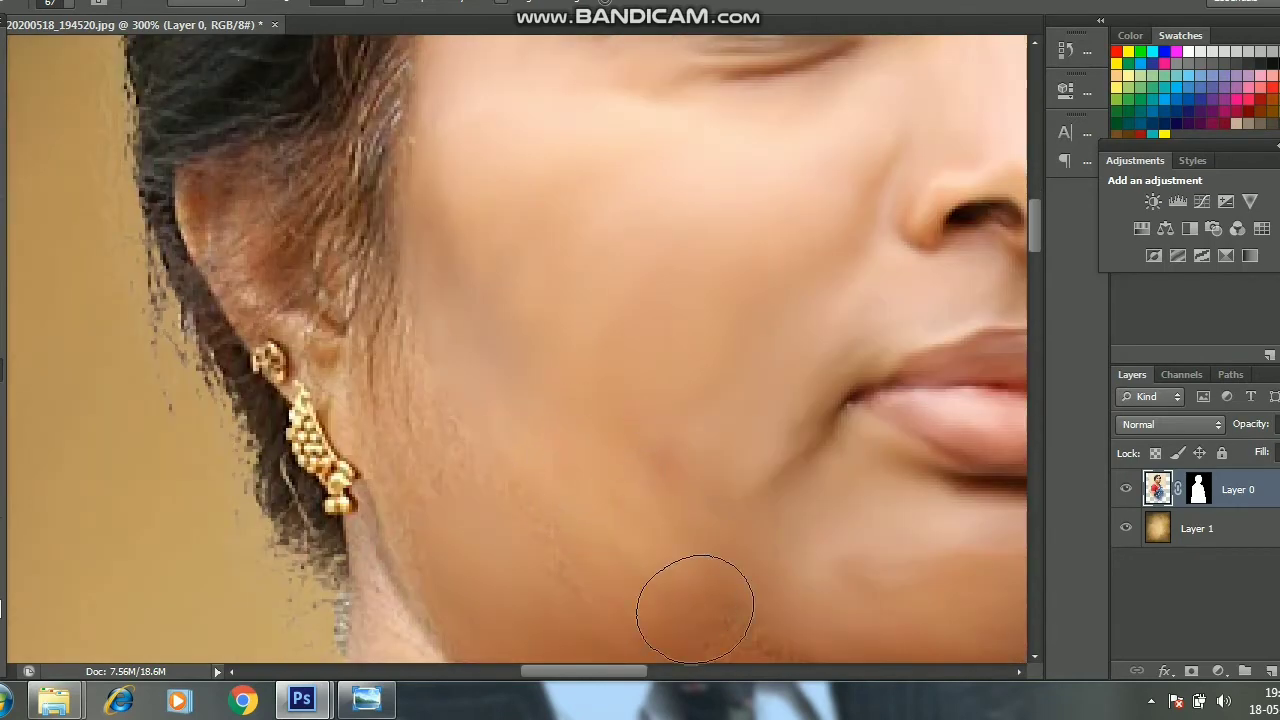
pyautogui.scroll(-3, 660, 545)
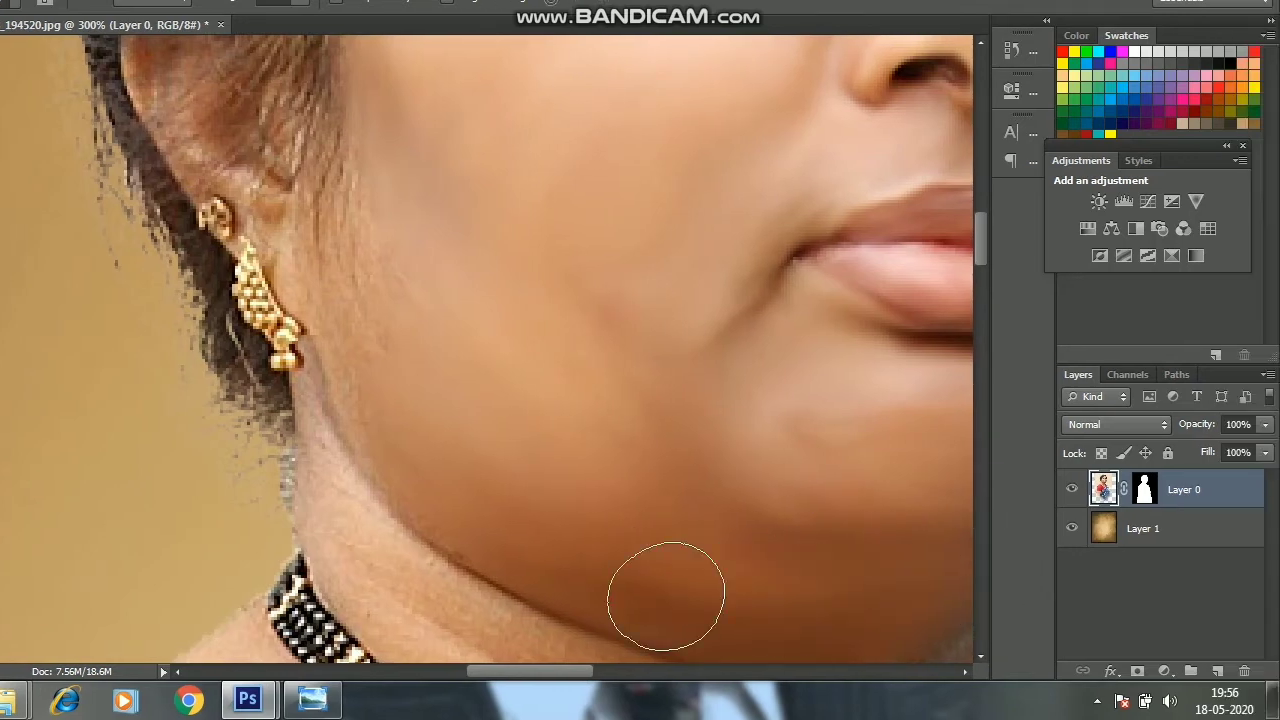
pyautogui.scroll(3, 600, 500)
pyautogui.rightClick(456, 391)
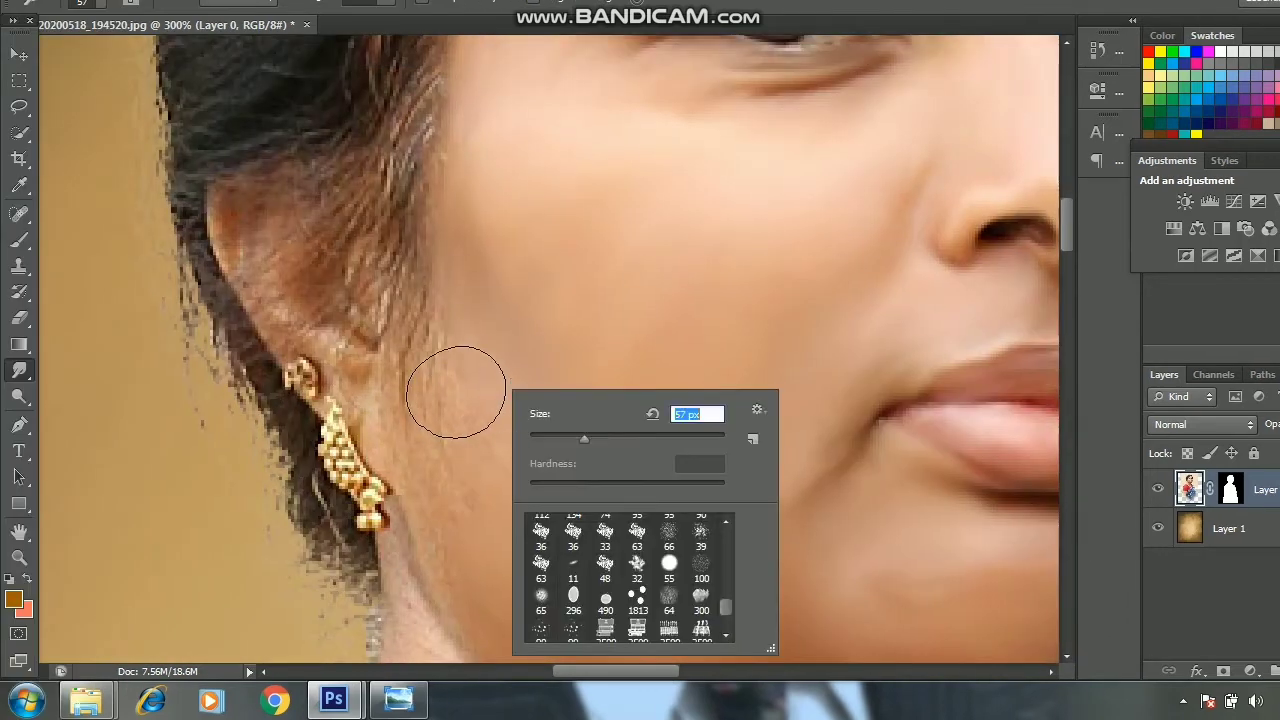
pyautogui.press('Escape')
# Set the Smudge brush to 40 px and work over the neck skin above the necklace
pyautogui.scroll(-5, 560, 600)
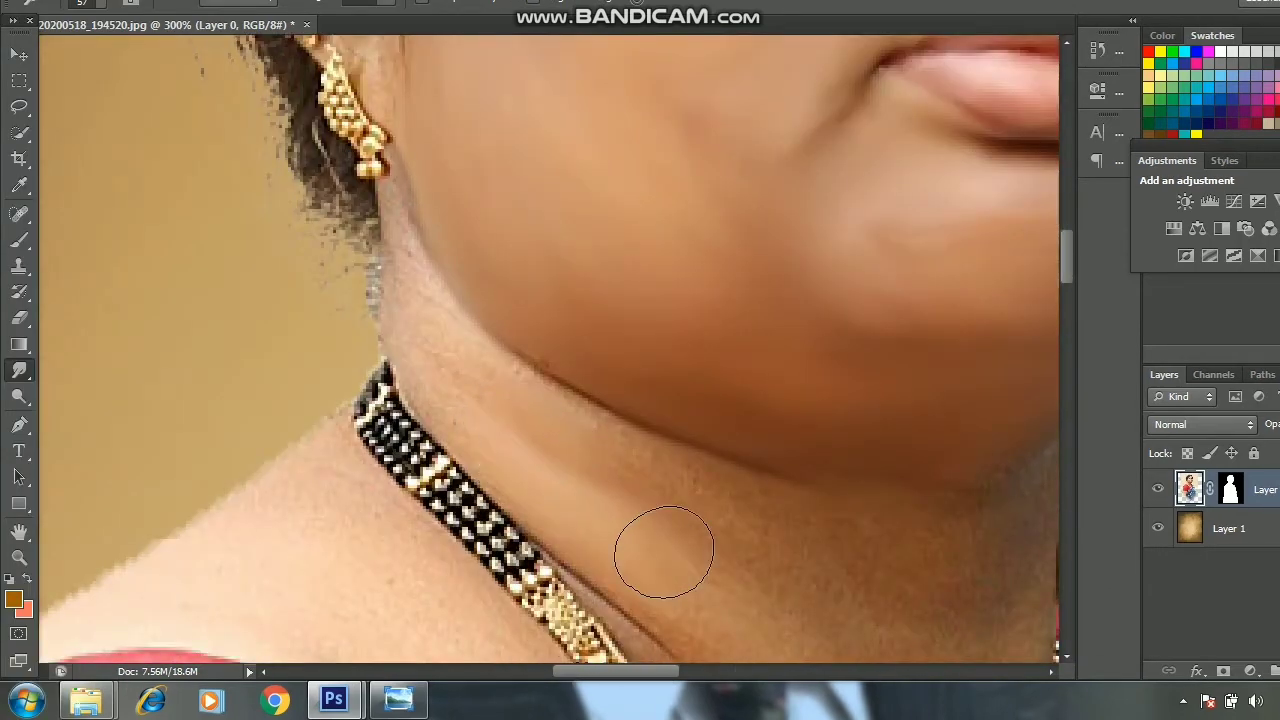
pyautogui.scroll(-2, 664, 552)
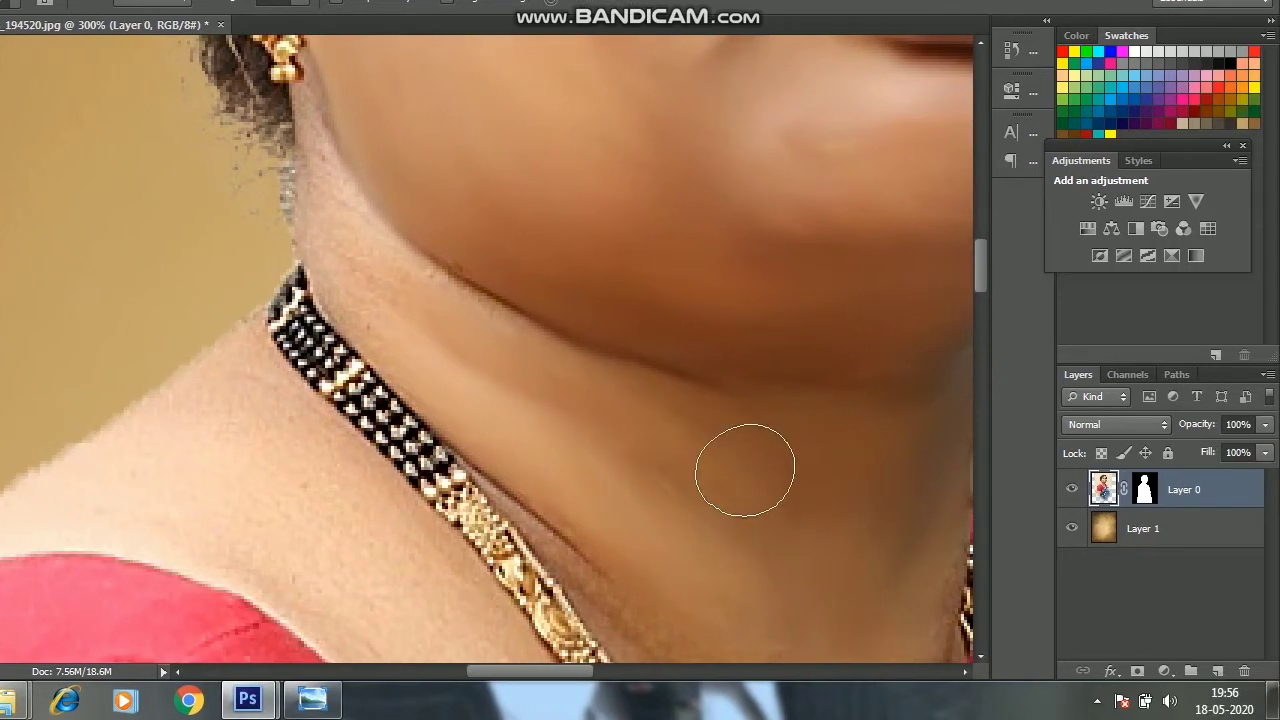
pyautogui.scroll(4, 737, 463)
pyautogui.rightClick(382, 387)
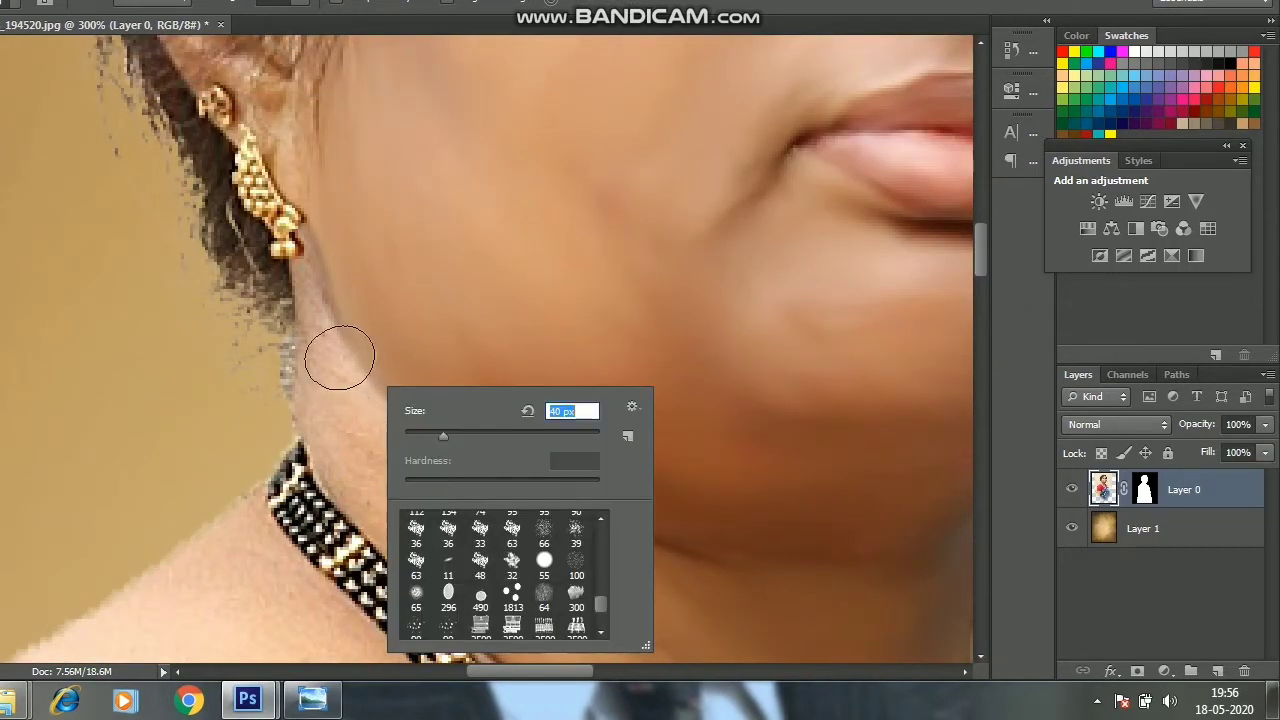
pyautogui.press('Escape')
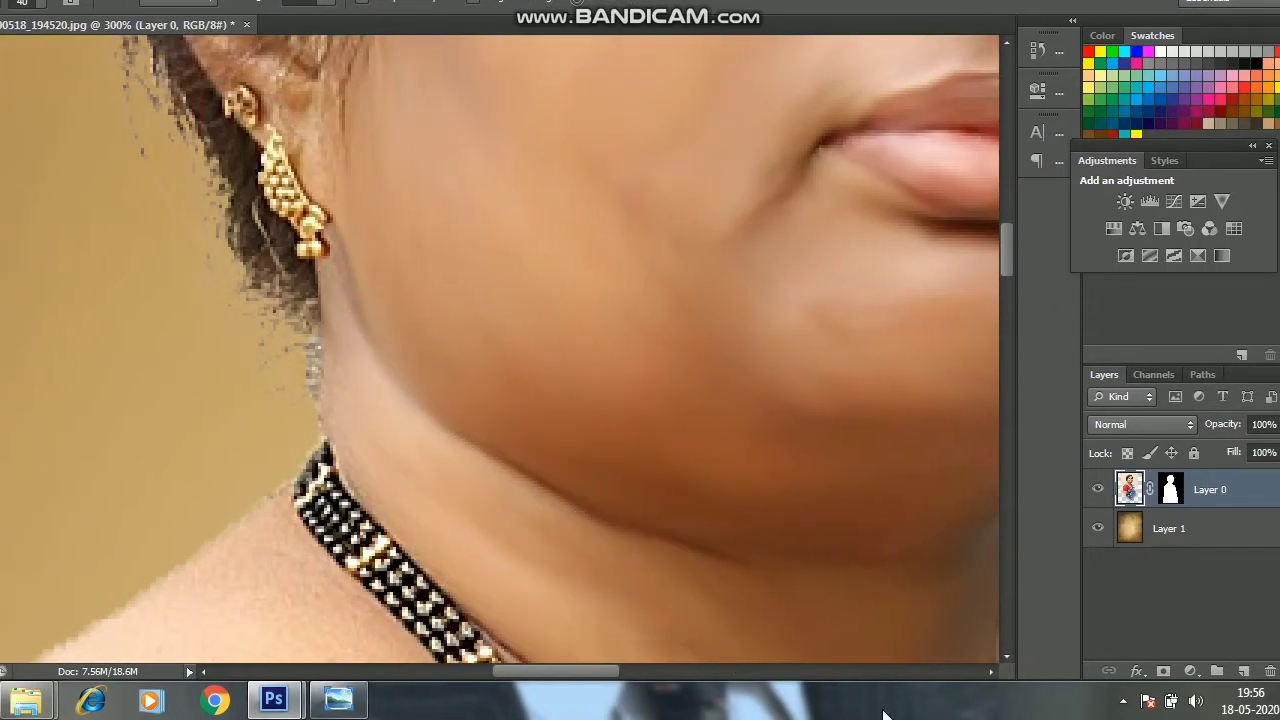
pyautogui.scroll(-2, 709, 486)
pyautogui.scroll(2, 740, 417)
pyautogui.scroll(-1, 900, 360)
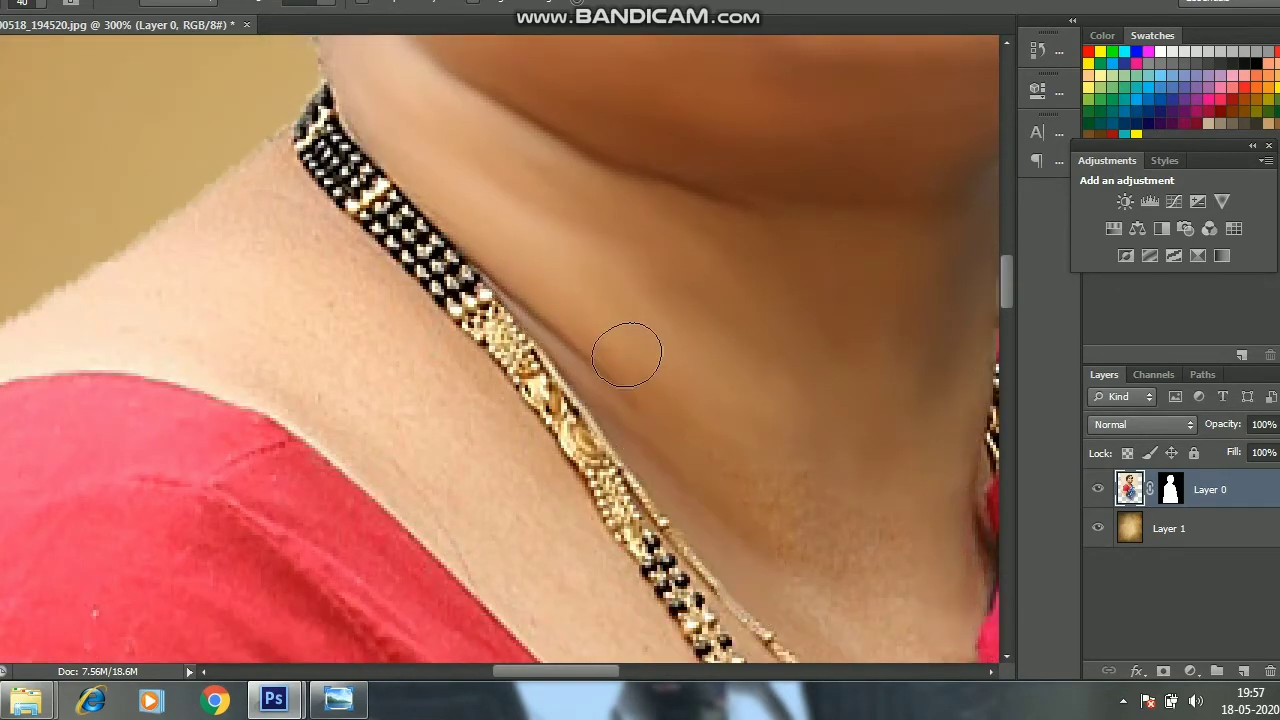
# Smudge the chest skin along the necklace with a 32 px brush, then zoom out
pyautogui.scroll(-2, 865, 369)
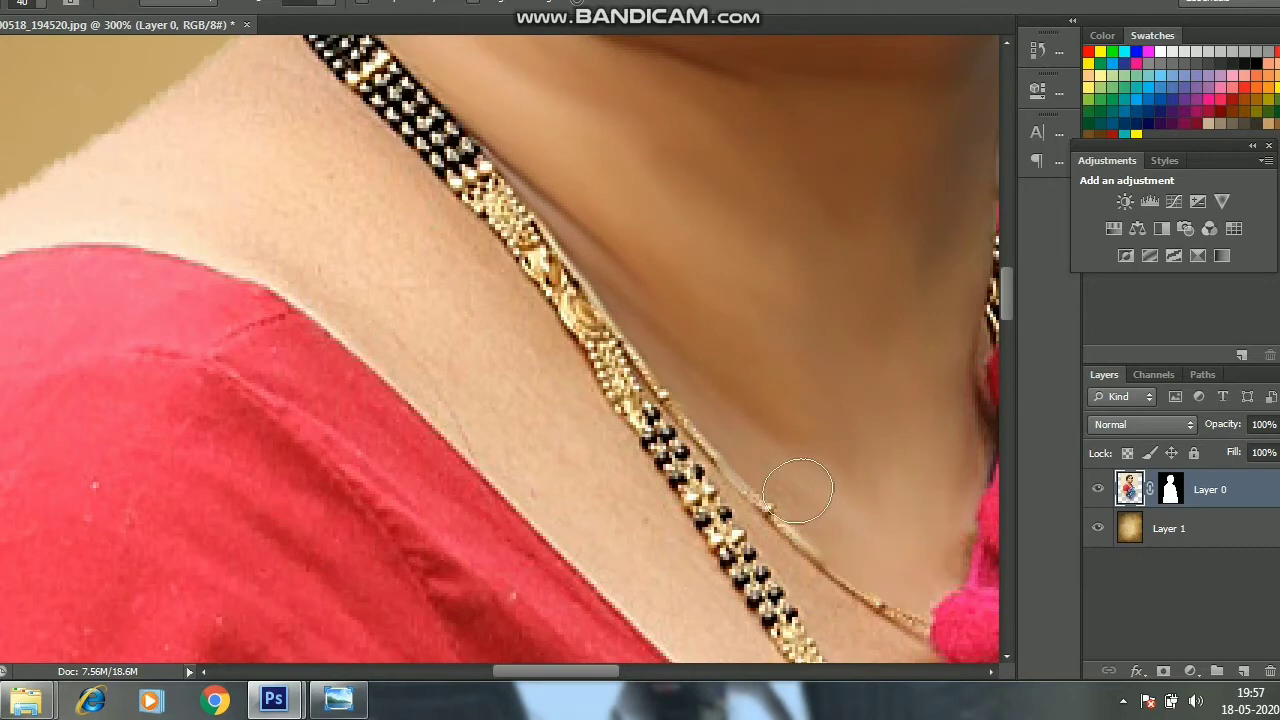
pyautogui.scroll(-2, 388, 185)
pyautogui.scroll(3, 388, 185)
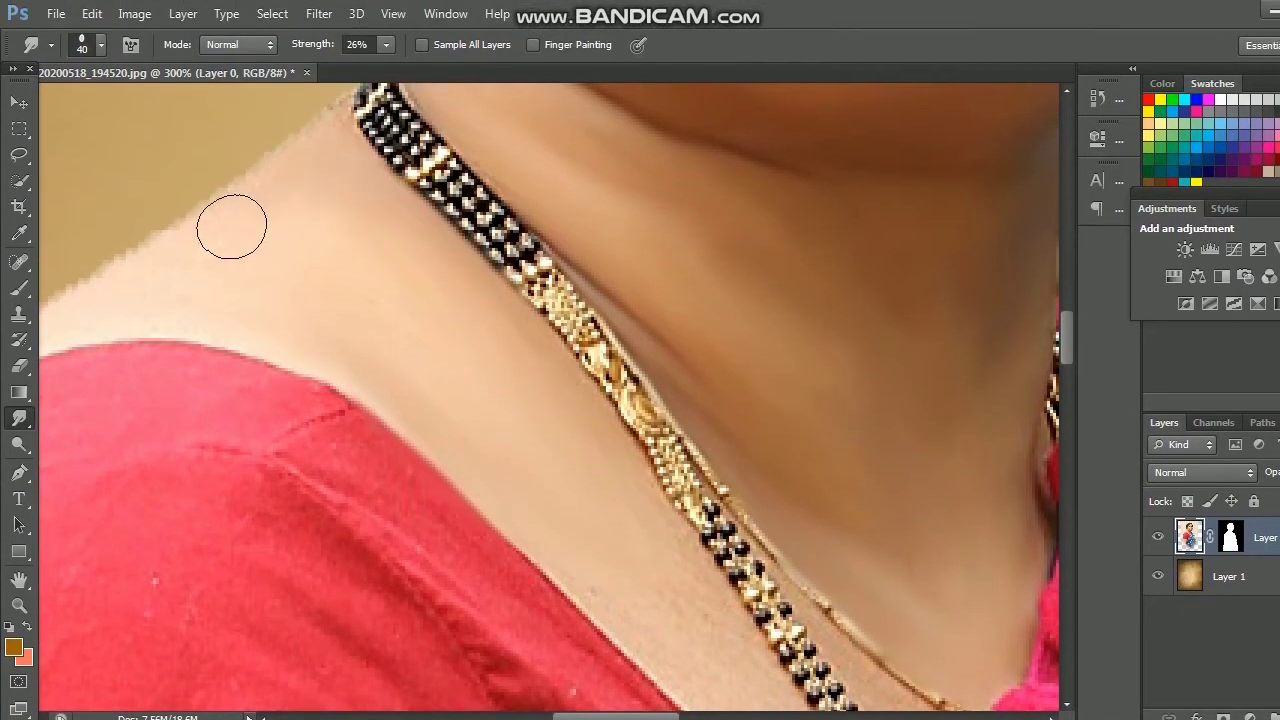
pyautogui.scroll(-3, 540, 286)
pyautogui.rightClick(666, 314)
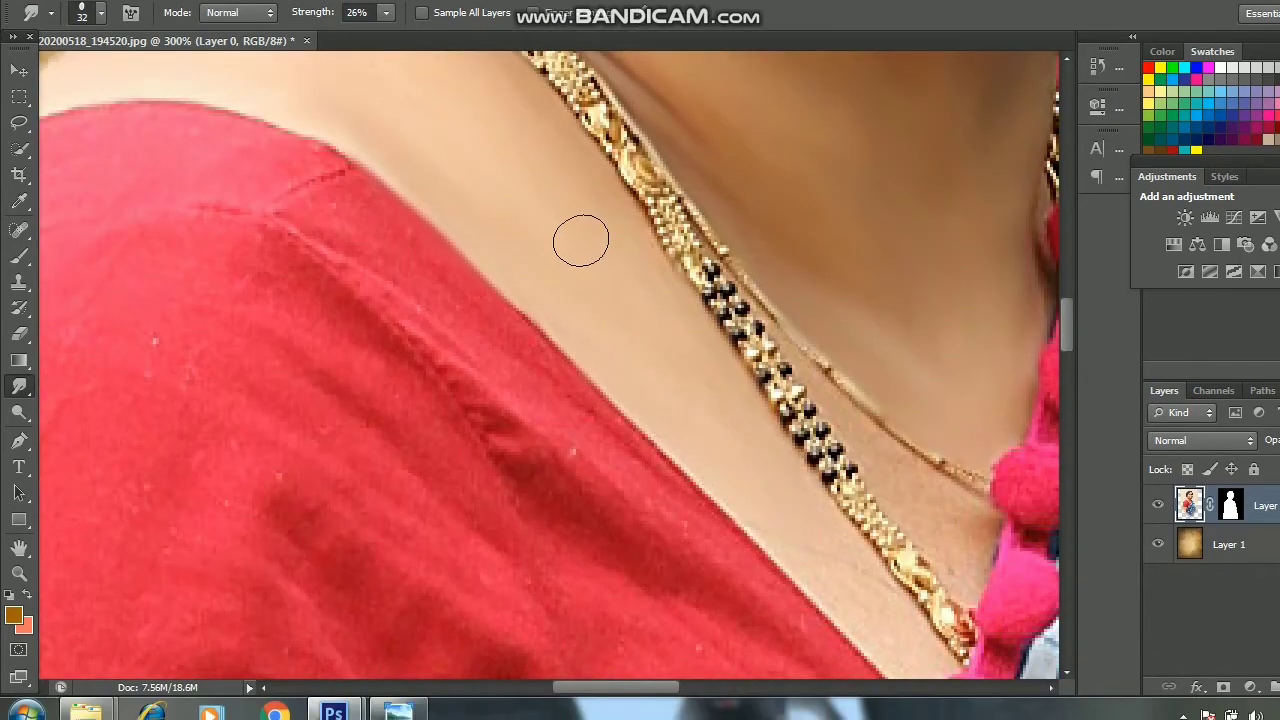
pyautogui.rightClick(919, 388)
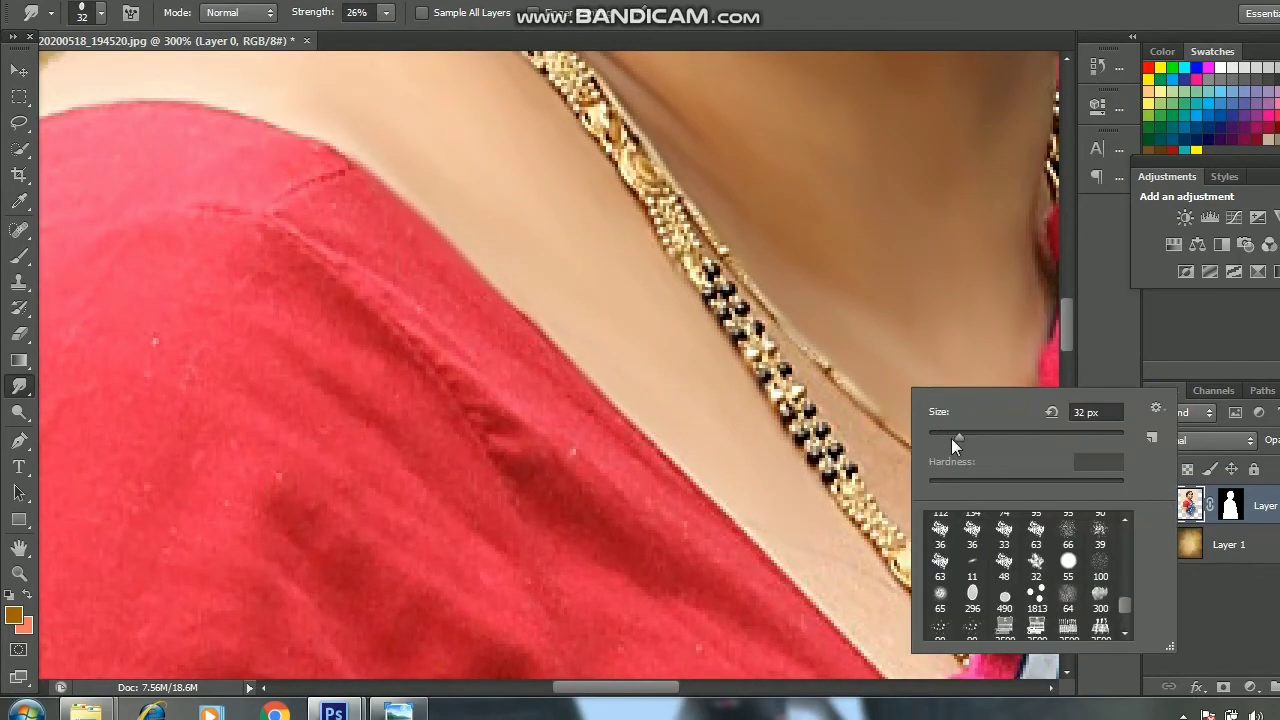
pyautogui.moveTo(812, 376); pyautogui.dragTo(860, 440)
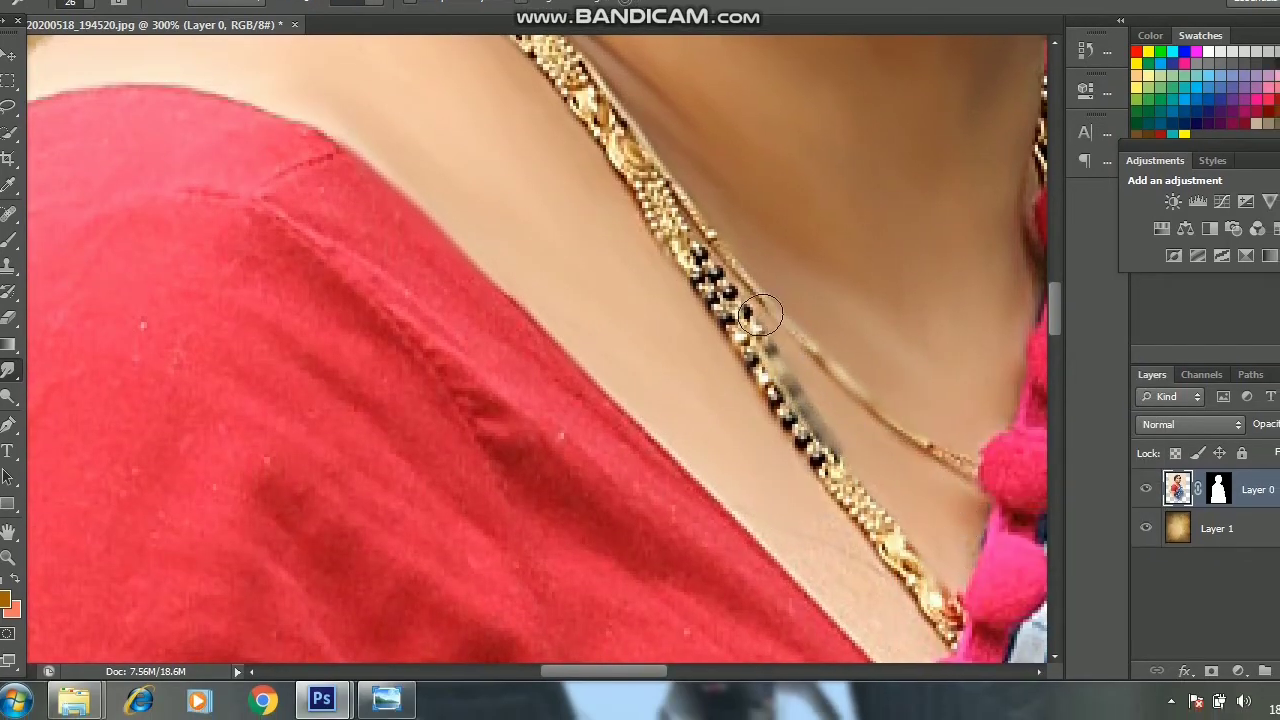
pyautogui.scroll(-1, 752, 351)
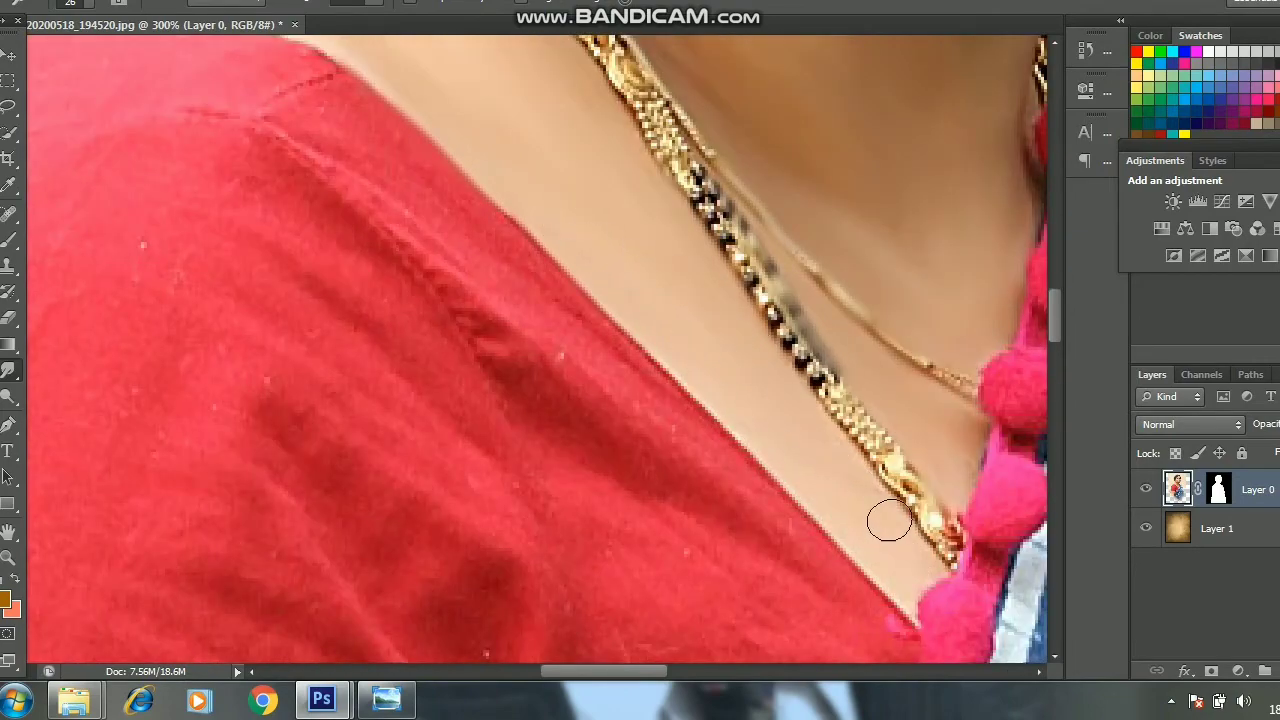
pyautogui.hotkey('ctrl', '-')
pyautogui.hotkey('ctrl', '-')
pyautogui.hotkey('ctrl', '-')
pyautogui.hotkey('ctrl', '-')
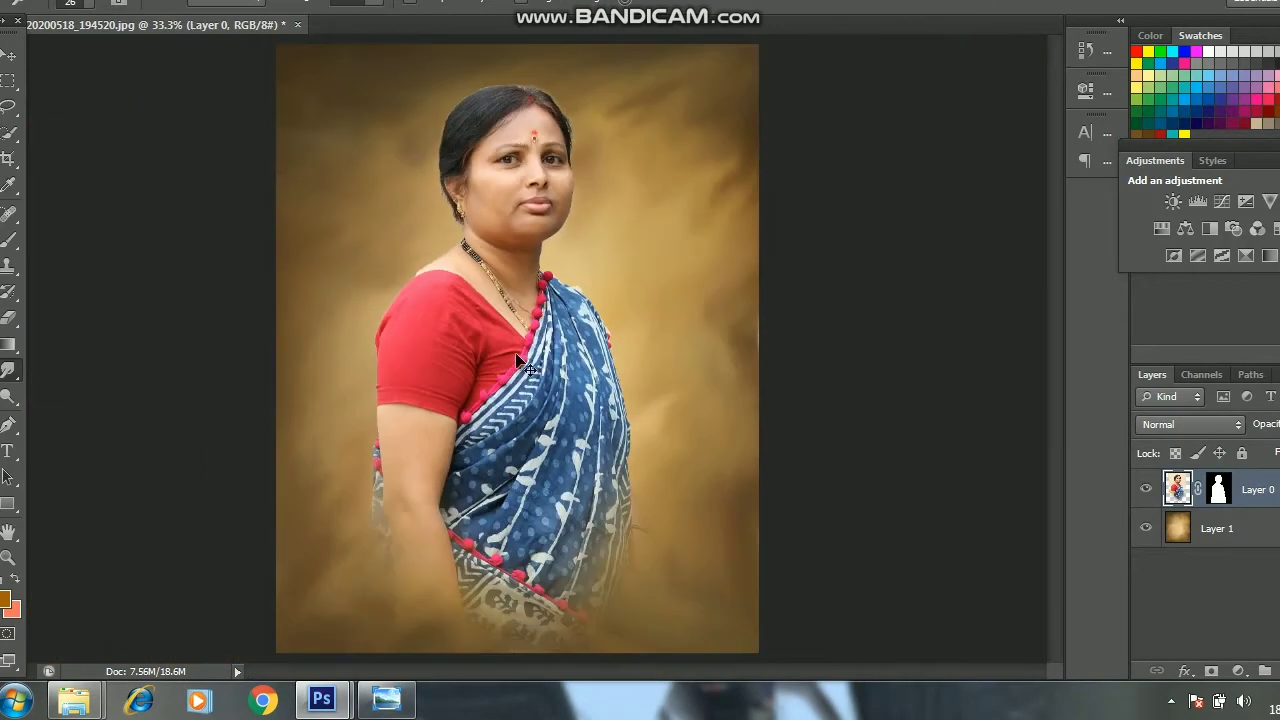
# Zoom to 200% on the upper arm and resize the Smudge brush to a smaller size
pyautogui.hotkey('ctrl', '+')
pyautogui.hotkey('ctrl', '+')
pyautogui.hotkey('ctrl', '+')
pyautogui.hotkey('ctrl', '+')
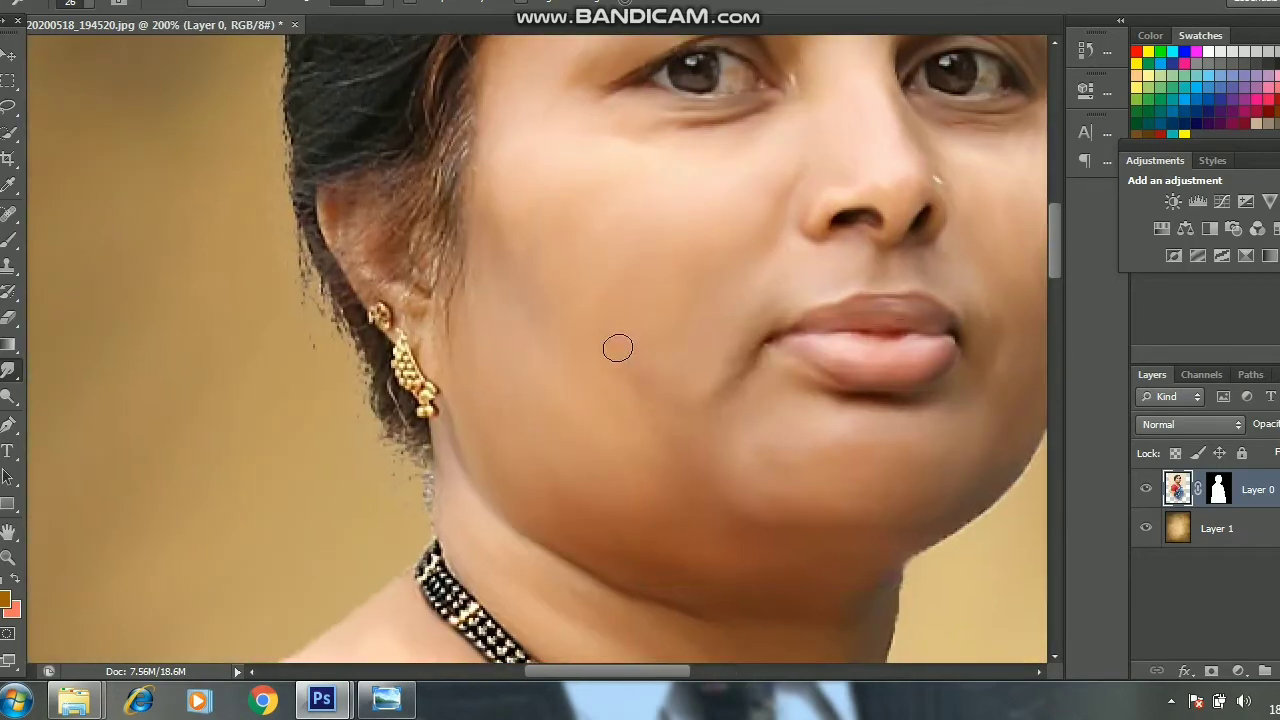
pyautogui.rightClick(613, 330)
pyautogui.press('Return')
pyautogui.scroll(-2, 537, 423)
pyautogui.scroll(-5, 513, 458)
pyautogui.scroll(-3, 513, 458)
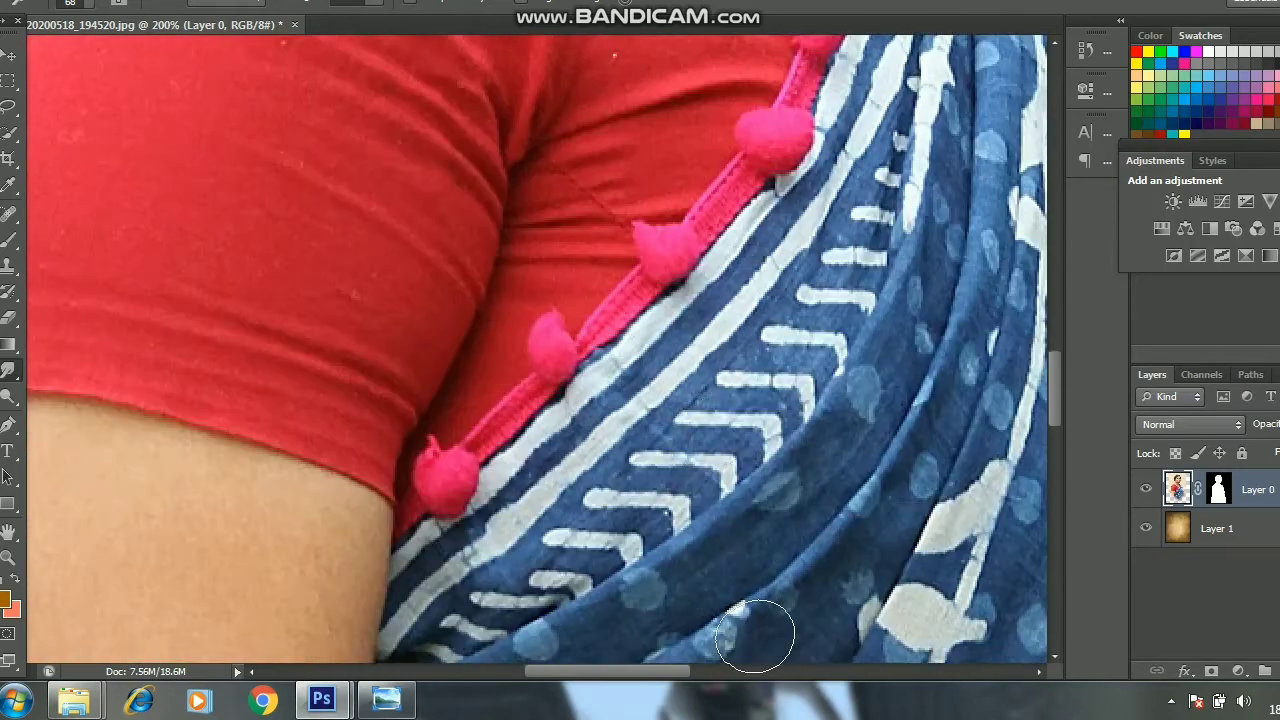
pyautogui.scroll(-2, 450, 400)
pyautogui.hscroll(-2, 391, 334)
pyautogui.rightClick(545, 340)
pyautogui.click(409, 429)
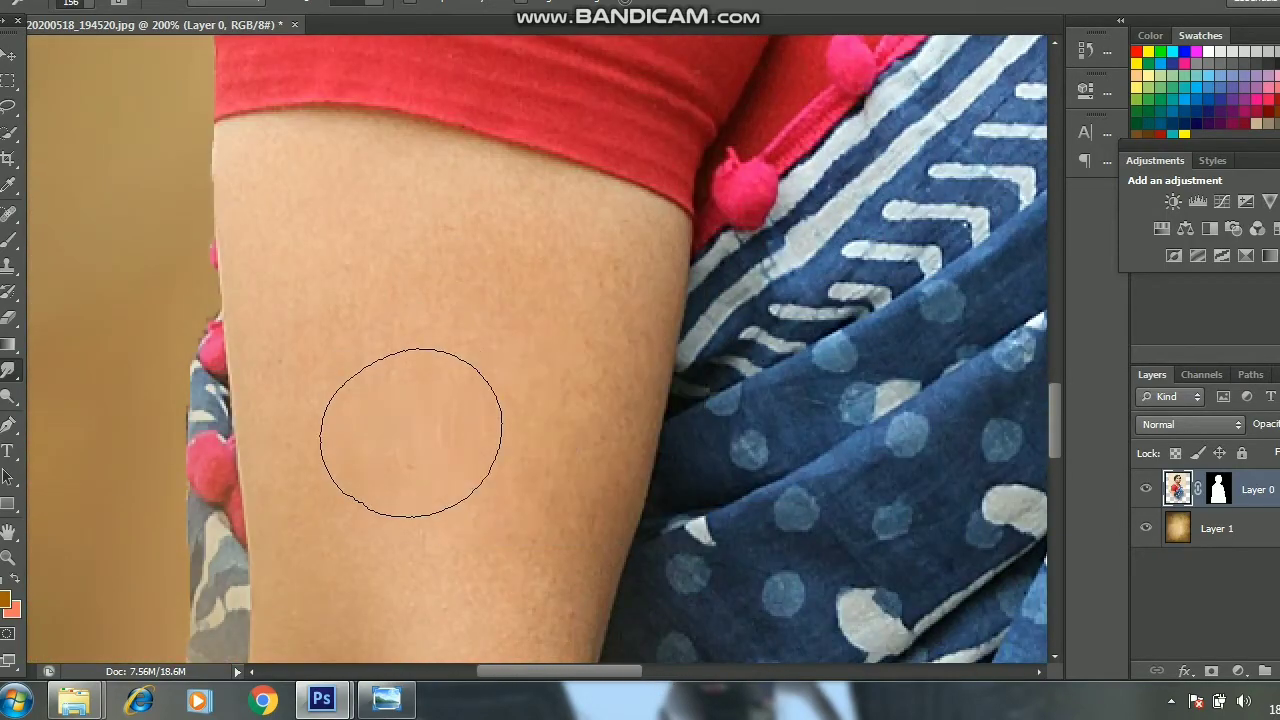
pyautogui.scroll(2, 510, 630)
pyautogui.rightClick(430, 350)
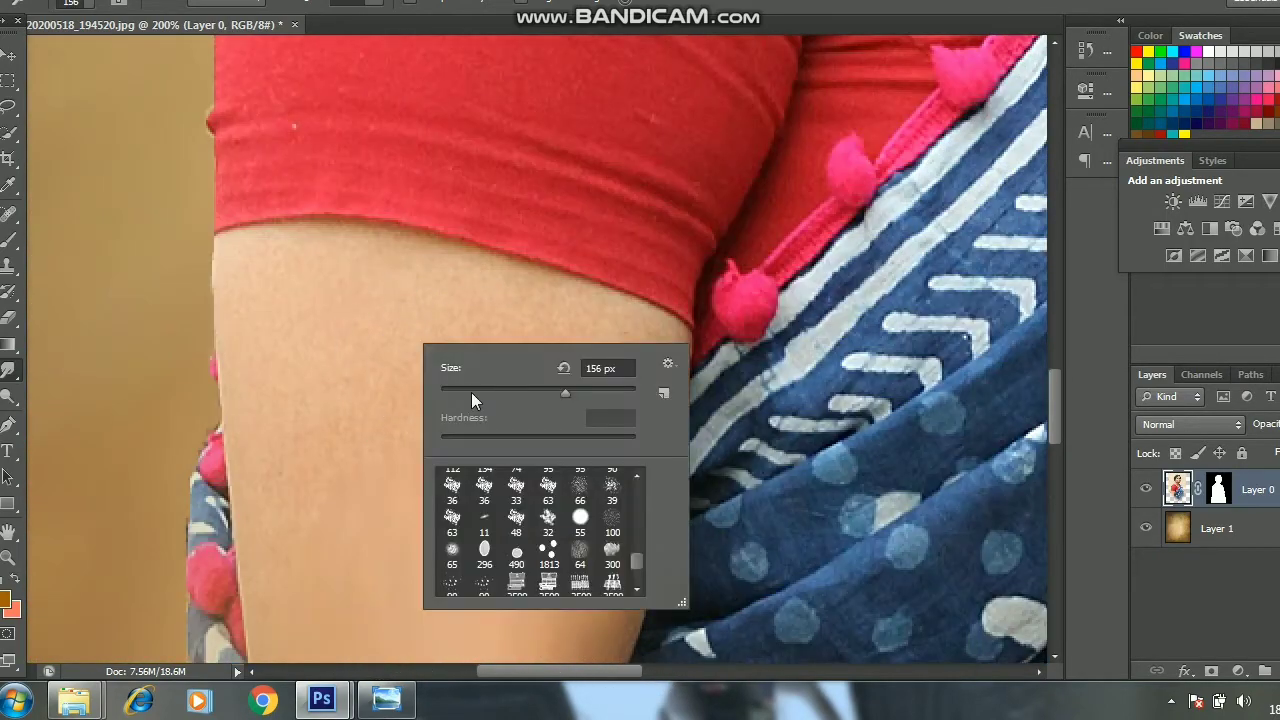
pyautogui.click(314, 266)
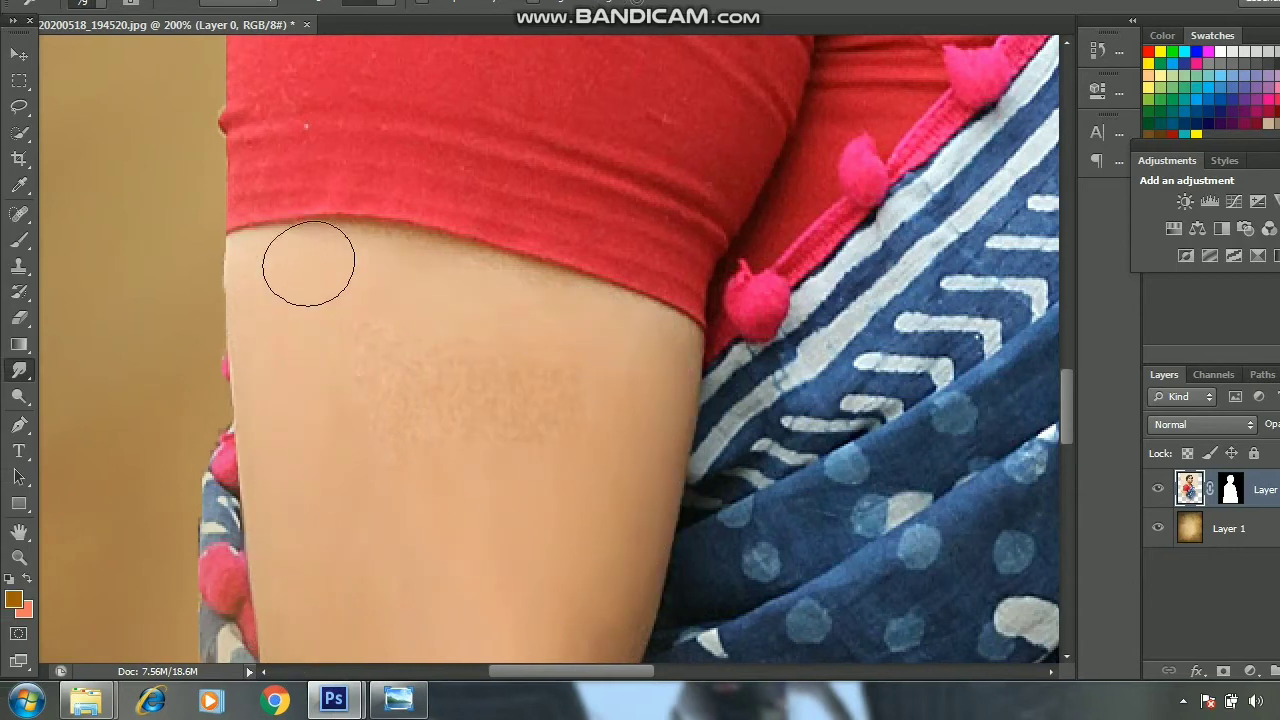
# Smudge the blotchy skin patches on the upper and lower arm, then zoom out
pyautogui.click(435, 376)
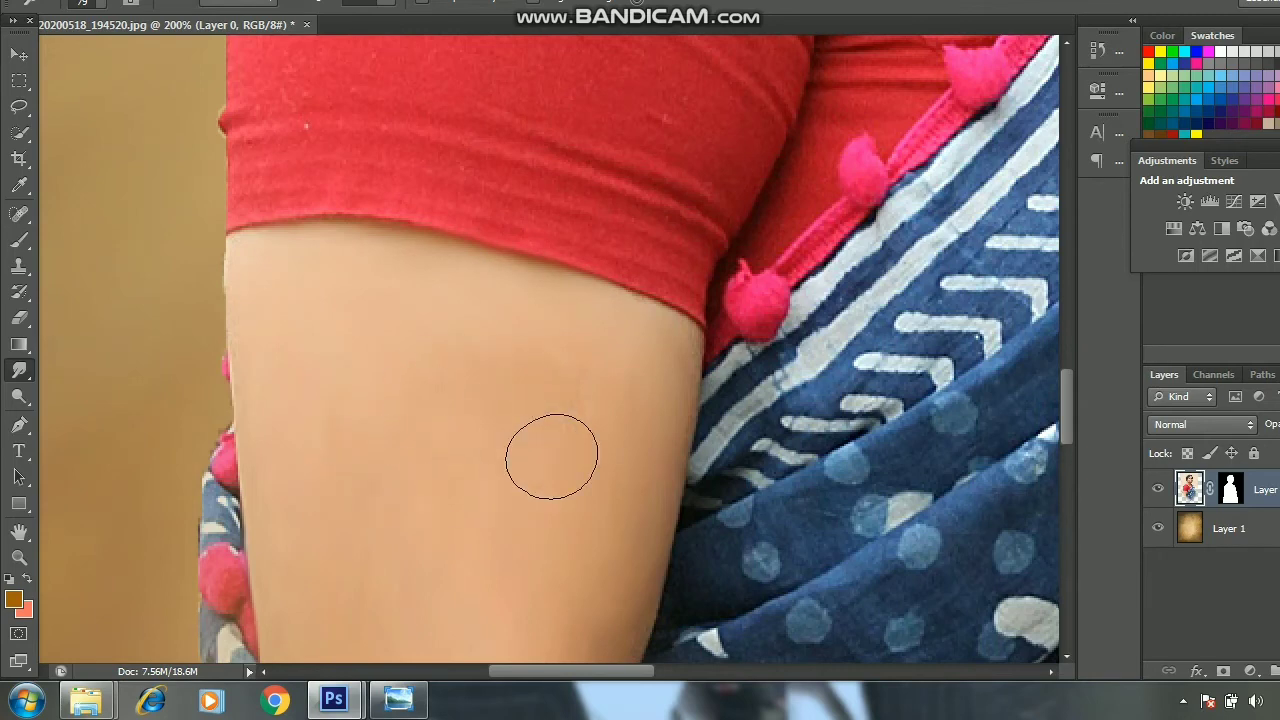
pyautogui.scroll(-2, 540, 443)
pyautogui.scroll(-3, 560, 380)
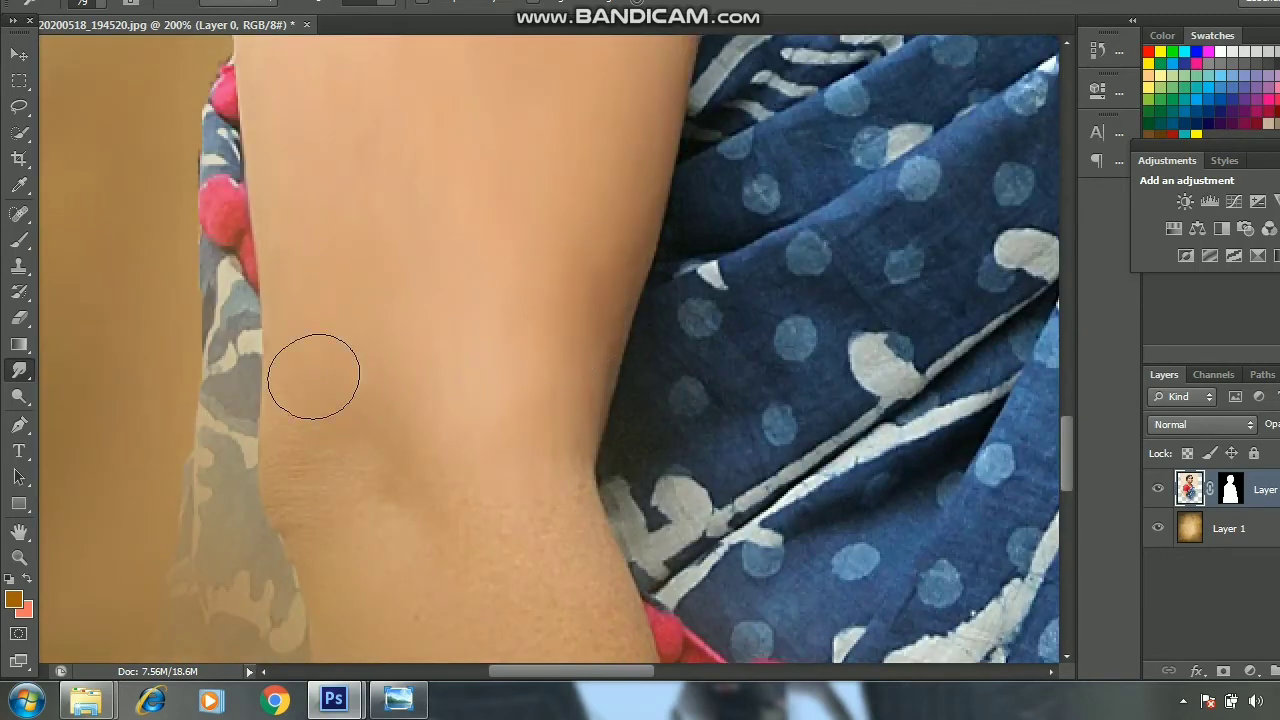
pyautogui.click(373, 520)
pyautogui.scroll(-2, 471, 443)
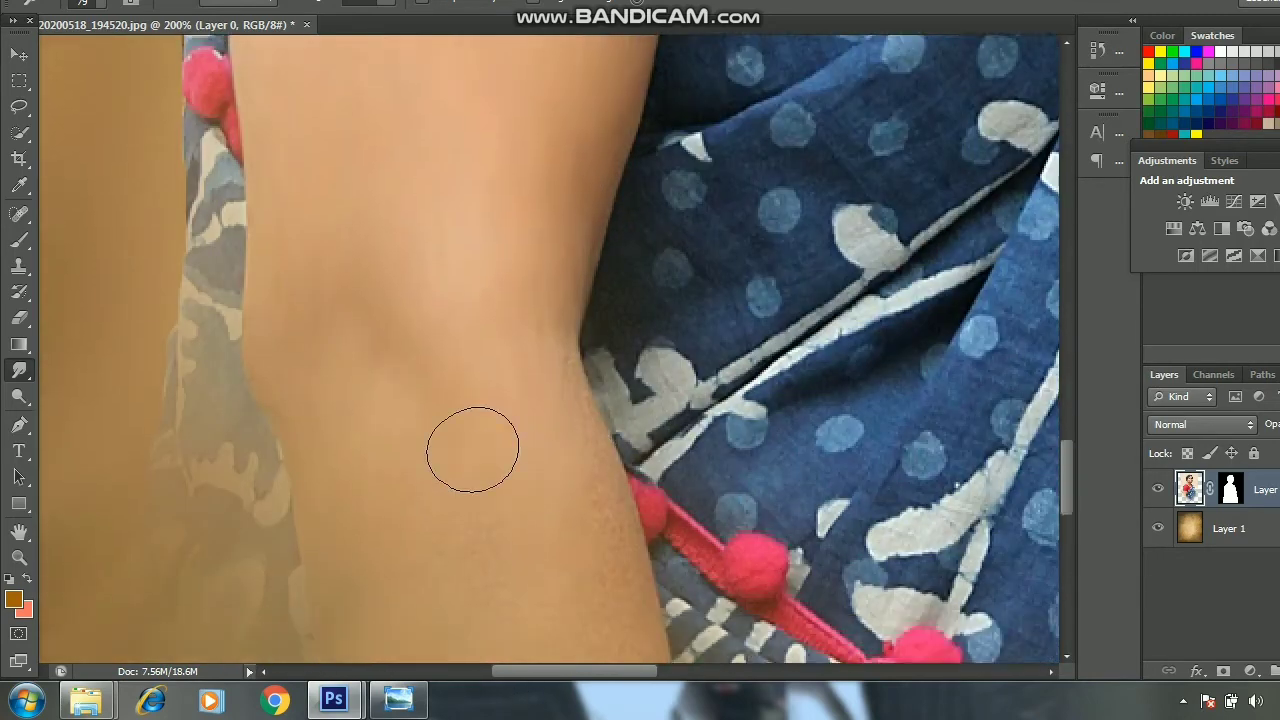
pyautogui.scroll(-1, 523, 314)
pyautogui.scroll(-2, 470, 430)
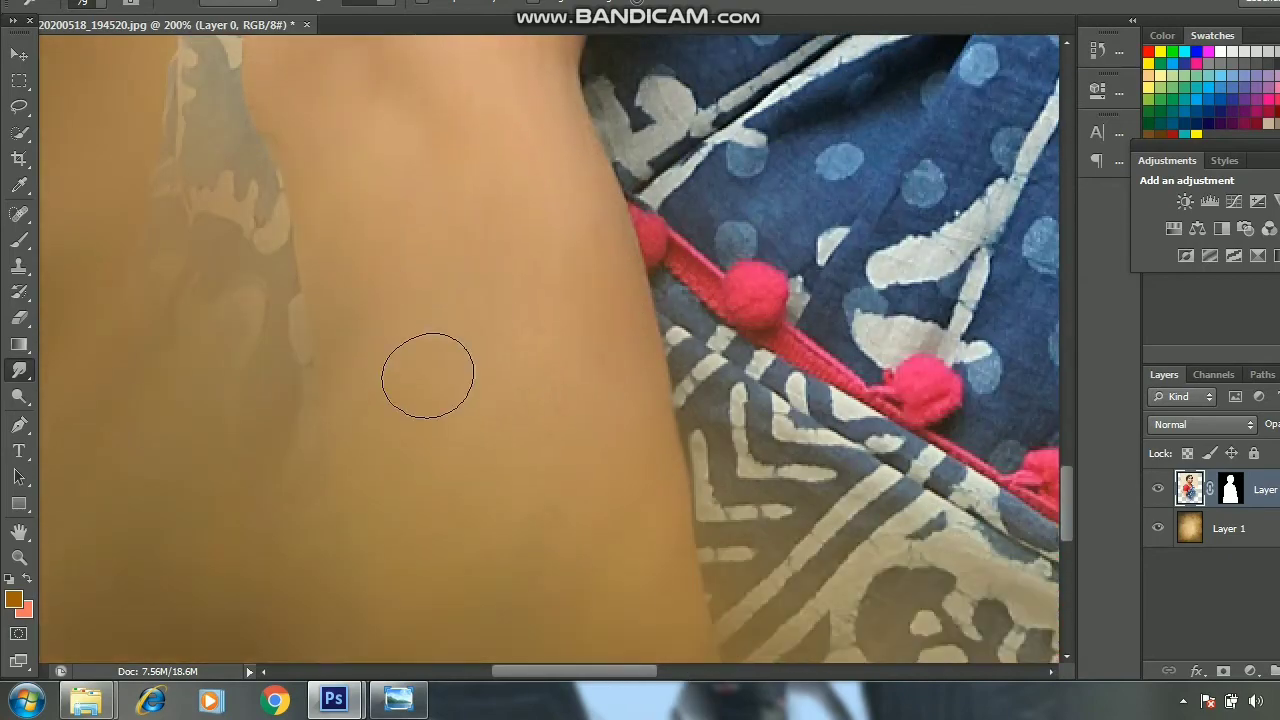
pyautogui.hotkey('ctrl', '-')
pyautogui.hotkey('ctrl', '-')
pyautogui.hotkey('ctrl', '-')
pyautogui.hotkey('ctrl', '-')
pyautogui.hotkey('ctrl', '-')
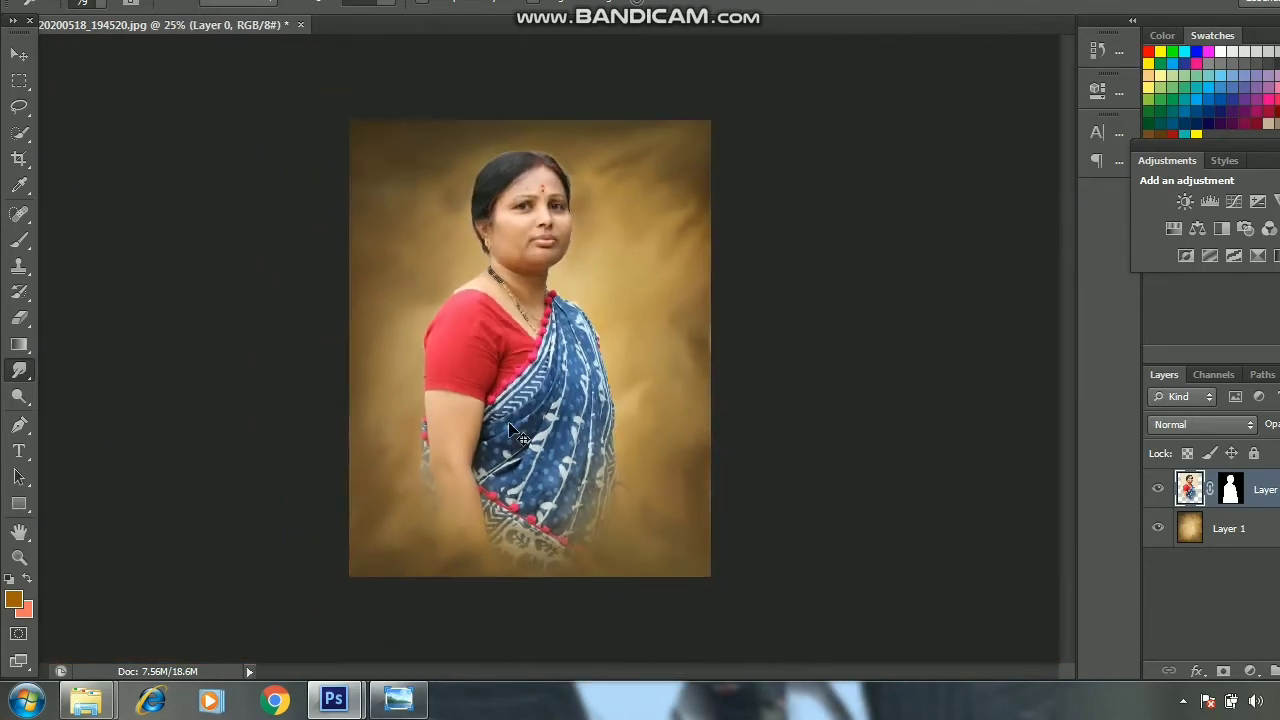
# Set the Smudge brush to 41 px and zoom in on the face
pyautogui.hotkey('ctrl', '+')
pyautogui.hotkey('ctrl', '+')
pyautogui.hotkey('ctrl', '+')
pyautogui.scroll(2, 463, 481)
pyautogui.scroll(3, 450, 500)
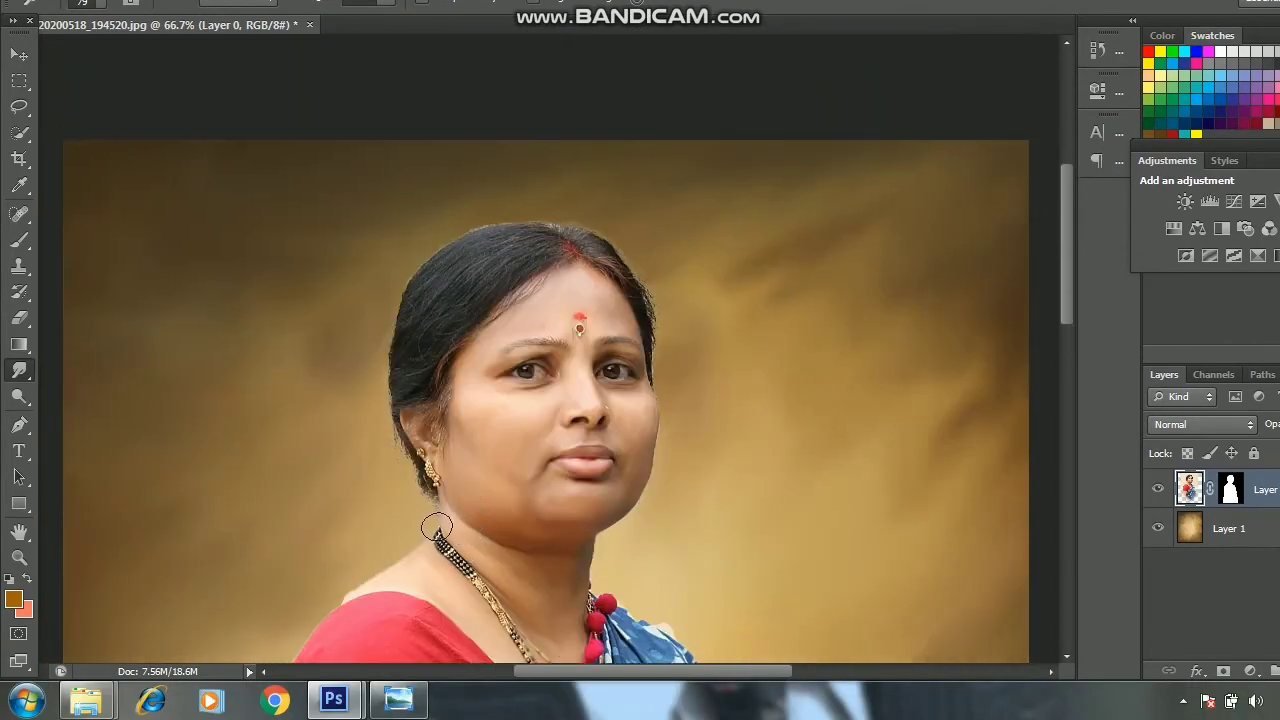
pyautogui.rightClick(472, 279)
pyautogui.click(527, 327)
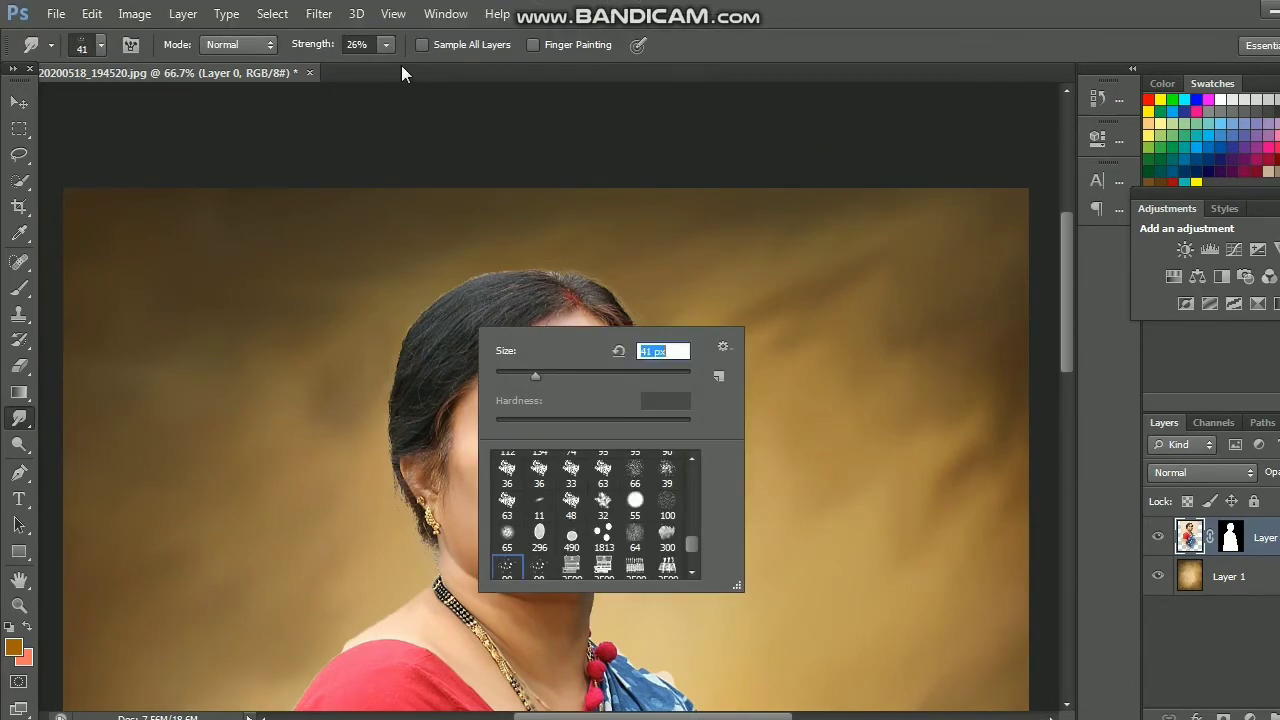
pyautogui.press('Return')
pyautogui.hotkey('ctrl', '+')
pyautogui.scroll(2, 548, 318)
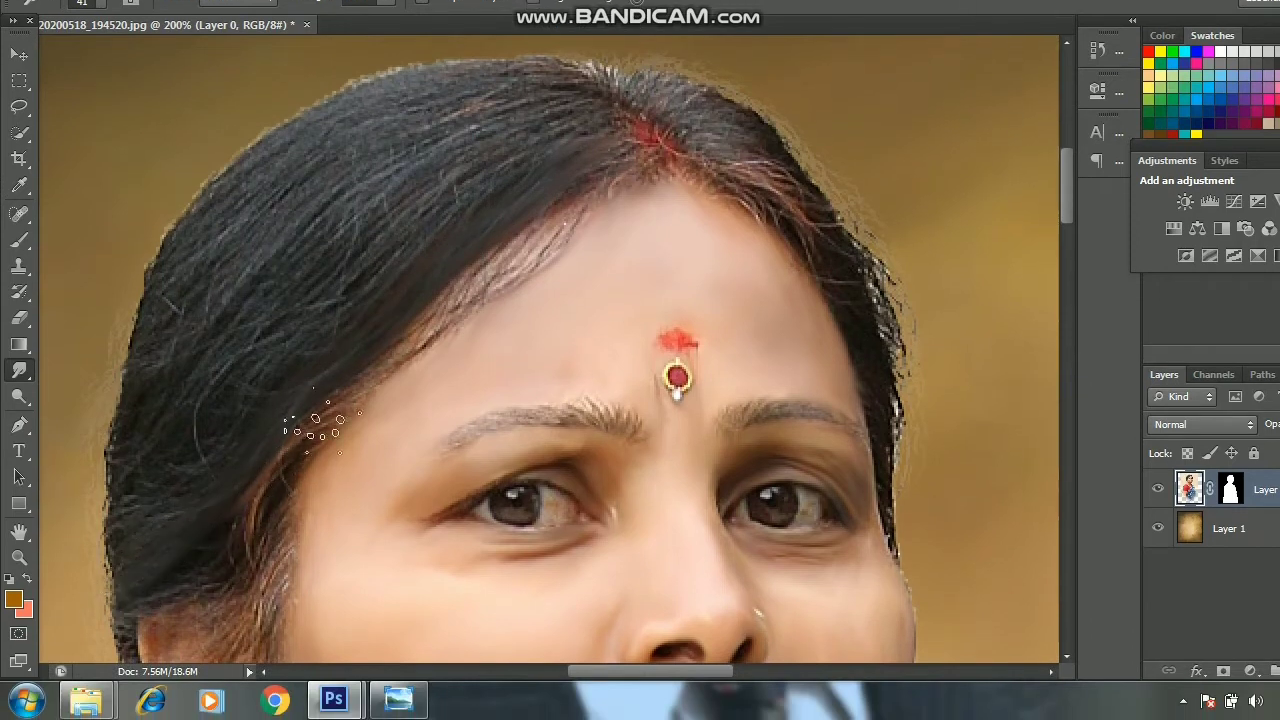
# Resize the Smudge brush from 32 px to 39 px while zooming onto the hair
pyautogui.rightClick(345, 410)
pyautogui.press('Escape')
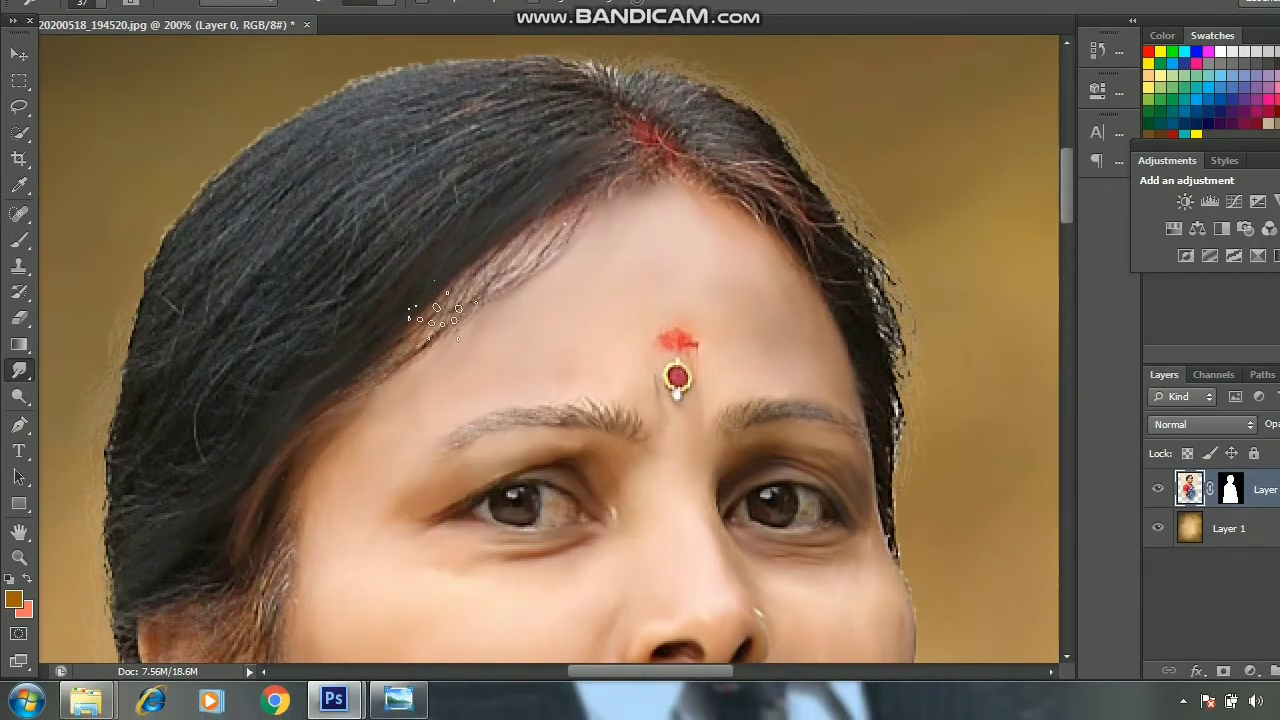
pyautogui.rightClick(546, 226)
pyautogui.press('Return')
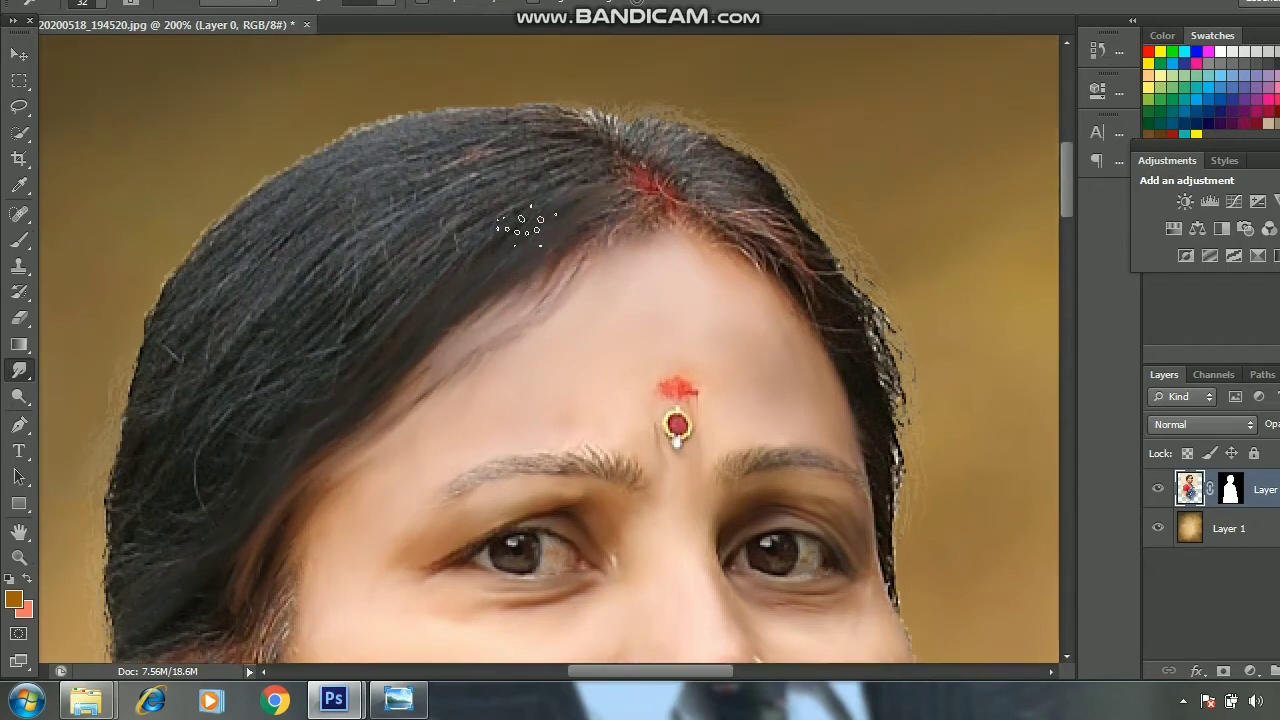
pyautogui.hotkey('ctrl', '-')
pyautogui.hotkey('ctrl', '+')
pyautogui.rightClick(660, 295)
pyautogui.moveTo(720, 330); pyautogui.dragTo(729, 341)
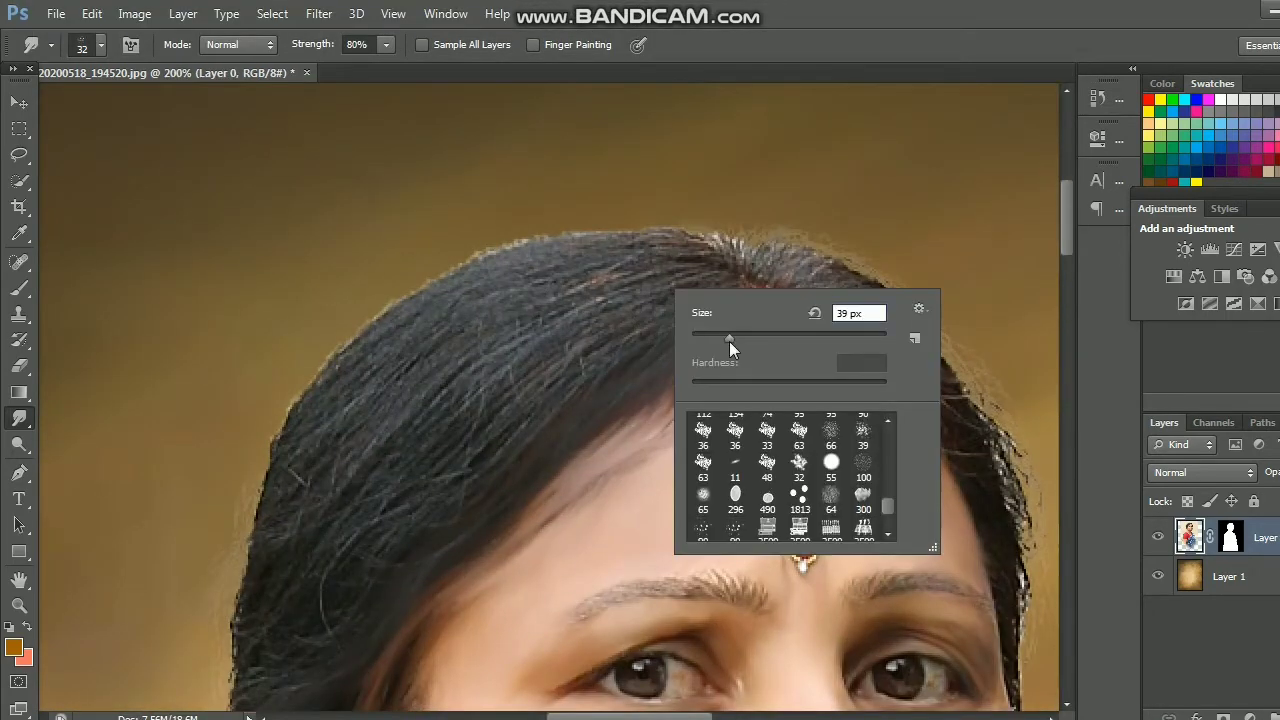
pyautogui.press('Return')
# Smudge the hair strands on the left of the head and along the top hairline
pyautogui.moveTo(240, 632)
pyautogui.mouseDown()
pyautogui.moveTo(571, 286)
pyautogui.moveTo(268, 575)
pyautogui.mouseUp()
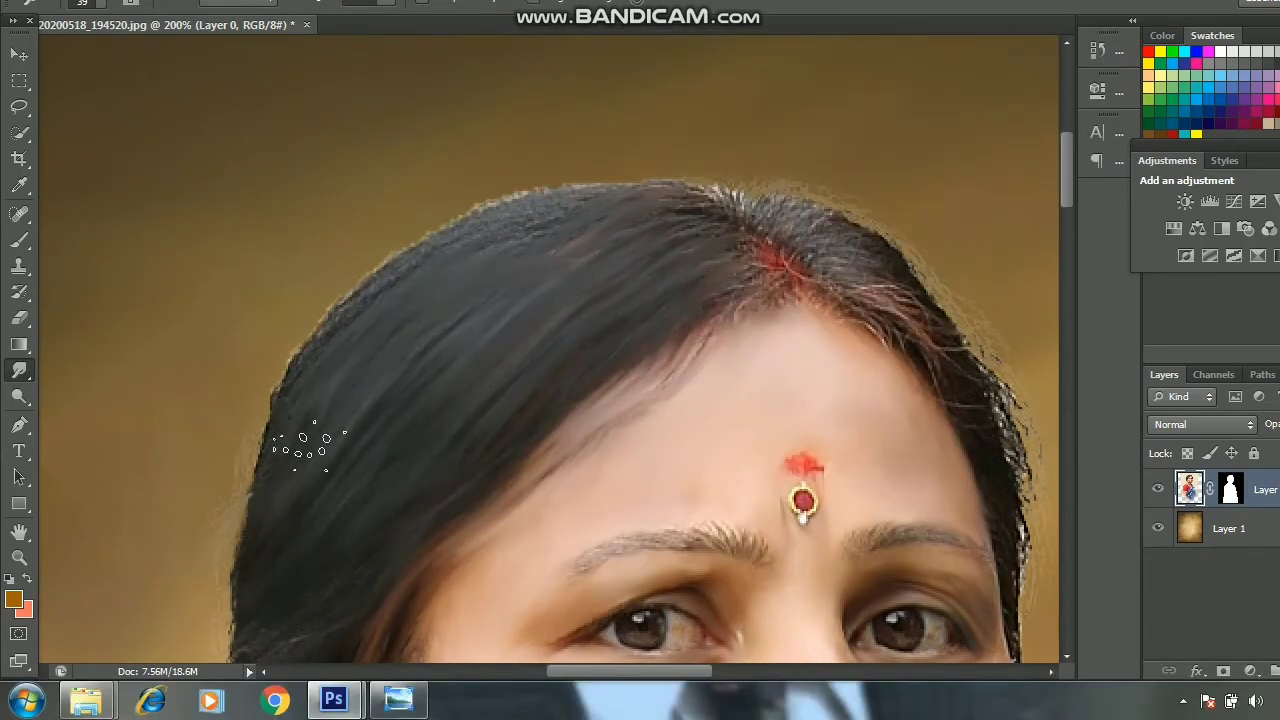
pyautogui.moveTo(372, 355)
pyautogui.mouseDown()
pyautogui.moveTo(586, 214)
pyautogui.moveTo(643, 214)
pyautogui.moveTo(477, 252)
pyautogui.mouseUp()
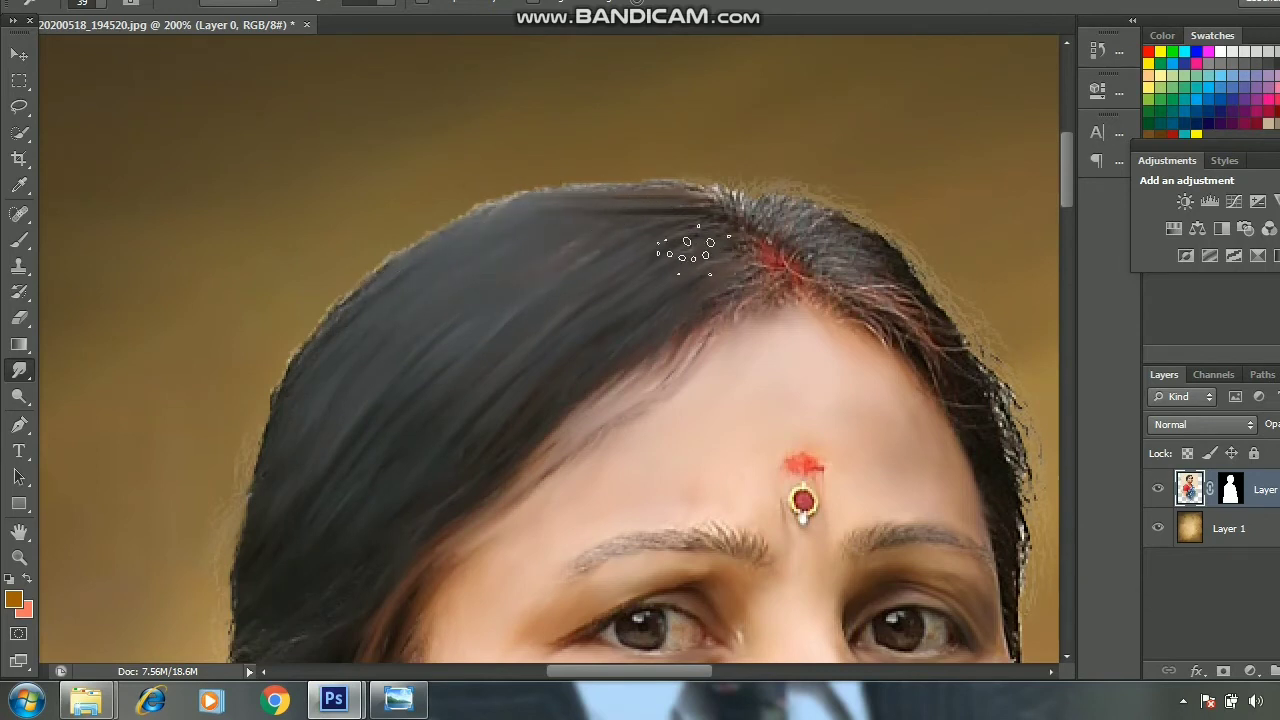
pyautogui.rightClick(820, 255)
pyautogui.press('Return')
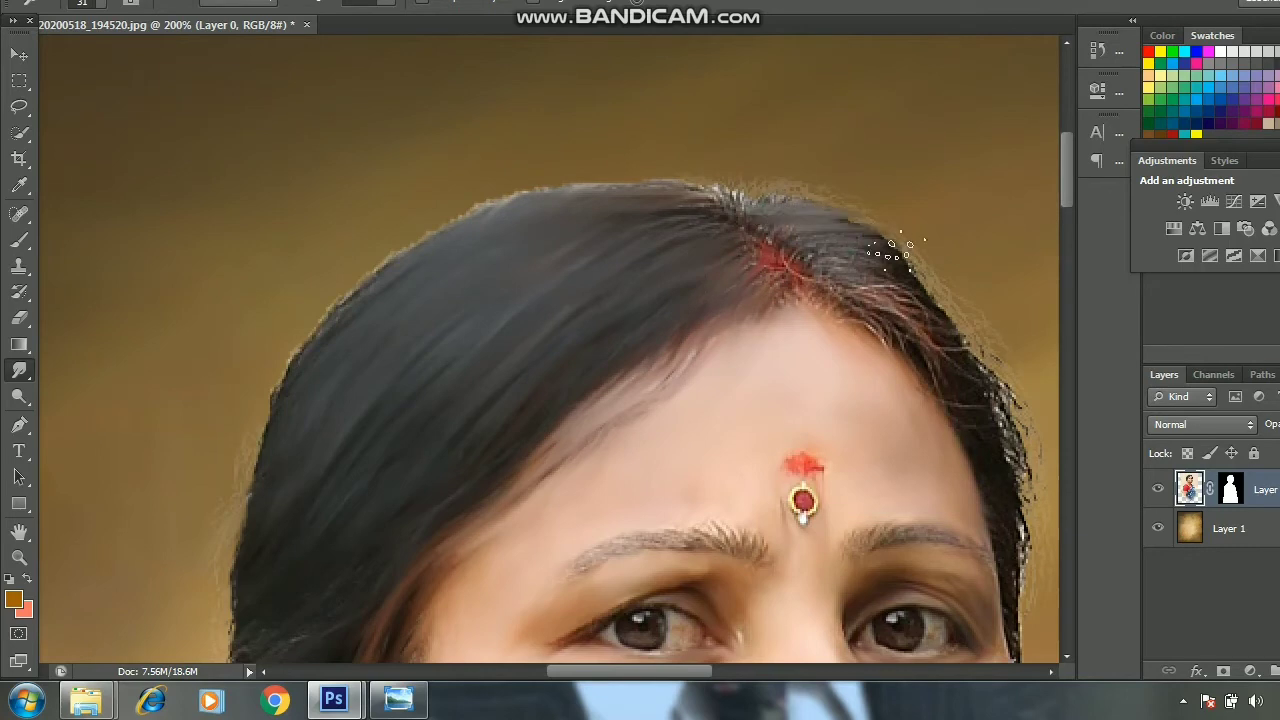
# Move down to the eyebrows and reduce the Smudge brush to 17 px
pyautogui.scroll(-3, 890, 250)
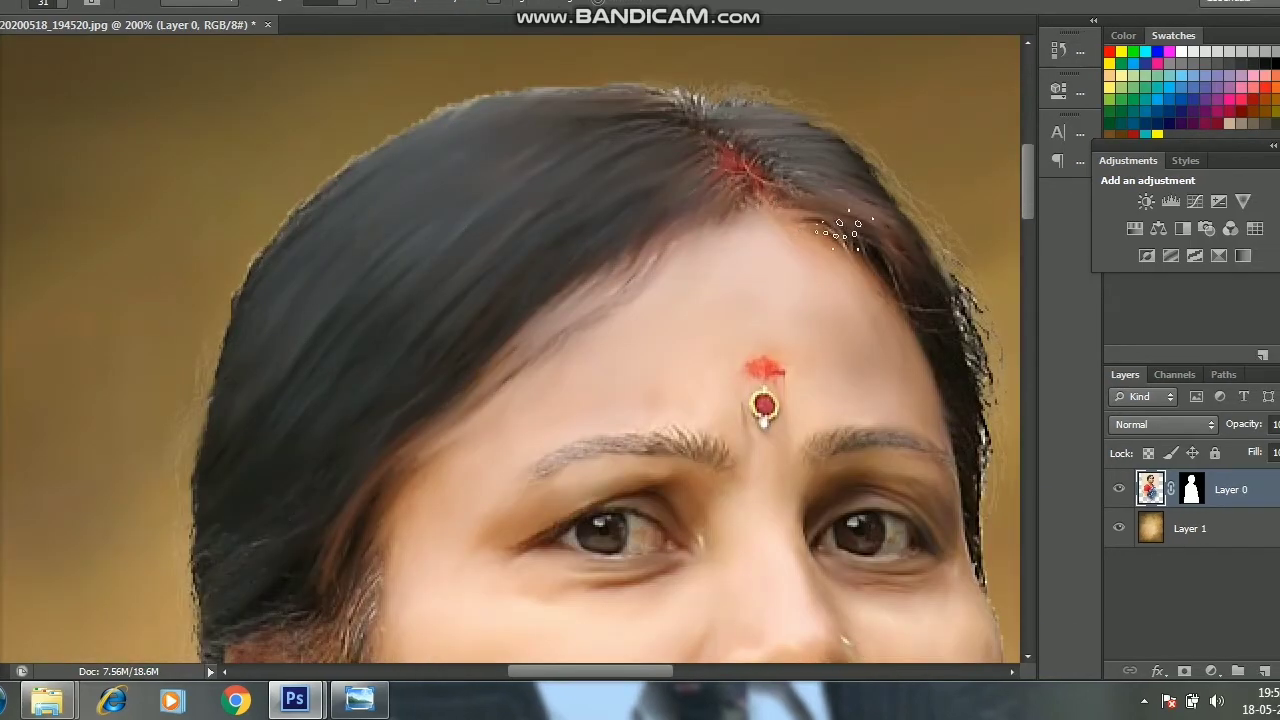
pyautogui.scroll(-3, 870, 280)
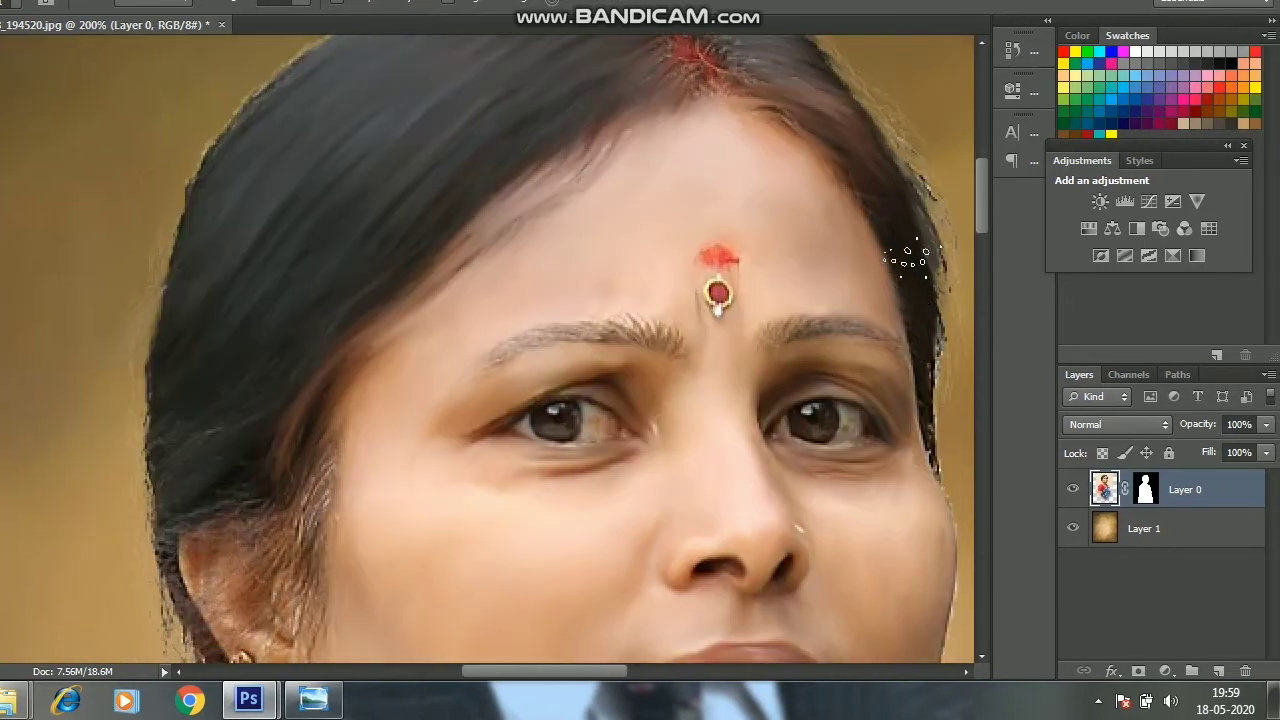
pyautogui.scroll(-3, 390, 398)
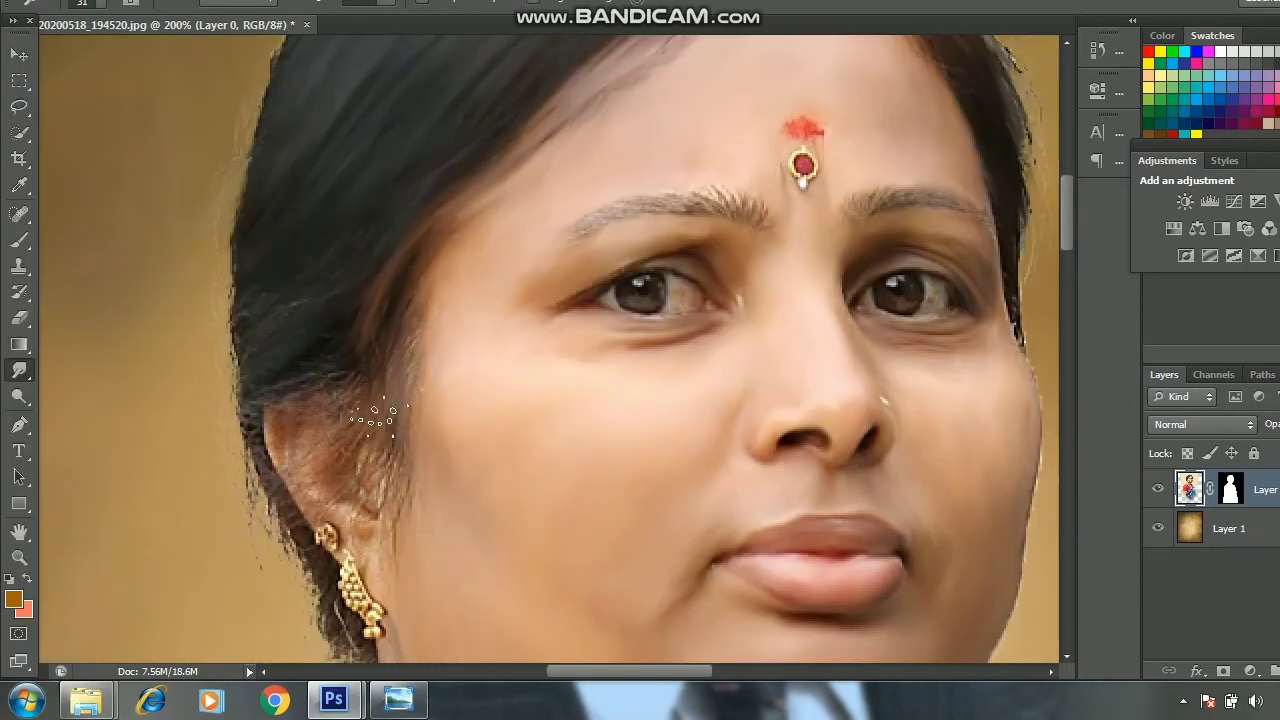
pyautogui.scroll(-3, 258, 441)
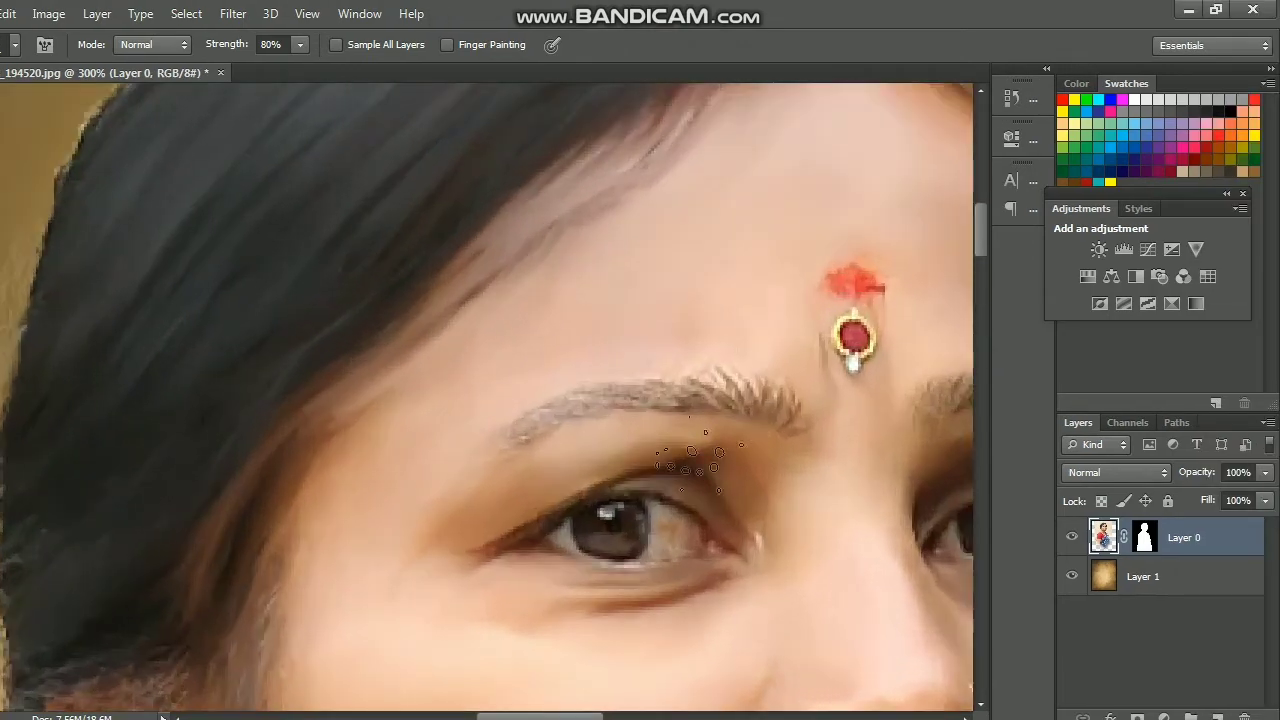
pyautogui.rightClick(742, 464)
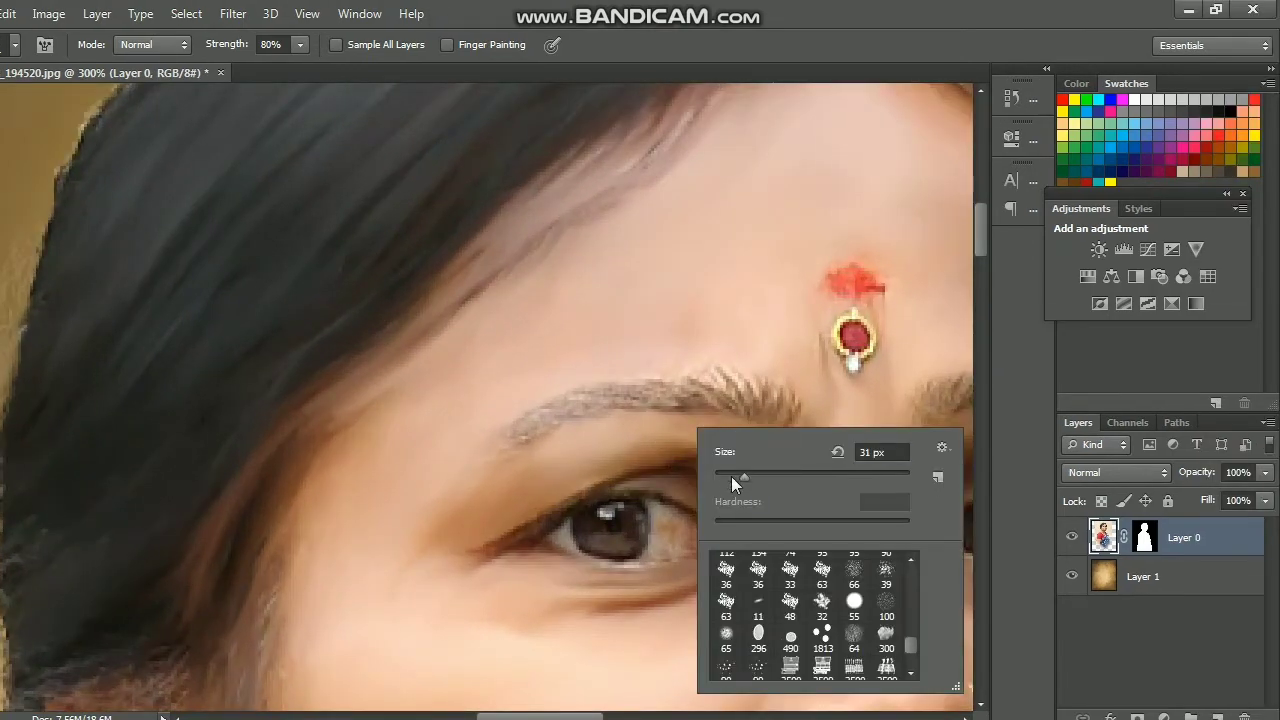
pyautogui.press('Return')
pyautogui.rightClick(750, 395)
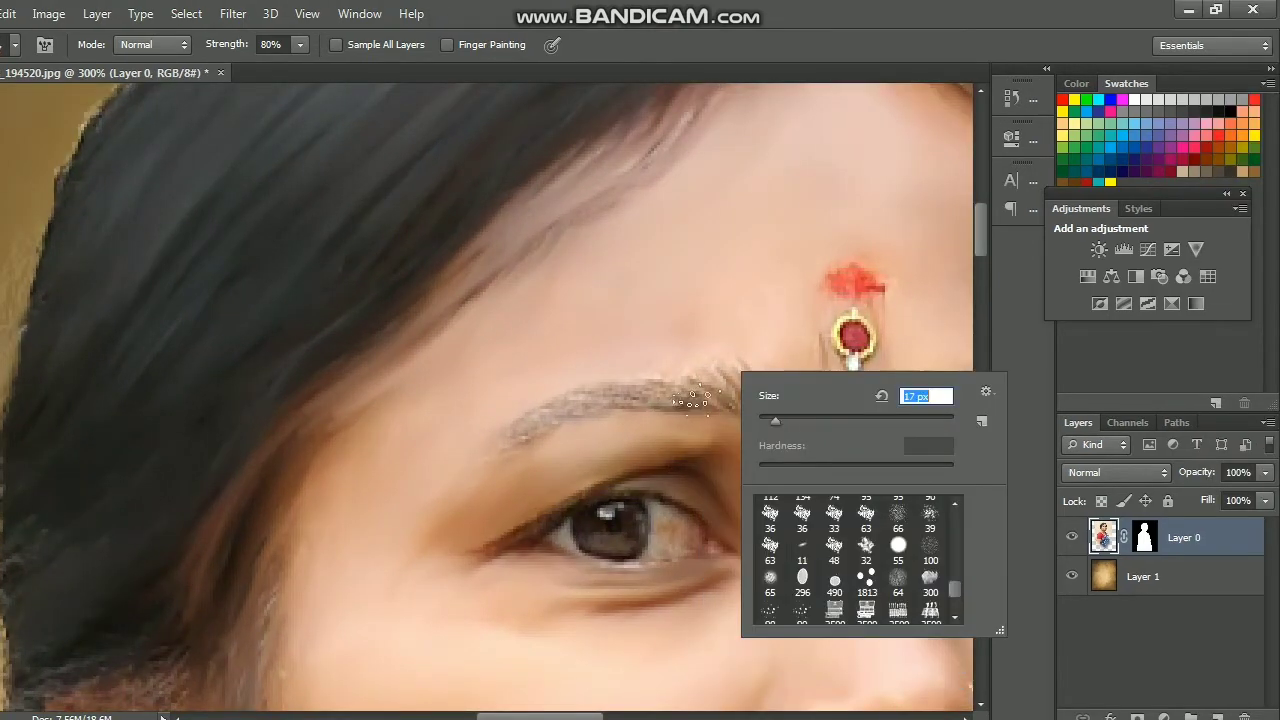
pyautogui.press('Return')
# Scroll across the forehead and eyebrows to review the softened hair edges
pyautogui.hscroll(5, 500, 350)
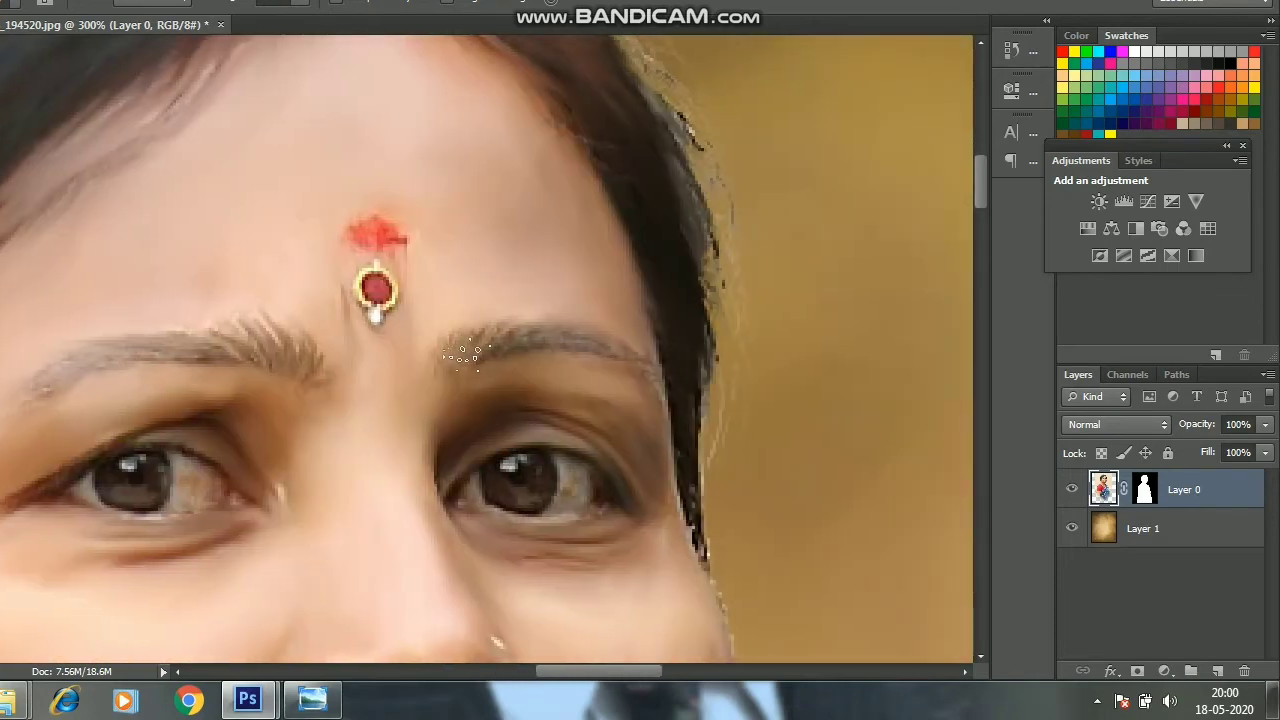
pyautogui.scroll(3, 640, 352)
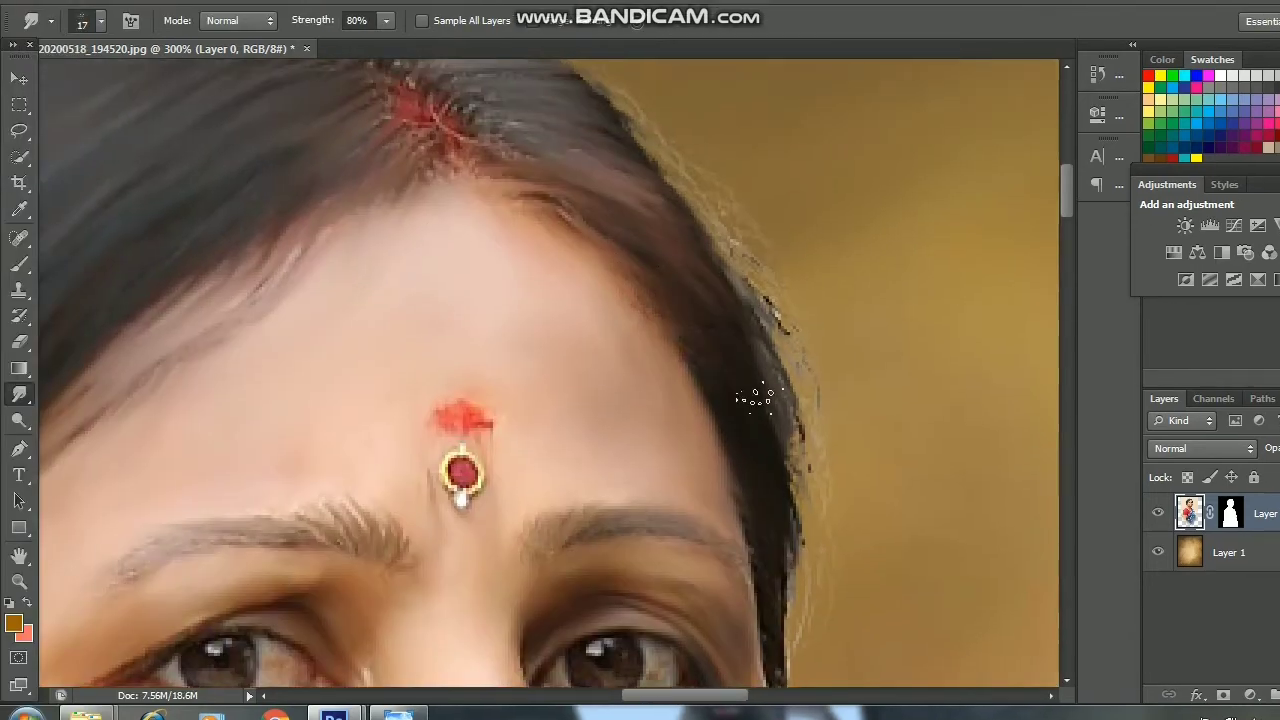
pyautogui.scroll(2, 488, 193)
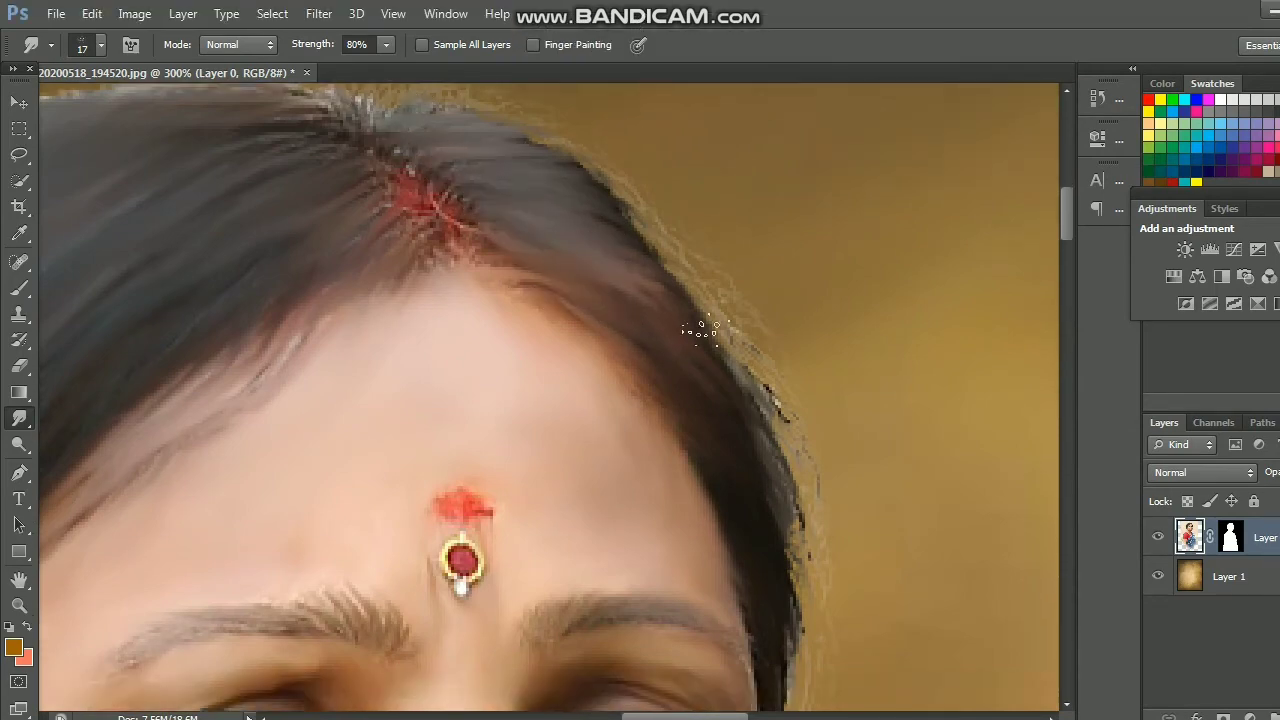
pyautogui.scroll(-3, 771, 451)
pyautogui.scroll(-3, 805, 425)
pyautogui.scroll(-8, 805, 425)
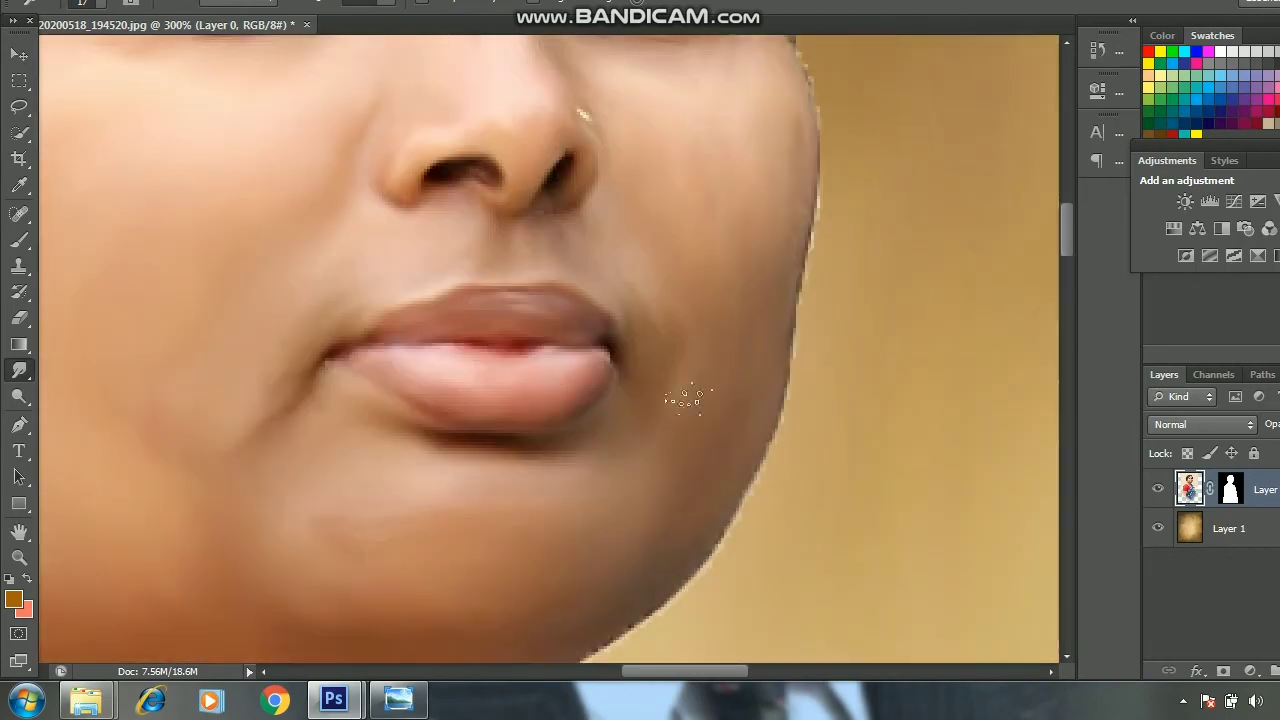
# Paint the lower lip pinker with a soft Brush at 15% opacity
pyautogui.click(19, 240)
pyautogui.rightClick(576, 383)
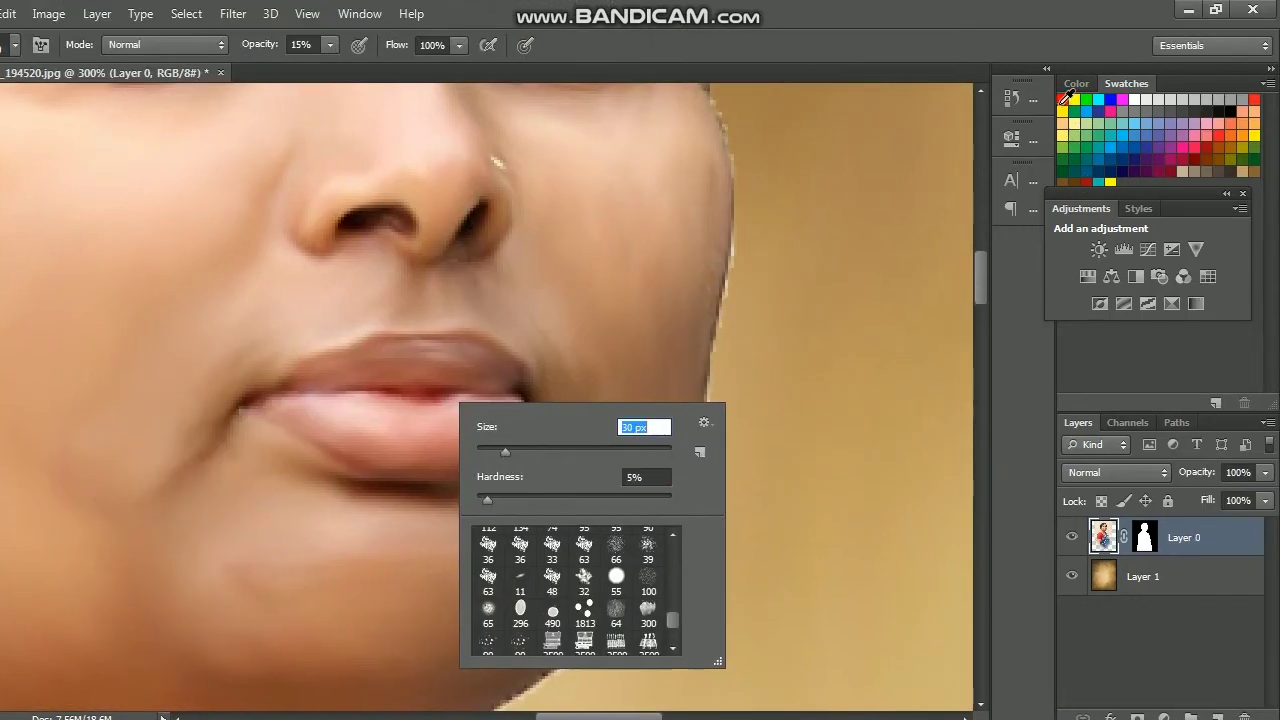
pyautogui.press('Return')
pyautogui.moveTo(340, 434)
pyautogui.mouseDown()
pyautogui.moveTo(461, 436)
pyautogui.moveTo(425, 440)
pyautogui.mouseUp()
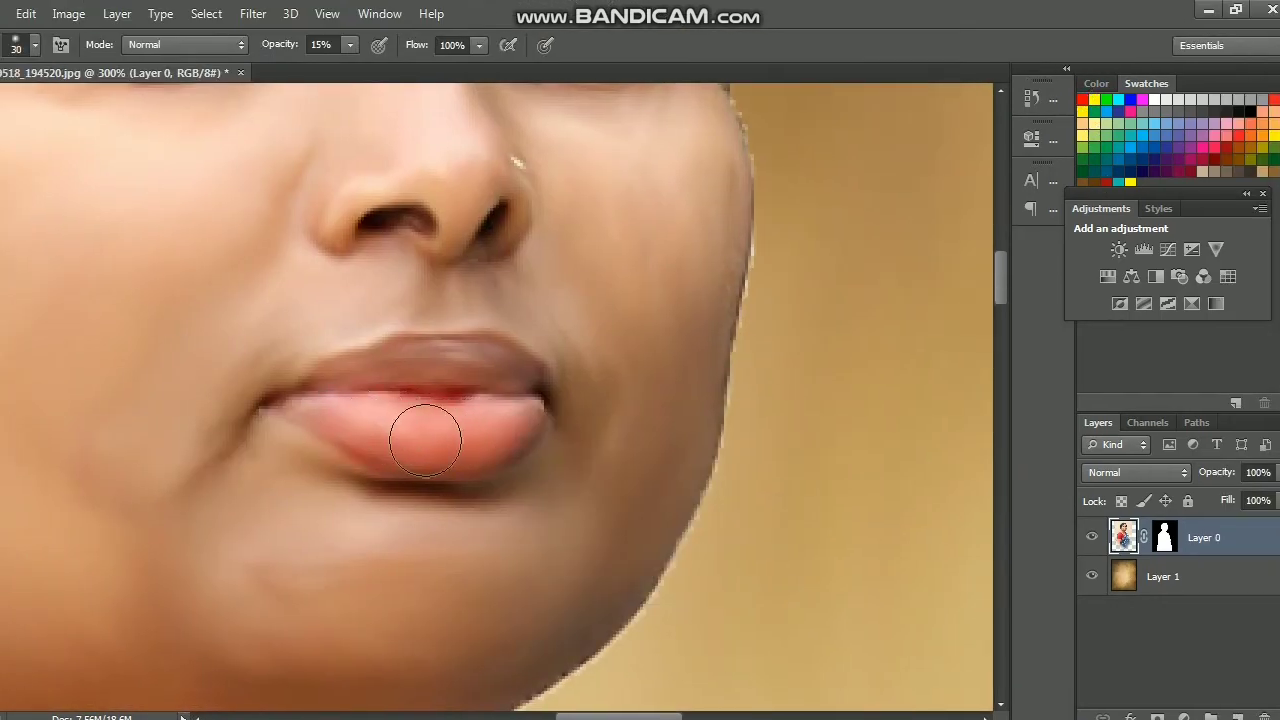
pyautogui.scroll(-3, 752, 275)
pyautogui.scroll(-2, 766, 266)
pyautogui.scroll(1, 751, 266)
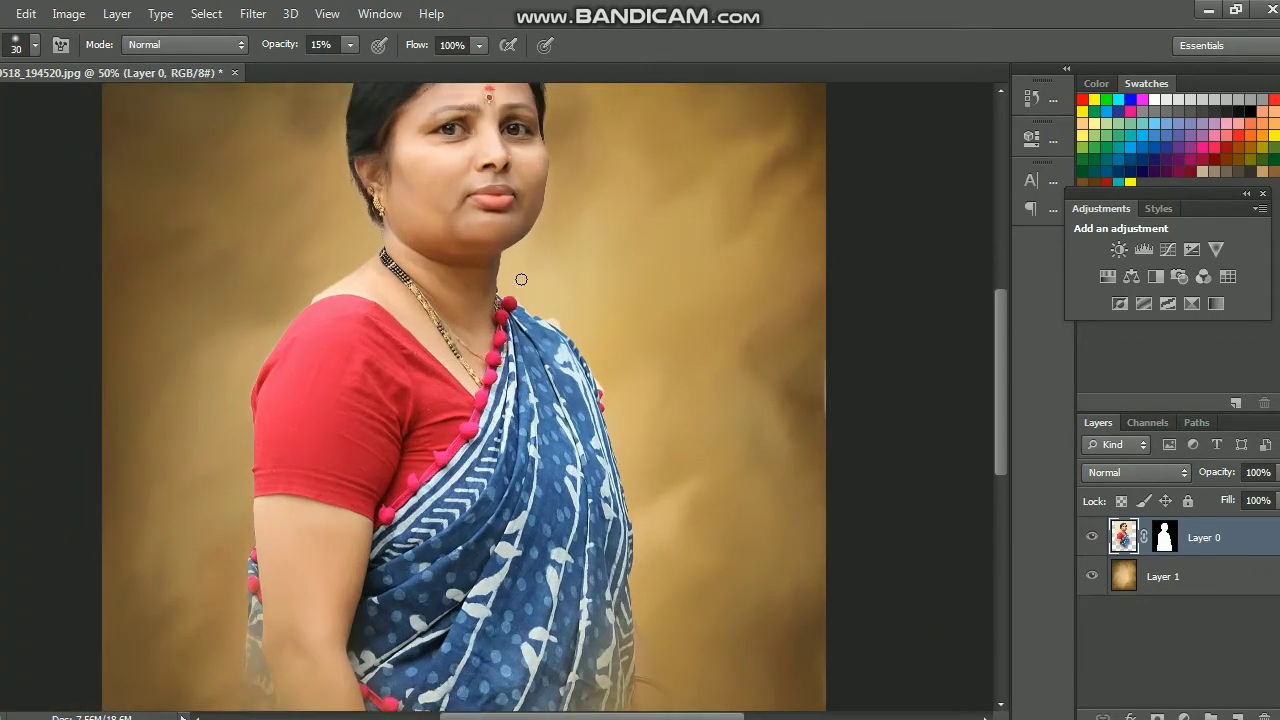
pyautogui.scroll(1, 538, 224)
pyautogui.scroll(1, 538, 224)
# Apply a Vibrance adjustment of +34
pyautogui.click(134, 14)
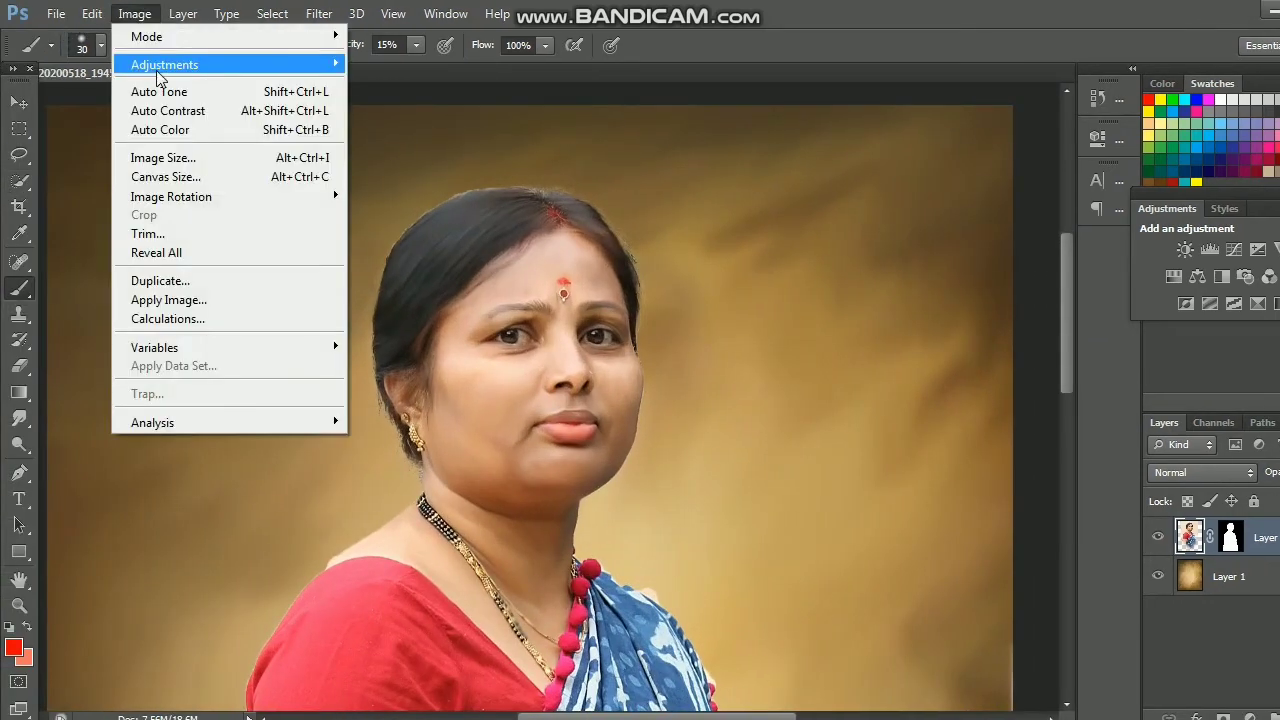
pyautogui.click(523, 149)
pyautogui.moveTo(960, 334); pyautogui.dragTo(1008, 327)
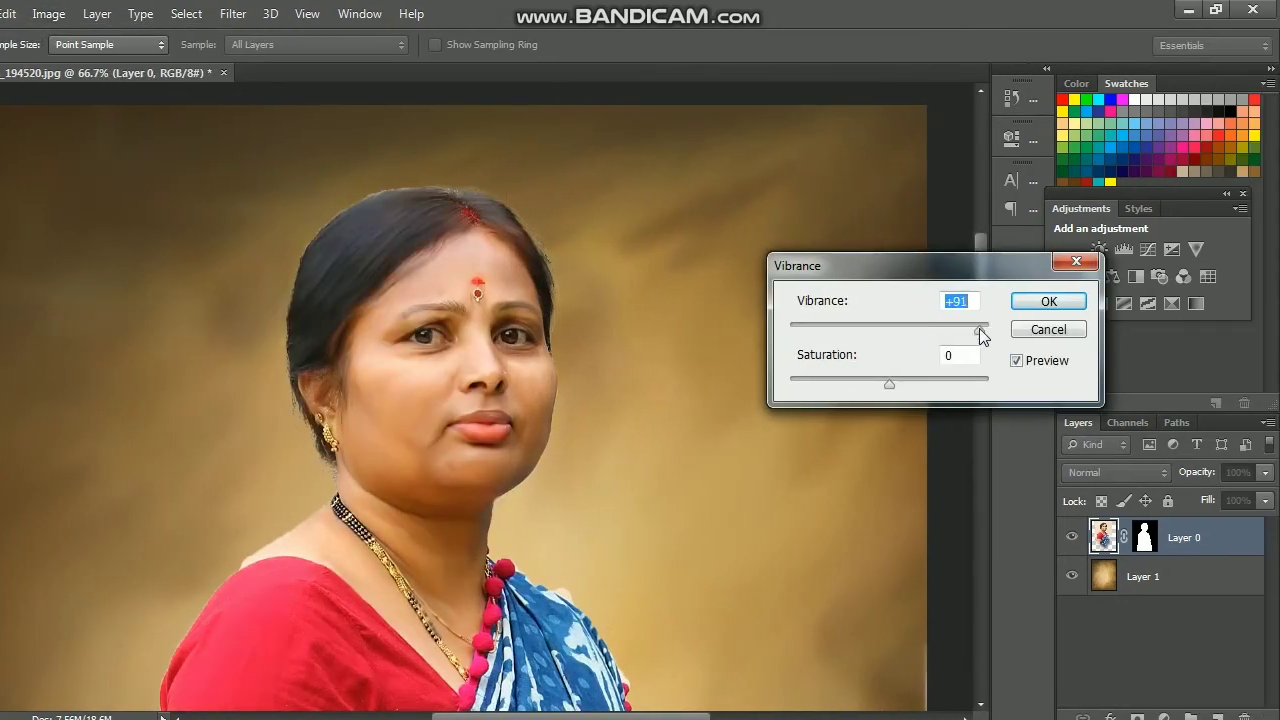
pyautogui.click(1049, 301)
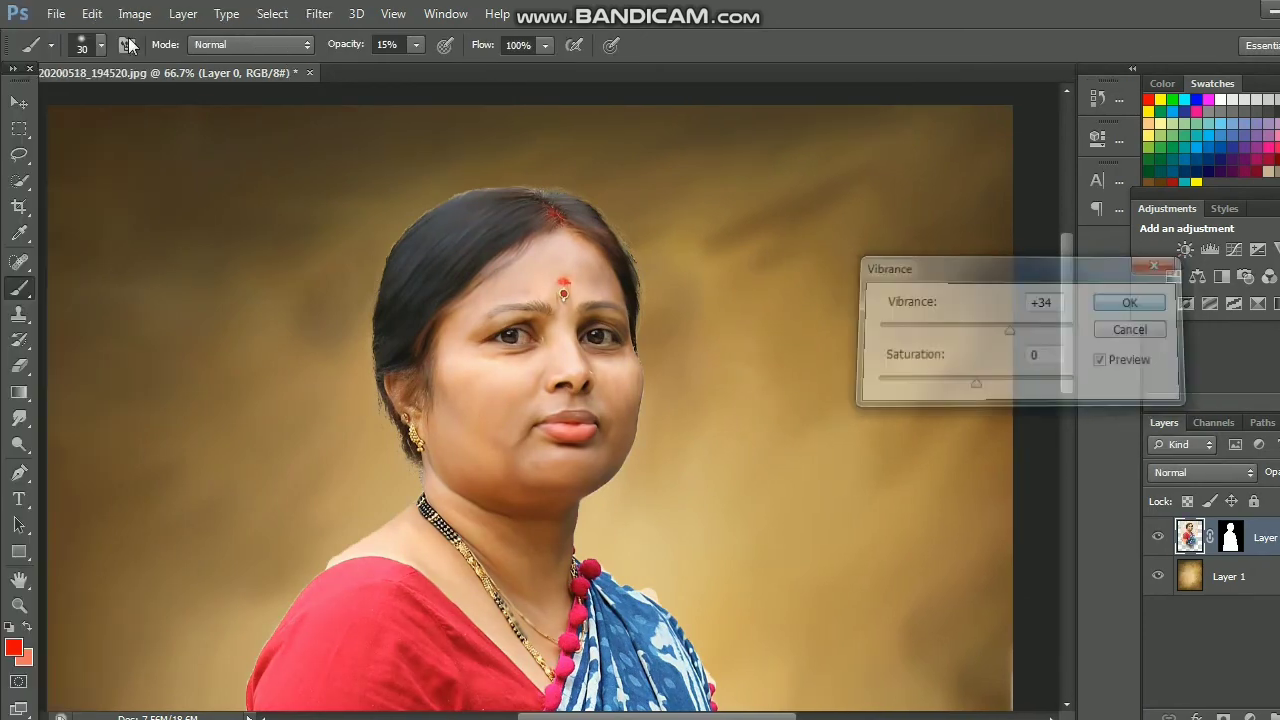
# Apply a Curves adjustment lifting the midtones and highlights while anchoring the shadows
pyautogui.click(134, 14)
pyautogui.click(384, 101)
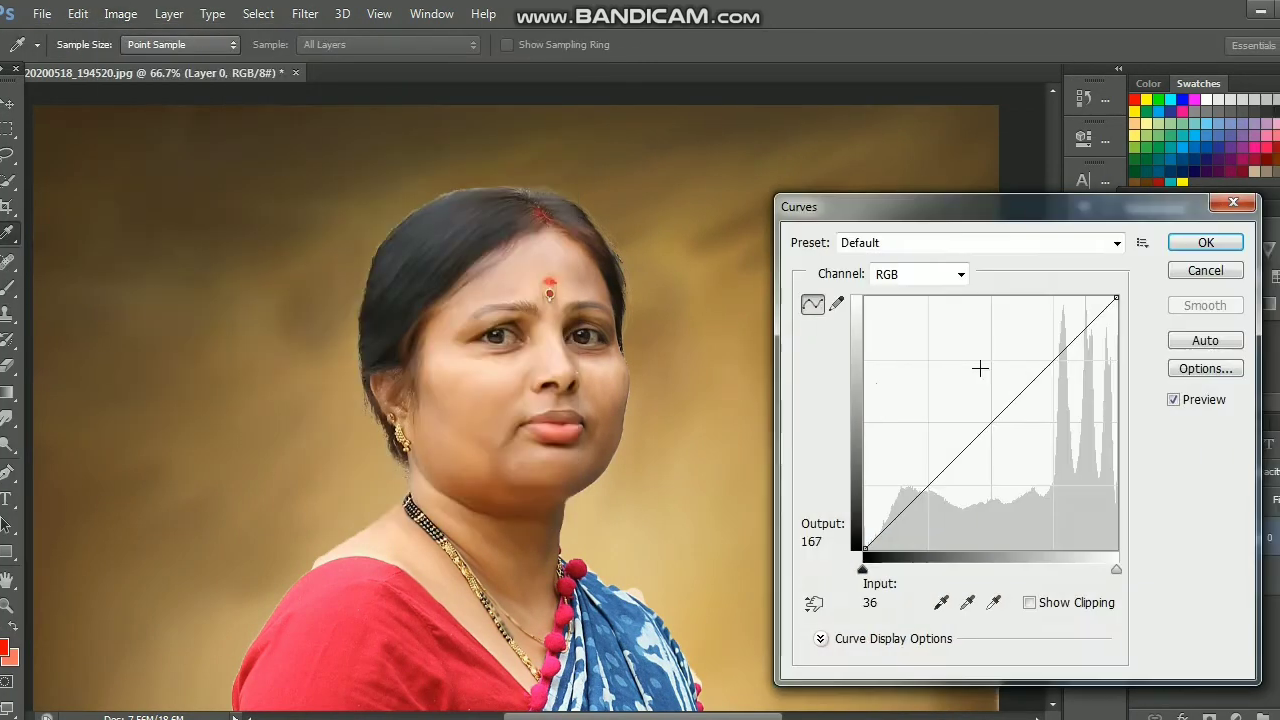
pyautogui.click(930, 400)
pyautogui.moveTo(991, 345); pyautogui.dragTo(988, 337)
pyautogui.moveTo(930, 401); pyautogui.dragTo(957, 369)
pyautogui.click(952, 367)
pyautogui.moveTo(1014, 317); pyautogui.dragTo(1009, 312)
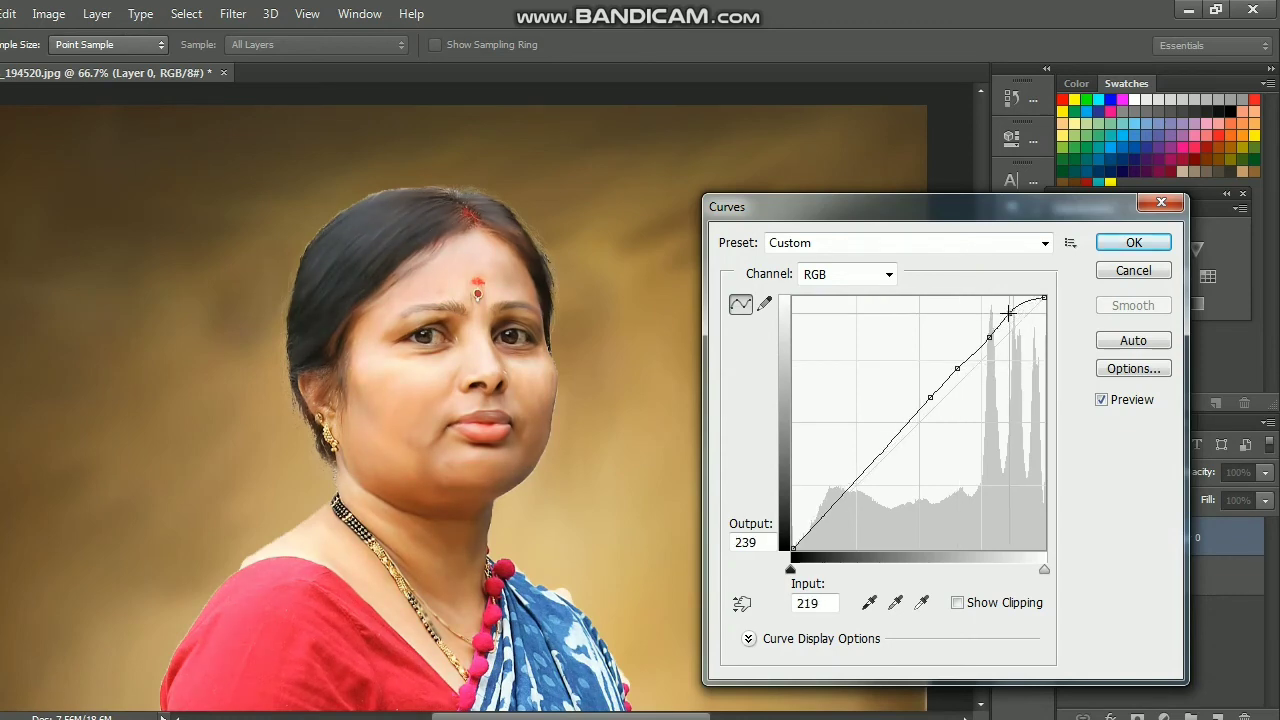
pyautogui.hotkey('ctrl', '-')
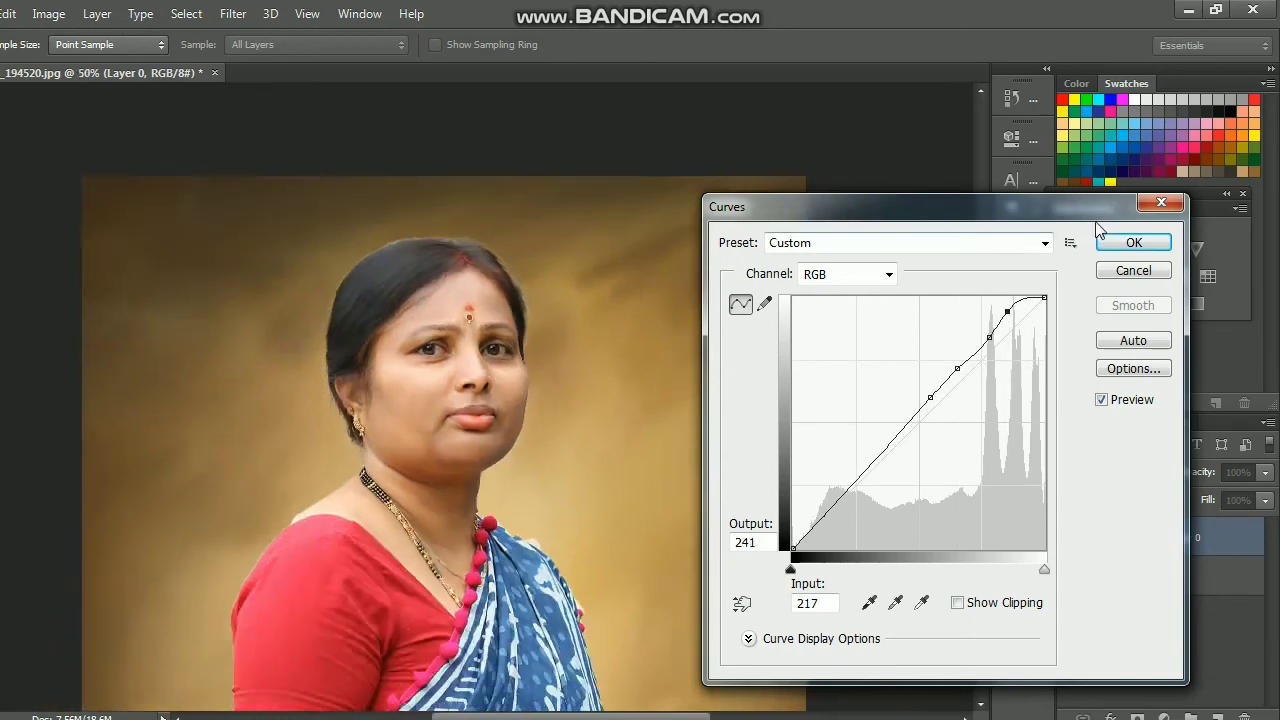
pyautogui.hotkey('ctrl', '-')
pyautogui.hotkey('ctrl', '+')
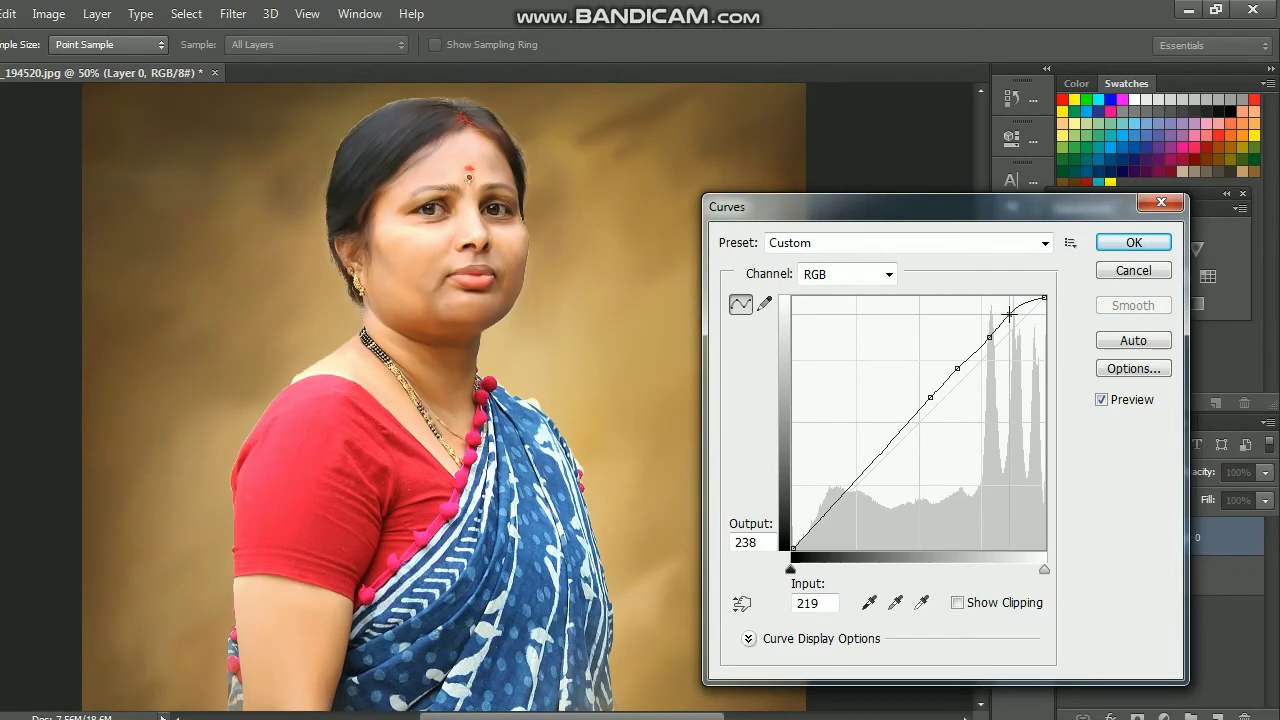
pyautogui.moveTo(895, 434); pyautogui.dragTo(899, 435)
pyautogui.click(1143, 250)
# Select the red blouse with the Quick Selection tool
pyautogui.scroll(-2, 390, 328)
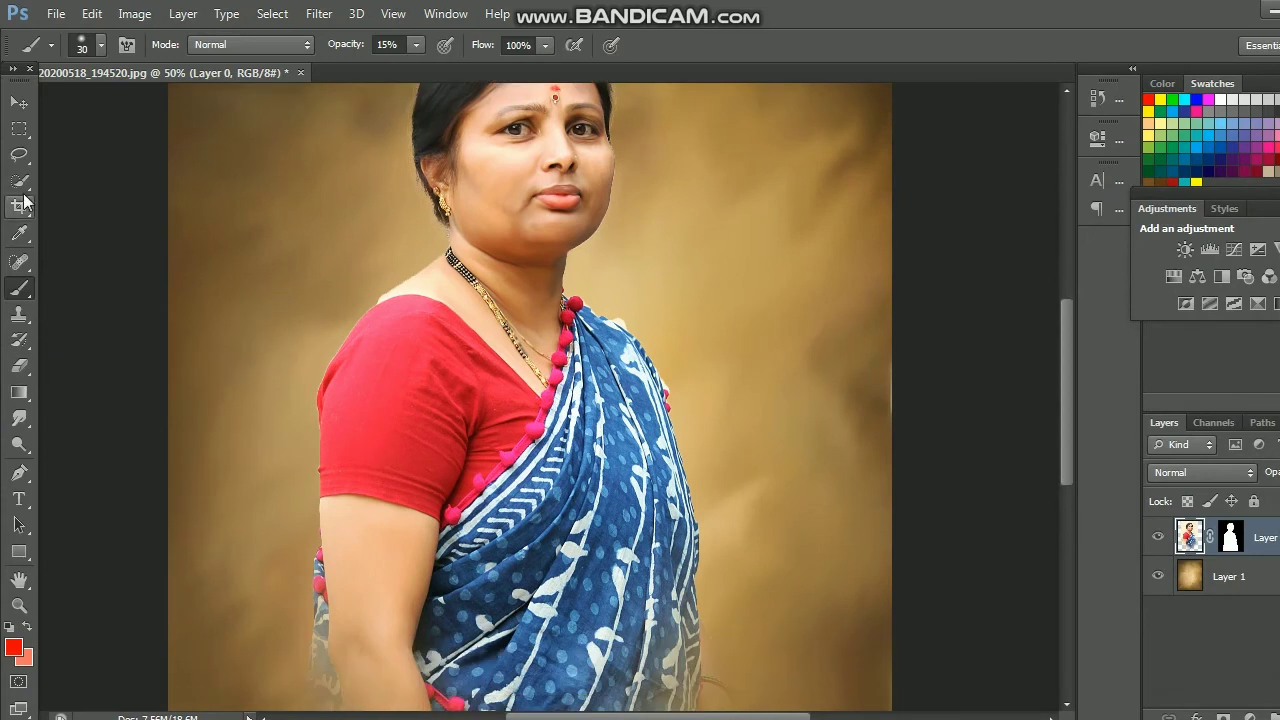
pyautogui.press('w')
pyautogui.moveTo(404, 391); pyautogui.dragTo(420, 400)
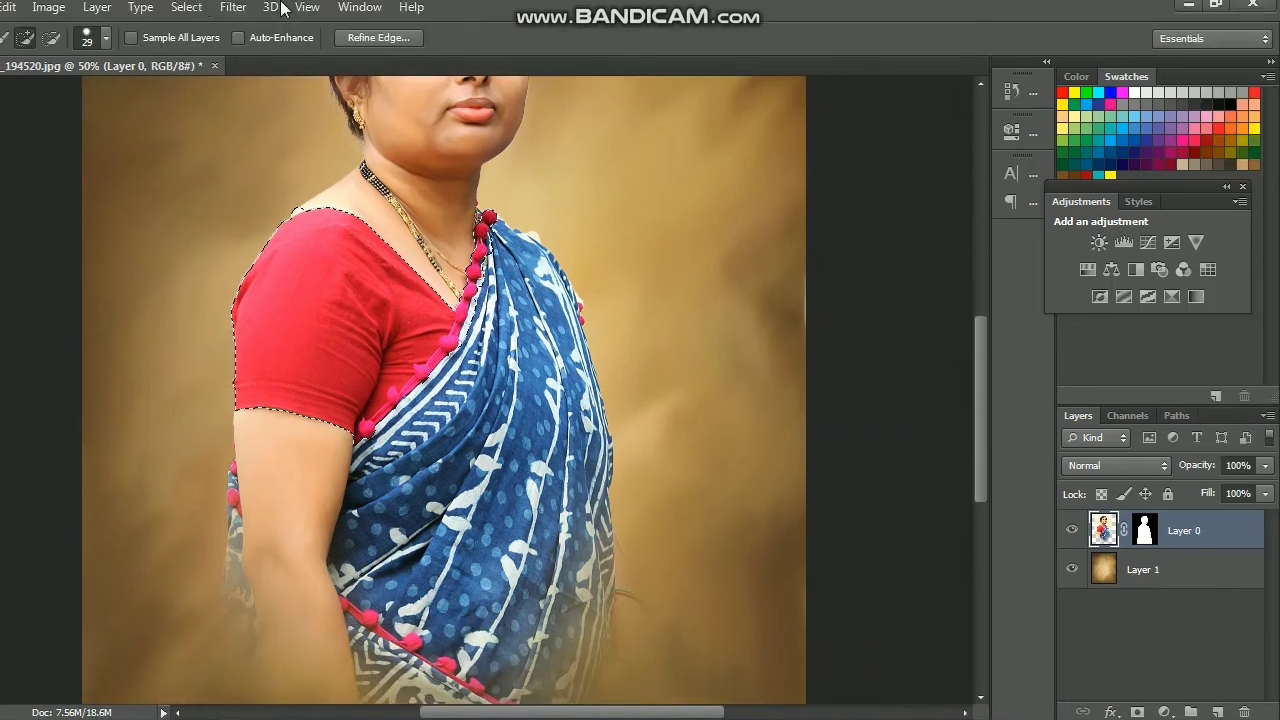
# Apply Hue/Saturation with Hue -2 and Saturation +72, then deselect and zoom out
pyautogui.click(134, 13)
pyautogui.moveTo(398, 306)
pyautogui.click(406, 167)
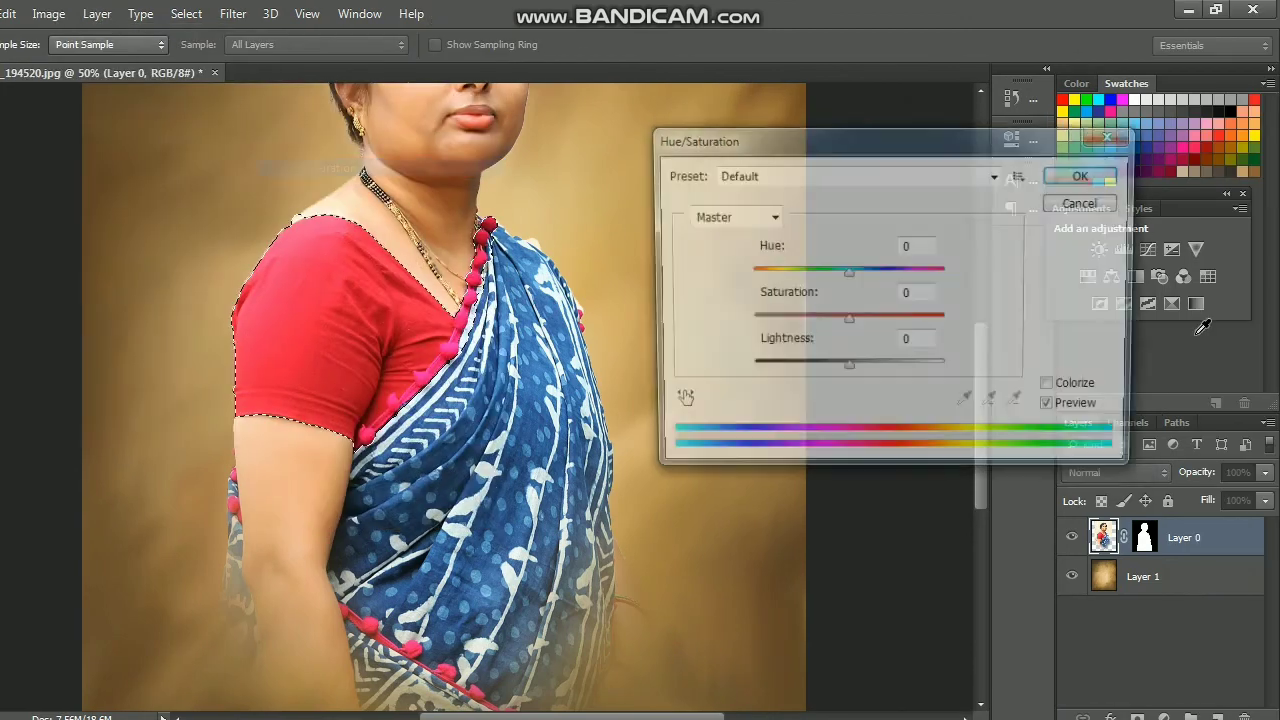
pyautogui.moveTo(847, 270)
pyautogui.mouseDown()
pyautogui.moveTo(783, 270)
pyautogui.moveTo(845, 272)
pyautogui.mouseUp()
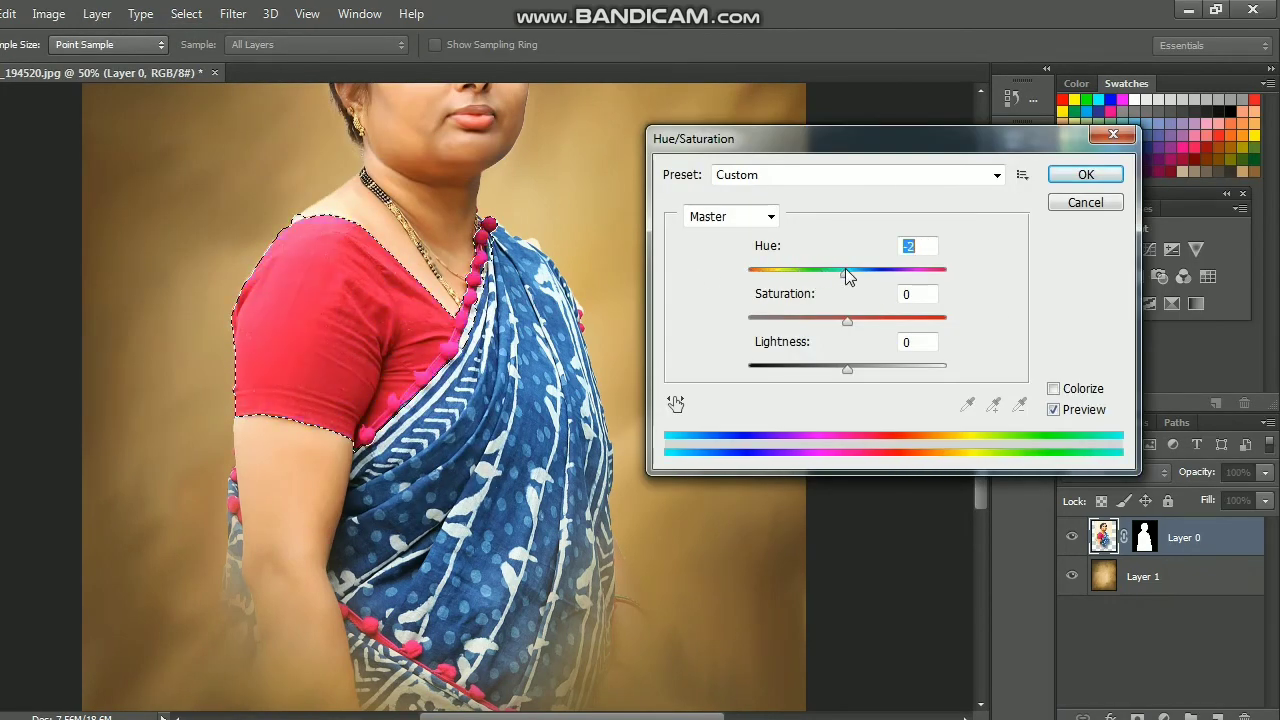
pyautogui.moveTo(847, 320); pyautogui.dragTo(868, 320)
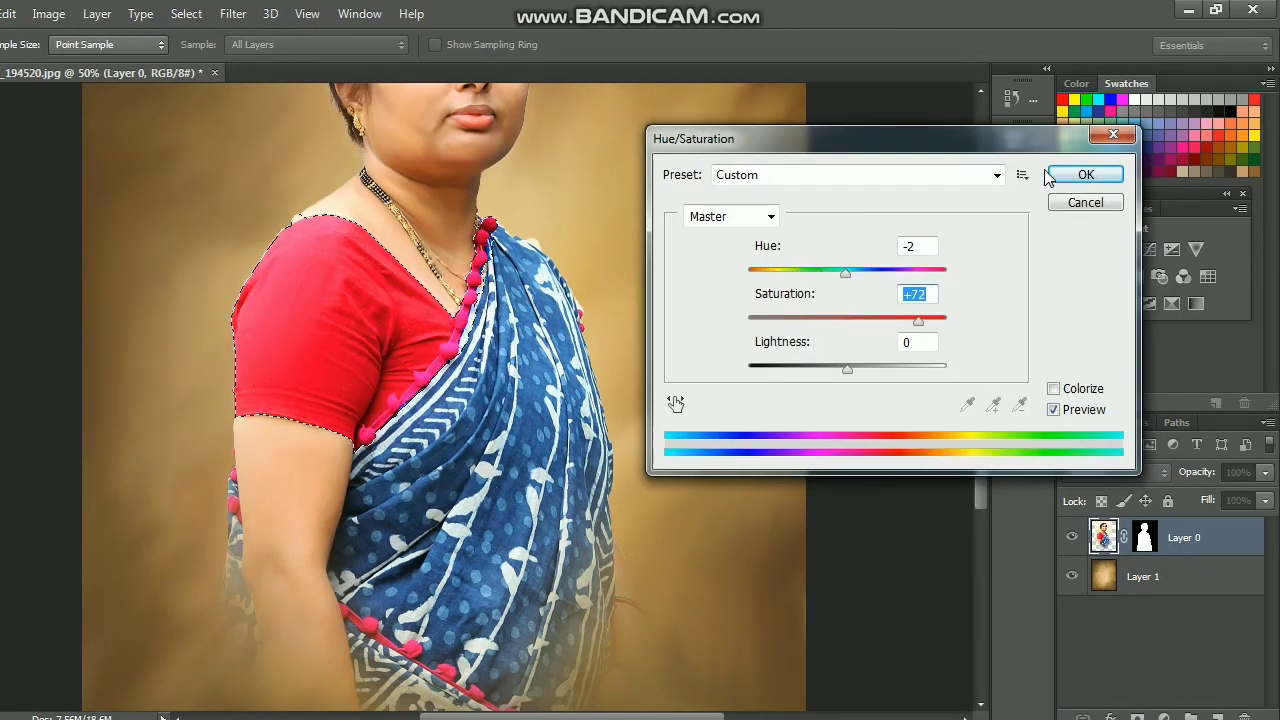
pyautogui.click(1085, 174)
pyautogui.hotkey('ctrl', 'd')
pyautogui.hotkey('ctrl', '-')
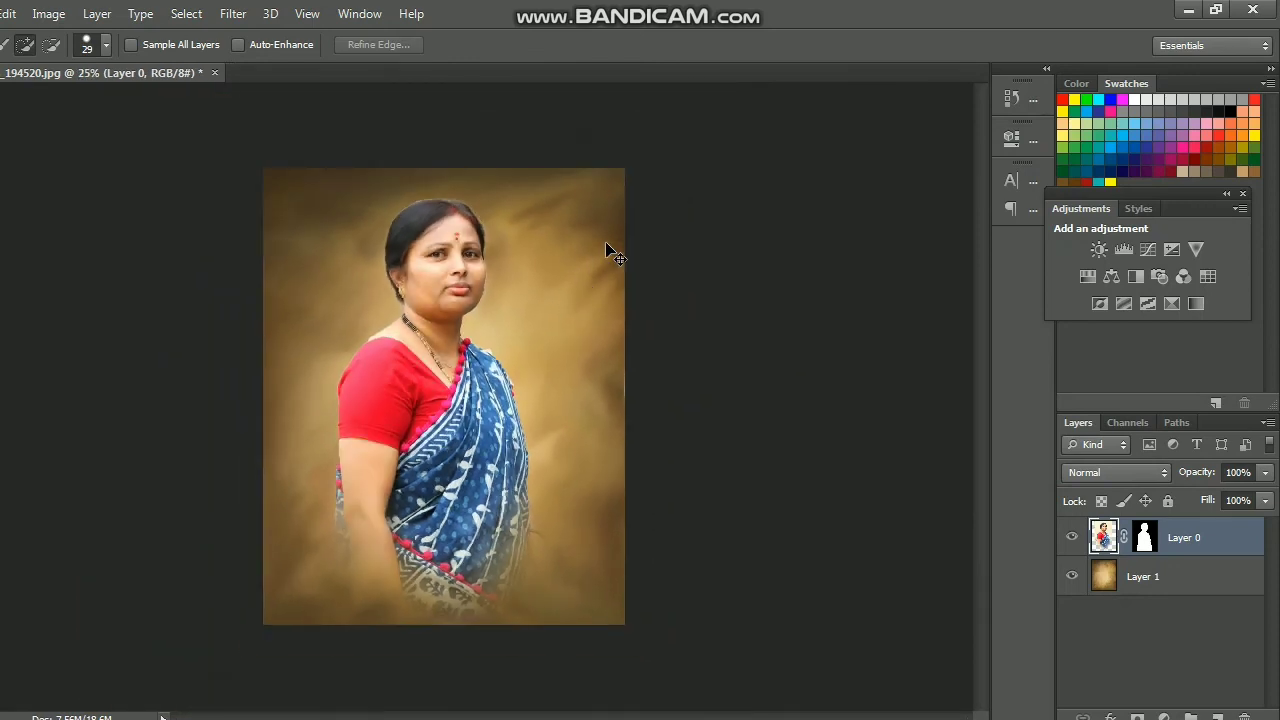
# Erase the bottom edge of the saree so it fades into the backdrop
pyautogui.hotkey('ctrl', '-')
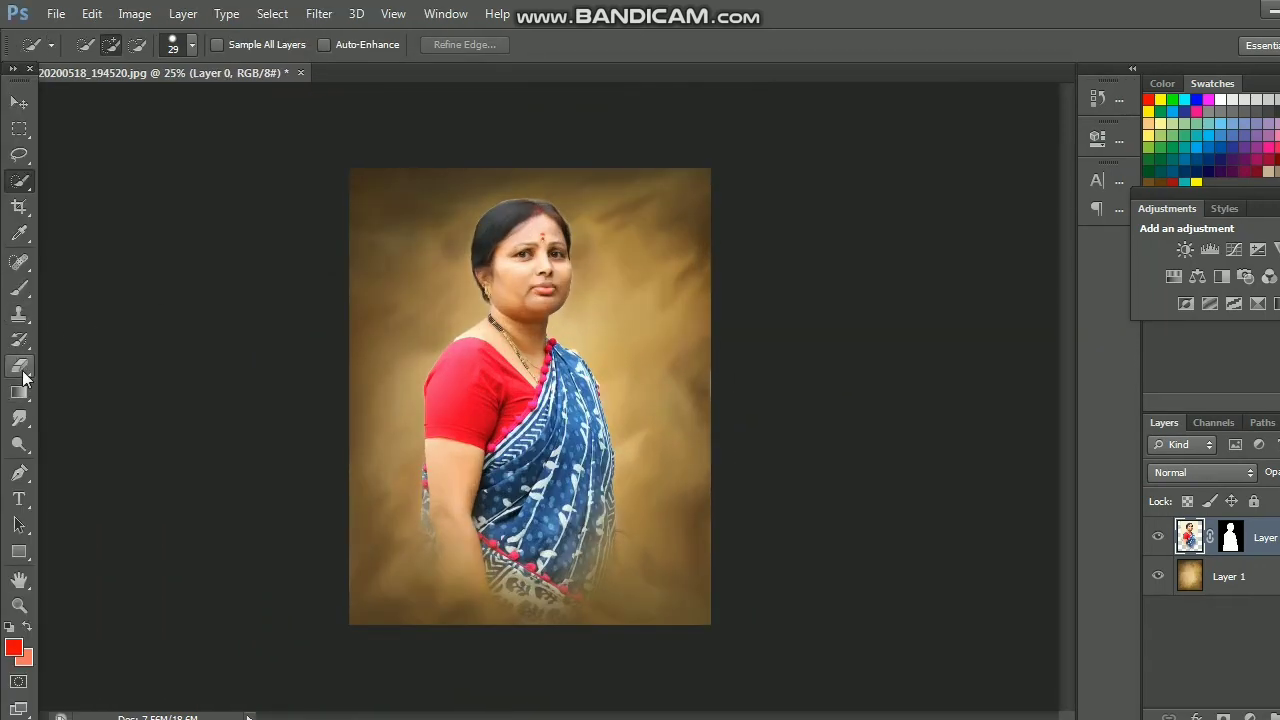
pyautogui.click(20, 367)
pyautogui.moveTo(457, 609); pyautogui.dragTo(632, 583)
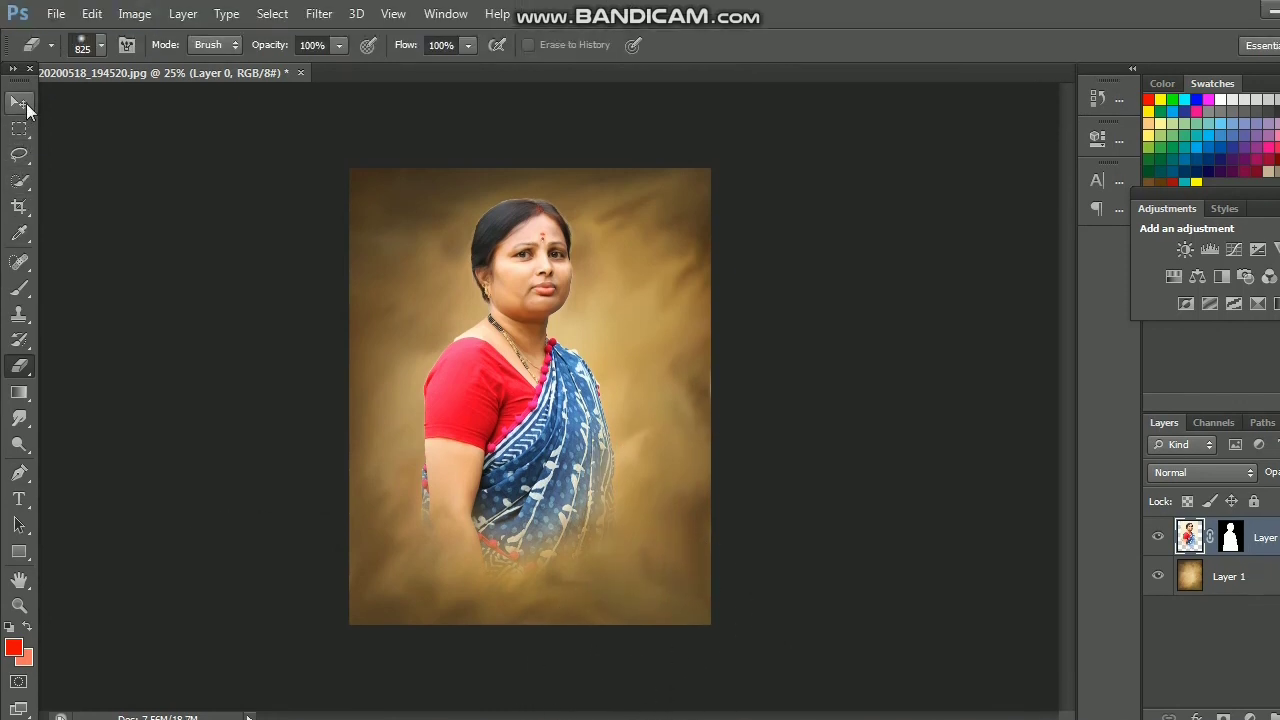
# Crop the portrait tighter by pulling in the bottom, right and left edges
pyautogui.click(19, 158)
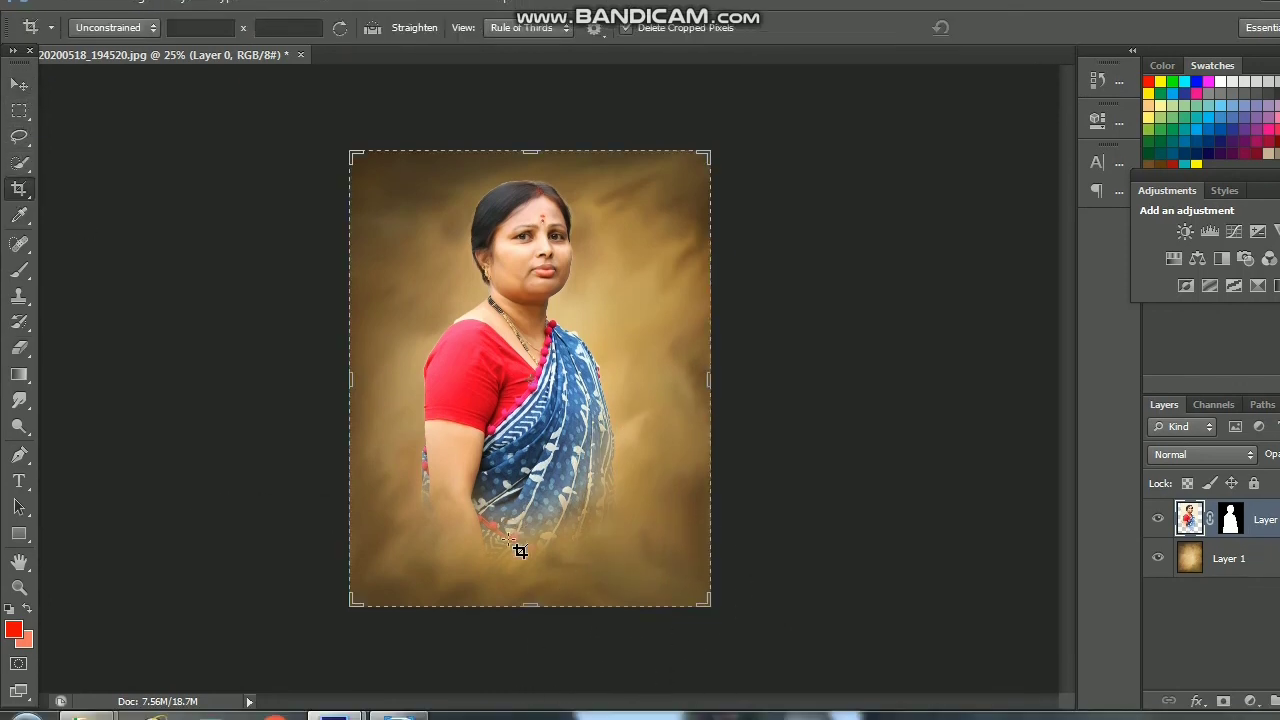
pyautogui.moveTo(530, 605); pyautogui.dragTo(530, 591)
pyautogui.moveTo(709, 378); pyautogui.dragTo(698, 350)
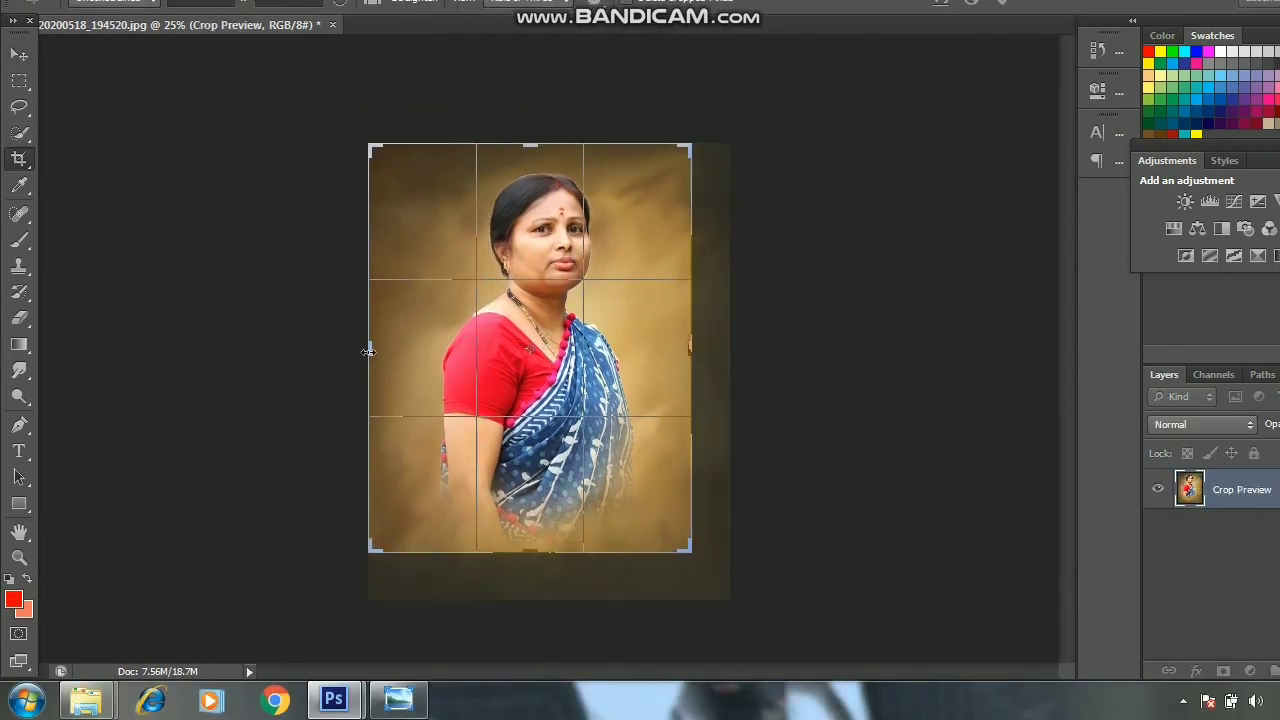
pyautogui.moveTo(369, 352); pyautogui.dragTo(380, 350)
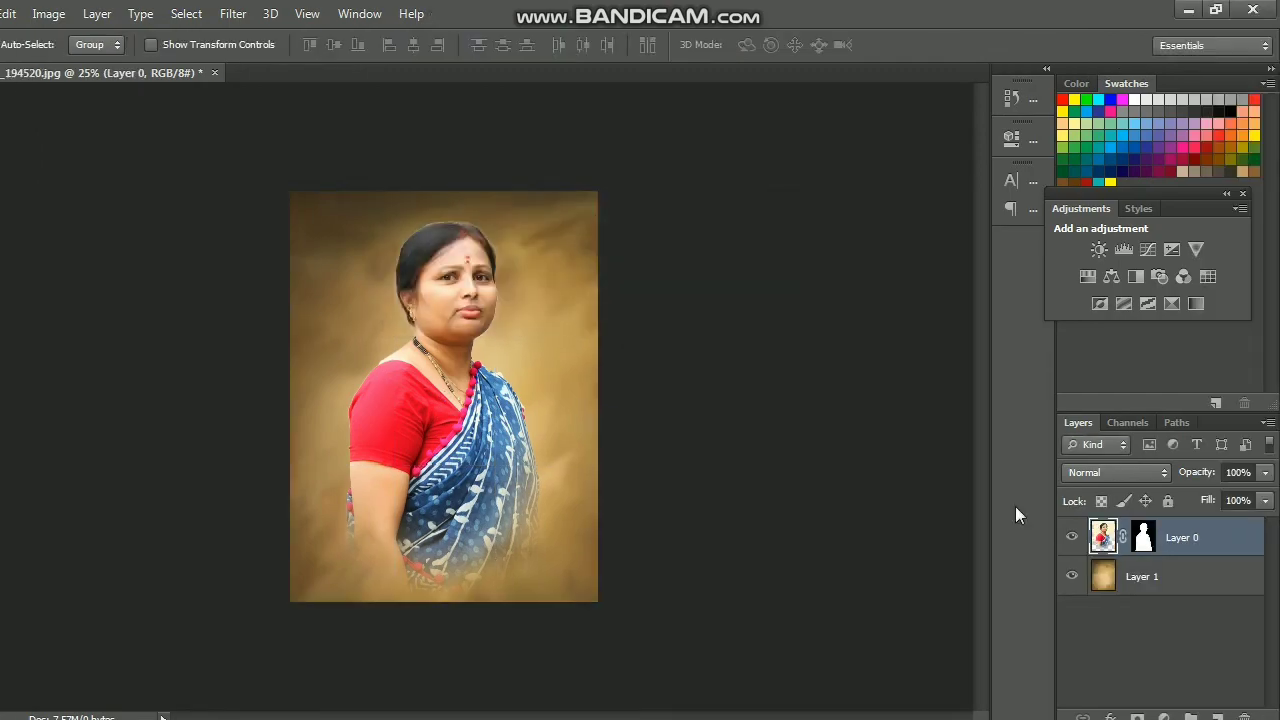